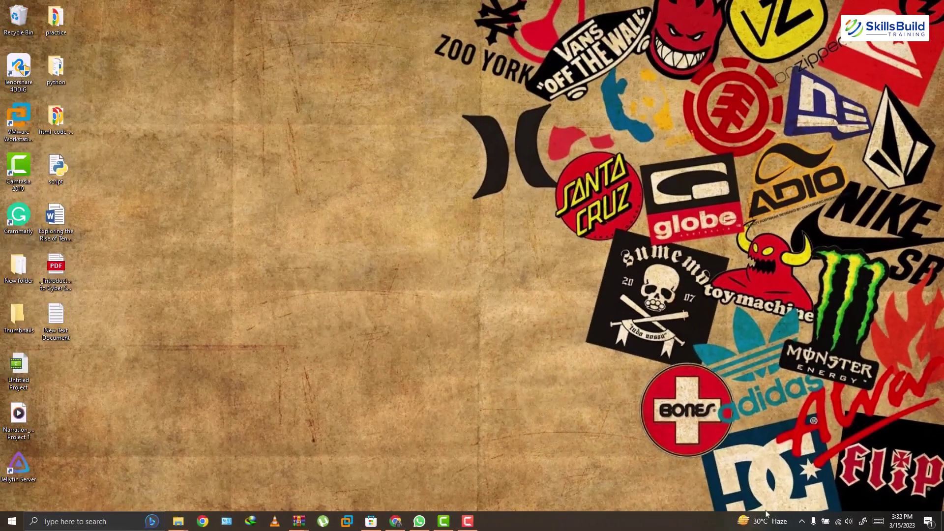
Step: Hide the search box on the Windows taskbar
{"action": "right_click", "coordinate": [567, 520]}
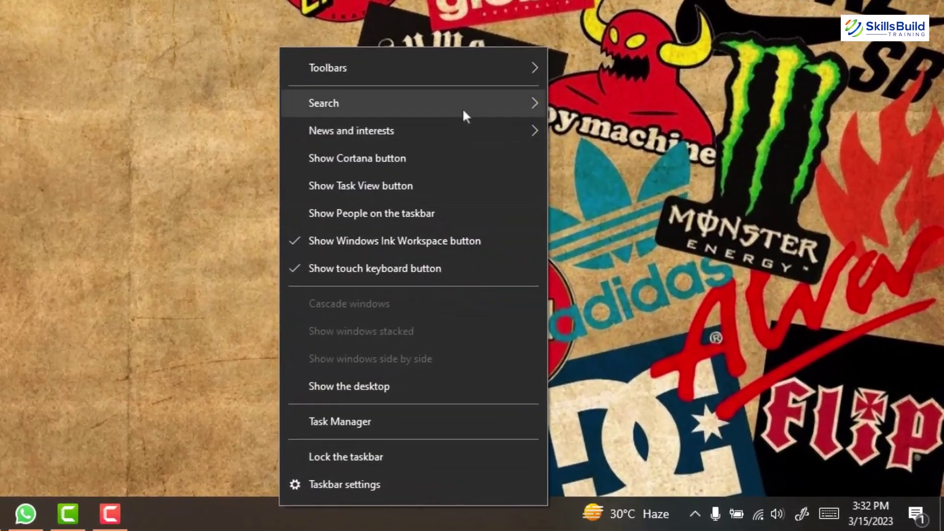
{"action": "mouse_move", "coordinate": [492, 131]}
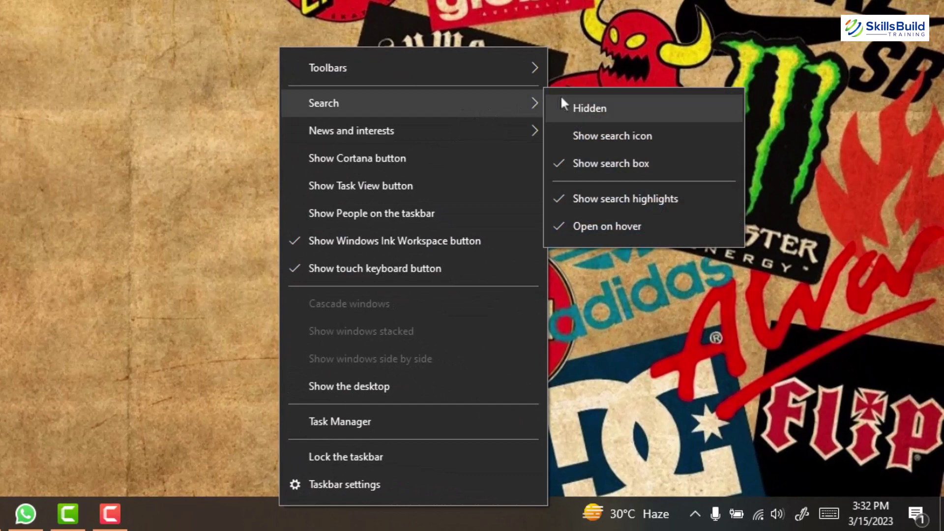
{"action": "left_click", "coordinate": [577, 104]}
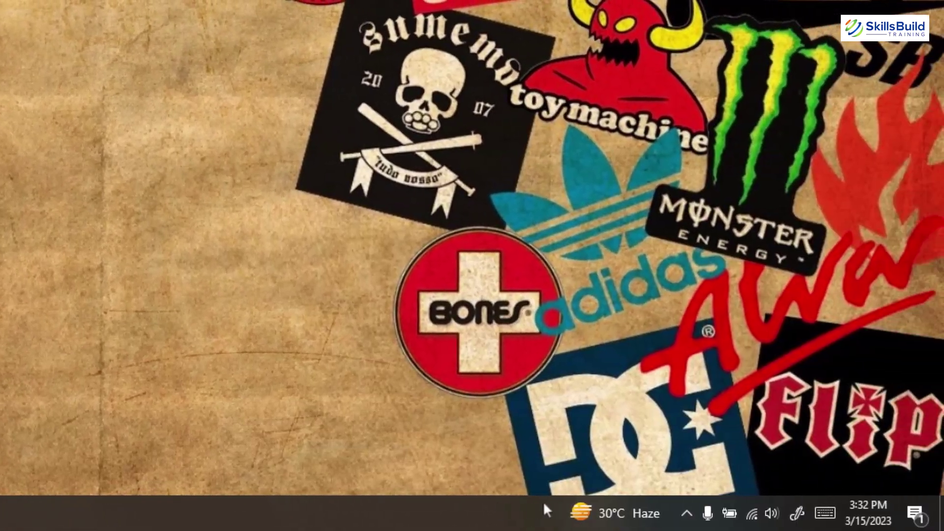
Step: Turn off News and interests on the taskbar
{"action": "right_click", "coordinate": [416, 525]}
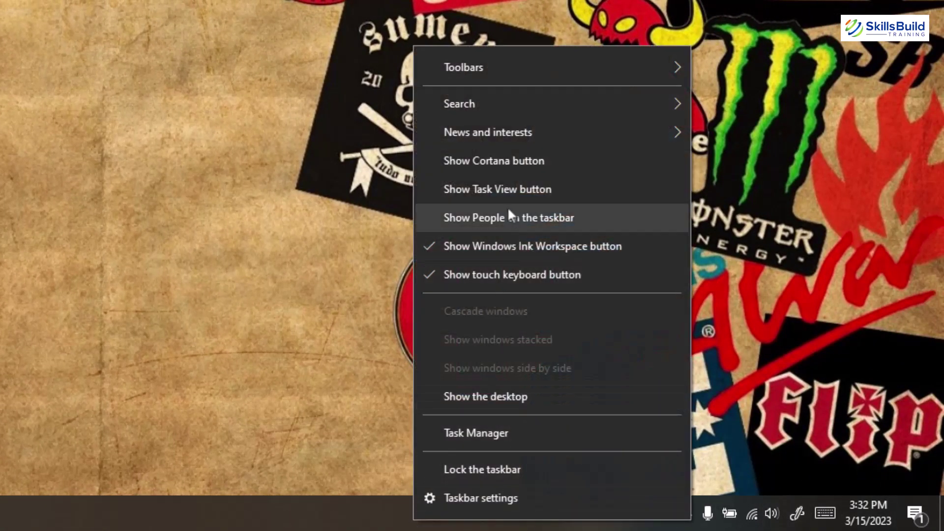
{"action": "mouse_move", "coordinate": [494, 138]}
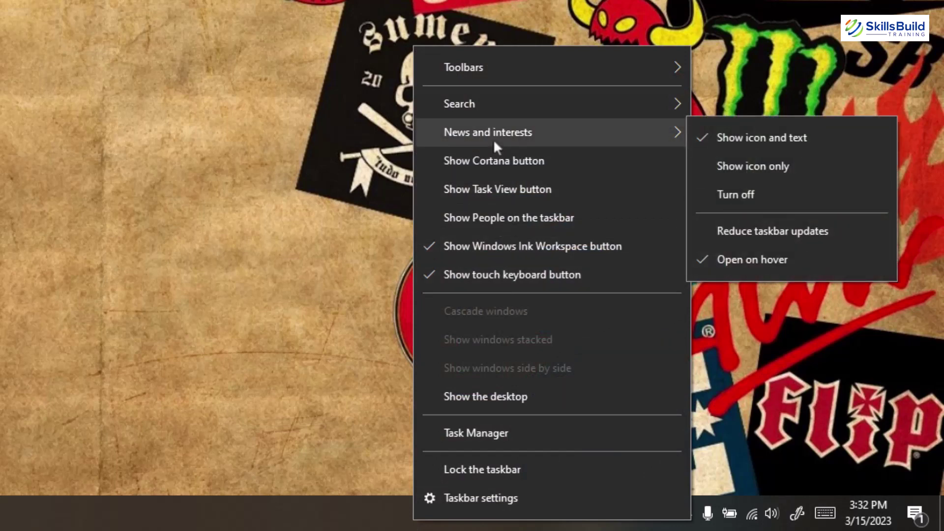
{"action": "left_click", "coordinate": [737, 195]}
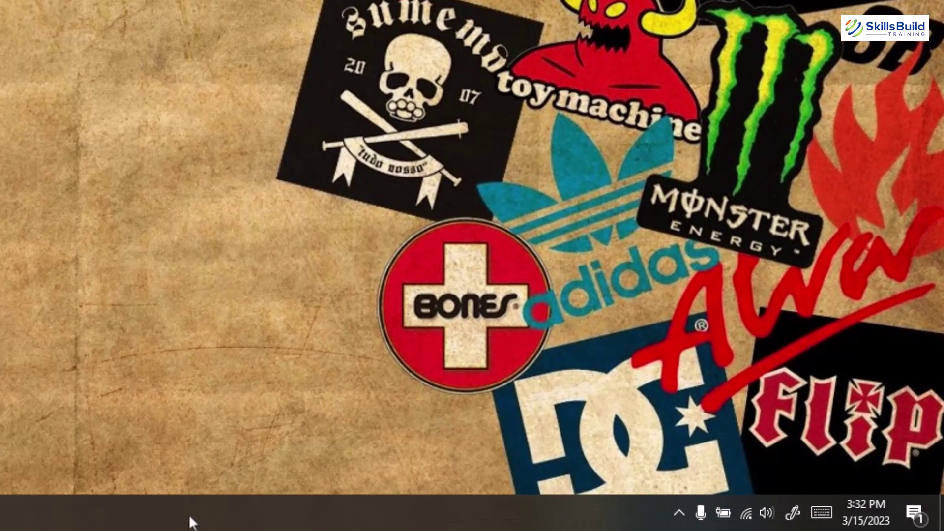
Step: Remove the Windows Ink Workspace button from the taskbar
{"action": "right_click", "coordinate": [191, 519]}
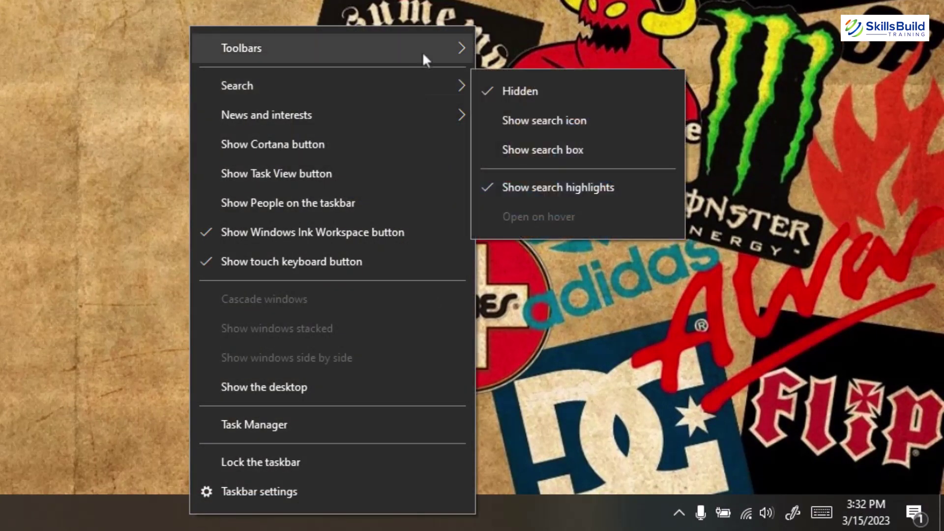
{"action": "mouse_move", "coordinate": [446, 56]}
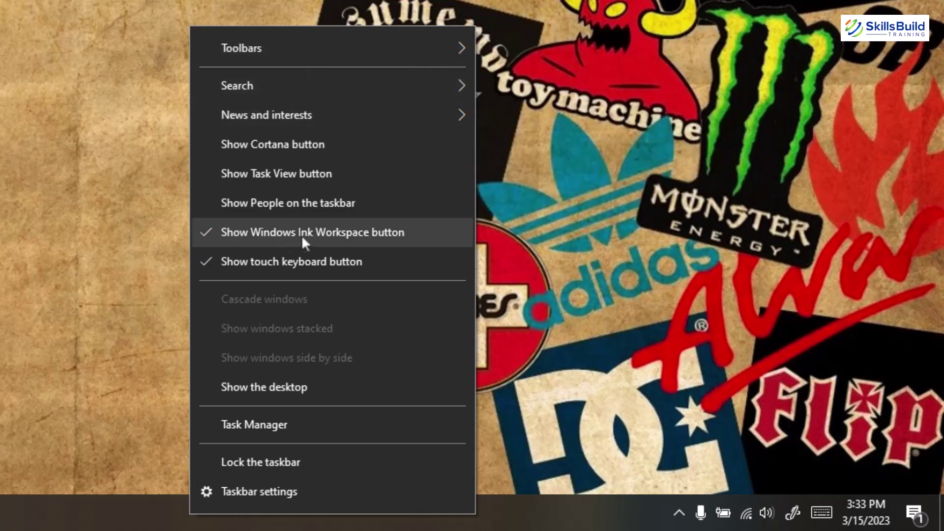
{"action": "left_click", "coordinate": [344, 230]}
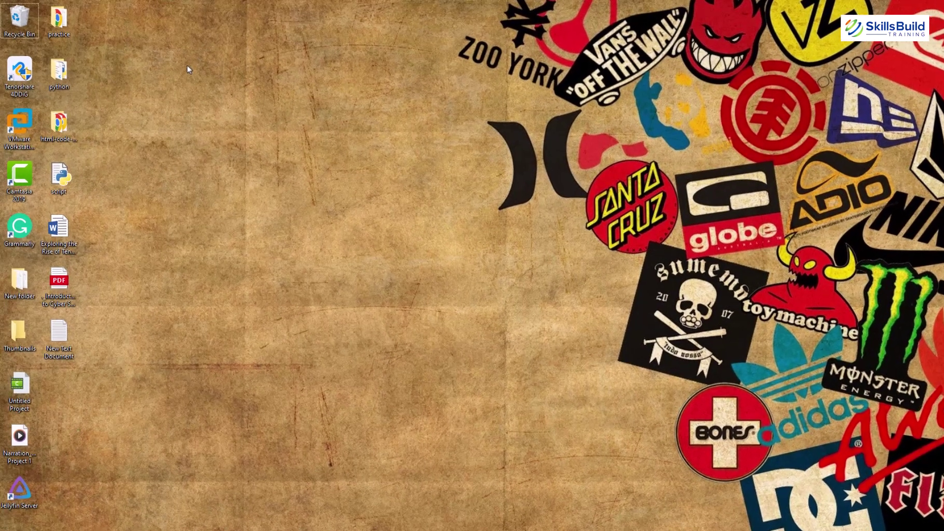
Step: Hide all desktop icons by switching off the Show desktop icons view option
{"action": "right_click", "coordinate": [177, 62]}
{"action": "mouse_move", "coordinate": [268, 71]}
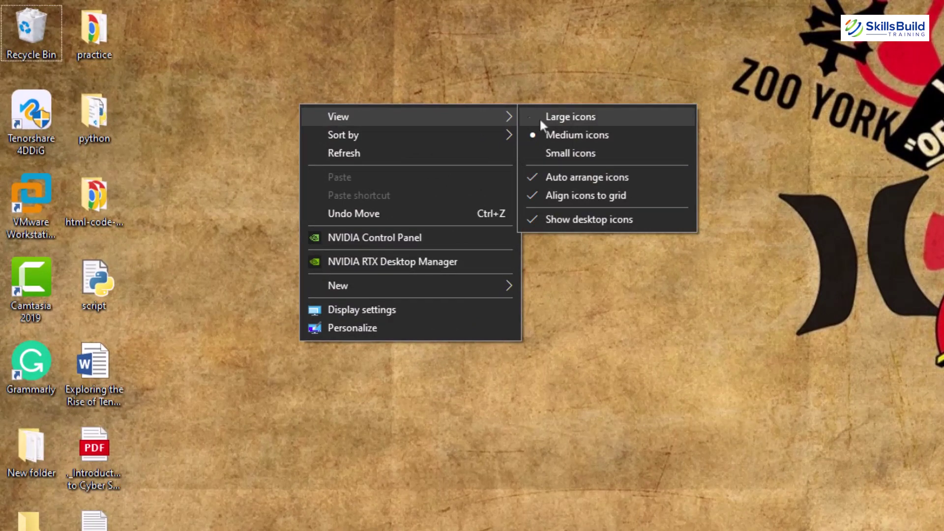
{"action": "left_click", "coordinate": [604, 222]}
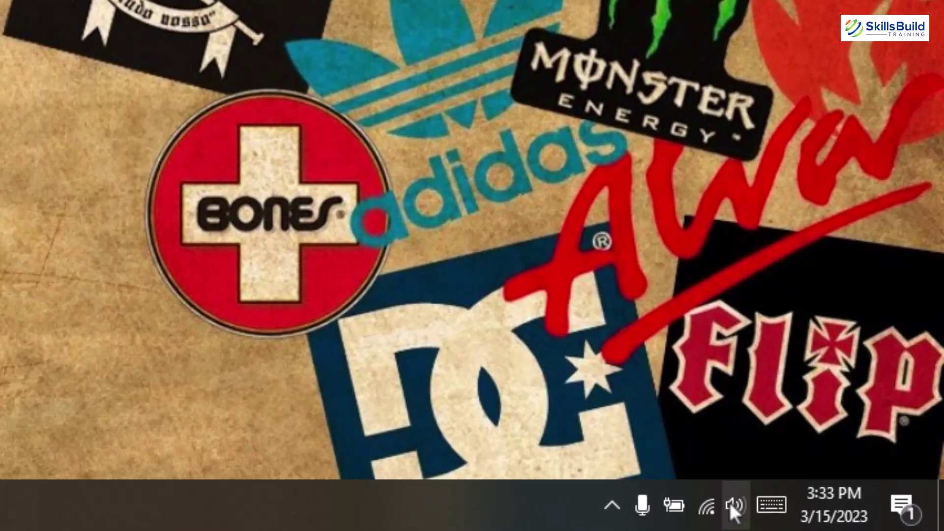
Step: Move the microphone, battery, network and volume icons from the taskbar into the hidden icons area of the system tray
{"action": "left_click", "coordinate": [612, 500]}
{"action": "left_click", "coordinate": [639, 503]}
{"action": "left_click_drag", "start_coordinate": [640, 502], "coordinate": [610, 472]}
{"action": "left_click_drag", "start_coordinate": [671, 509], "coordinate": [644, 502]}
{"action": "left_click_drag", "start_coordinate": [707, 502], "coordinate": [708, 455]}
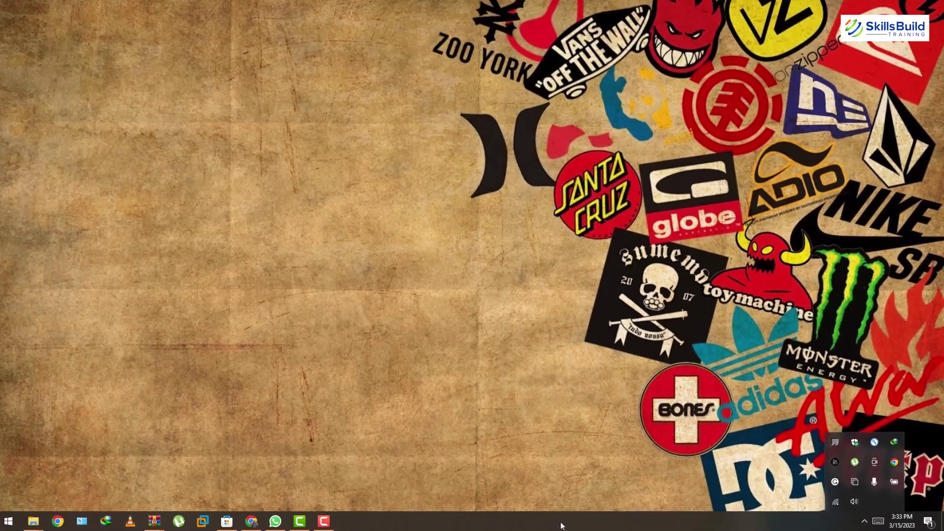
Step: Remove the touch keyboard button from the taskbar
{"action": "right_click", "coordinate": [561, 525]}
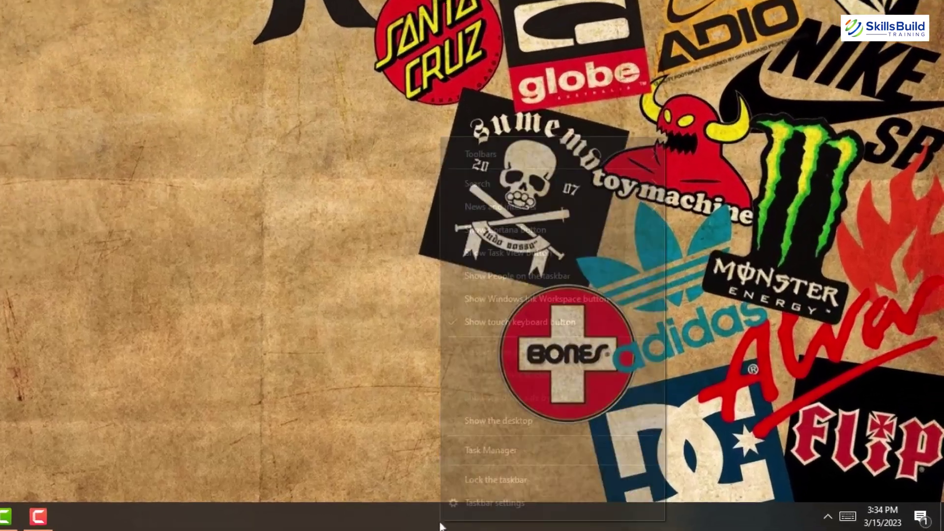
{"action": "right_click", "coordinate": [615, 523]}
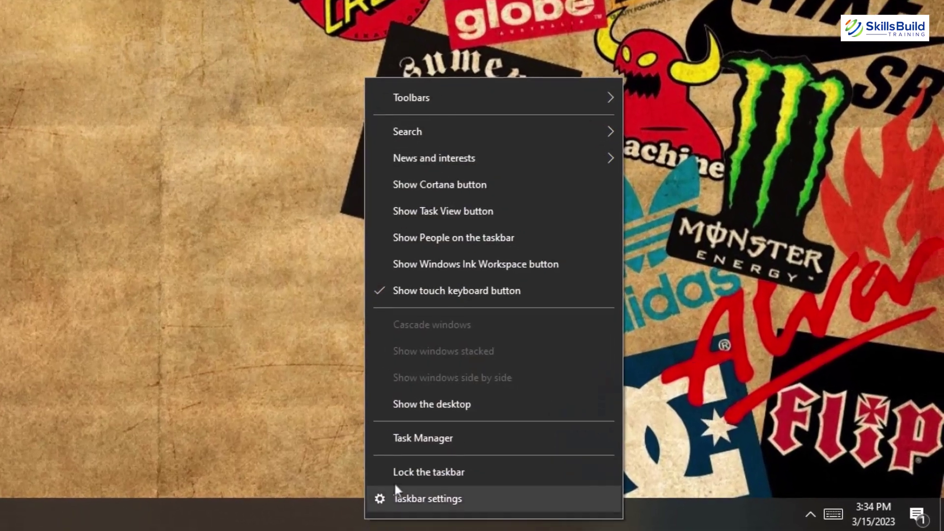
{"action": "left_click", "coordinate": [450, 293]}
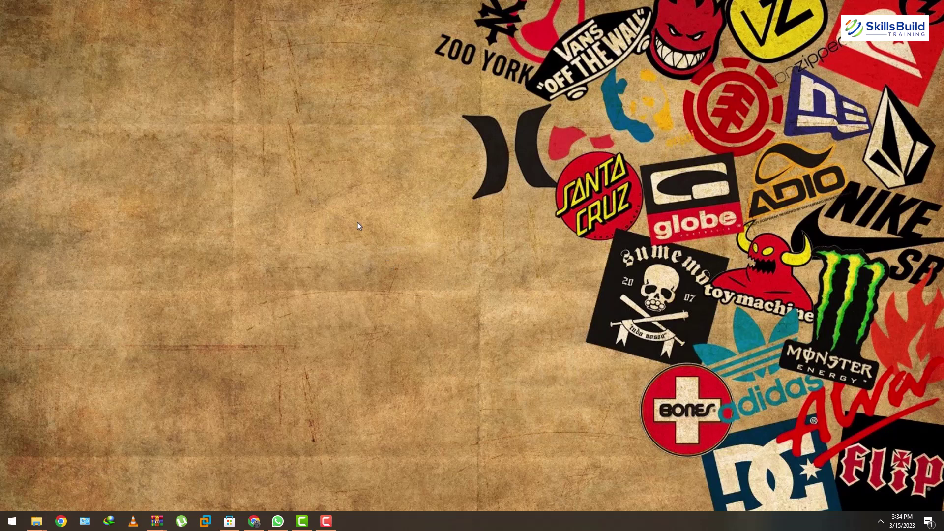
Step: Switch to Chrome, search Google for "black cursor for windows 10" and look through the results
{"action": "left_click", "coordinate": [254, 522]}
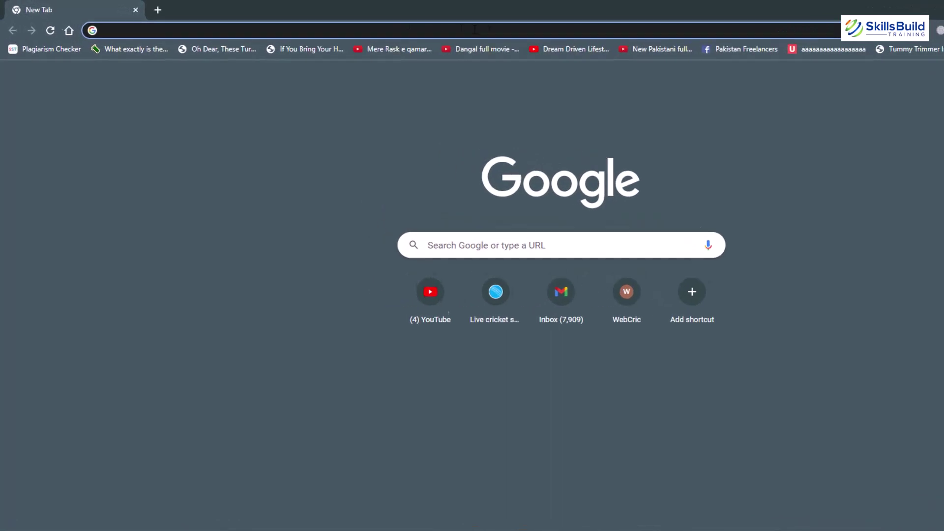
{"action": "type", "text": "black cursor for windows 10"}
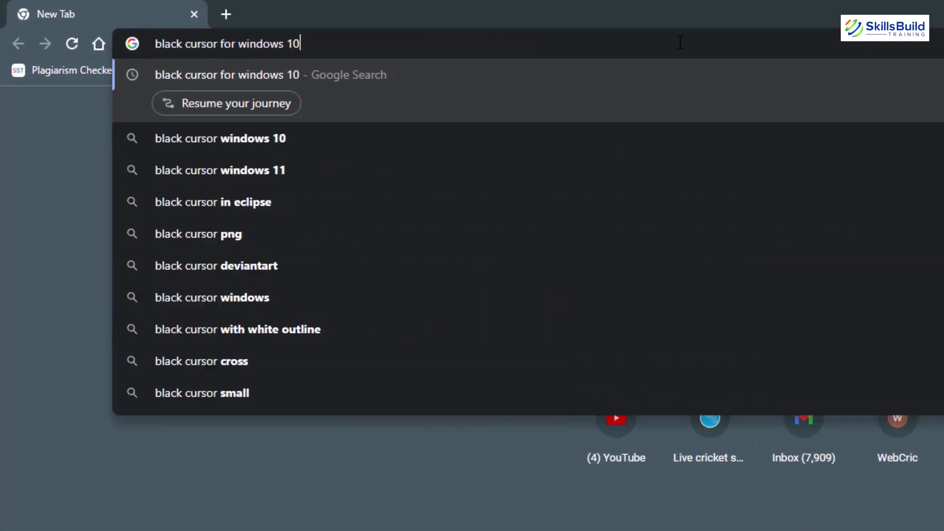
{"action": "key", "text": "Right"}
{"action": "key", "text": "Return"}
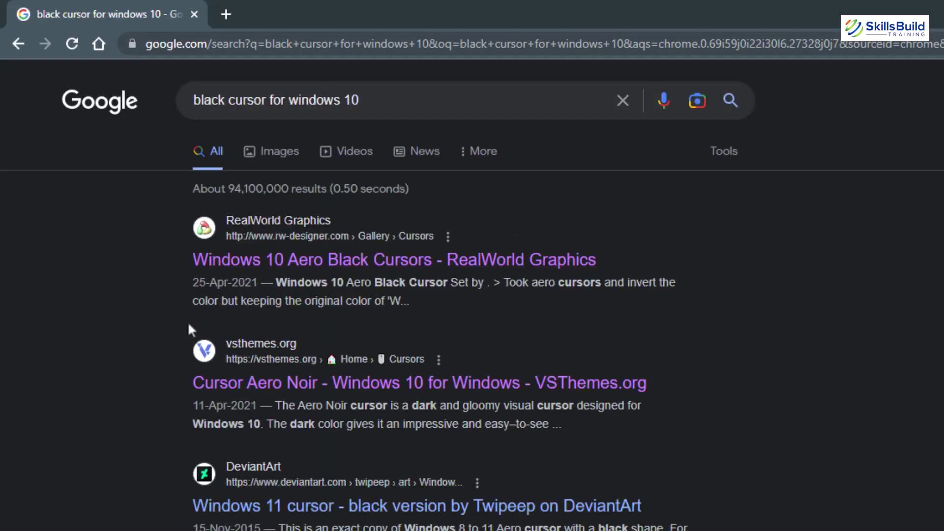
{"action": "scroll", "coordinate": [137, 320], "scroll_direction": "down", "scroll_amount": 8}
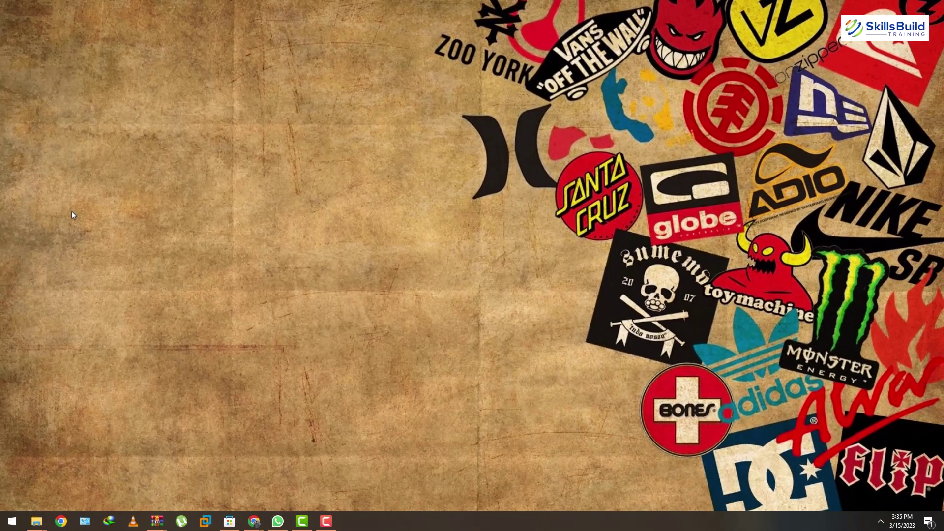
Step: Switch to Windows Settings and set the pointer color to Black in the Ease of Access mouse pointer options
{"action": "key", "text": "super"}
{"action": "type", "text": "settin"}
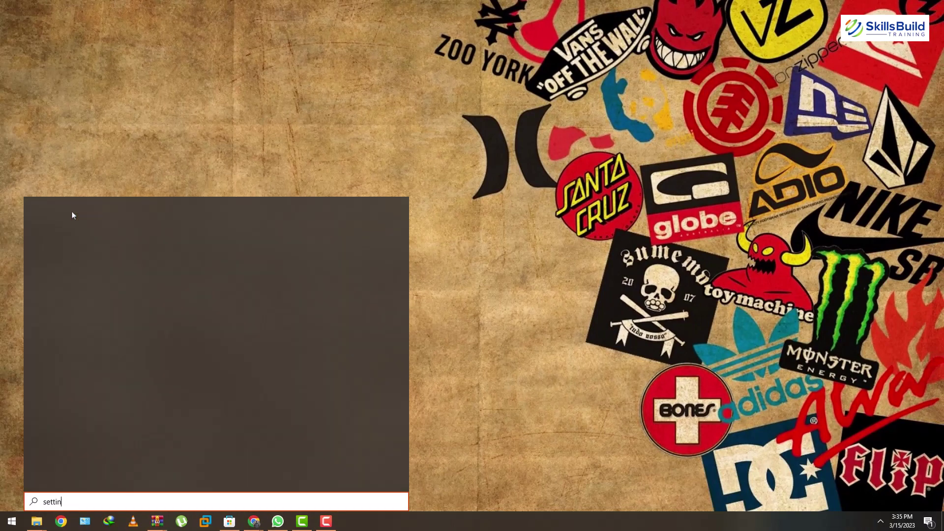
{"action": "left_click", "coordinate": [75, 252]}
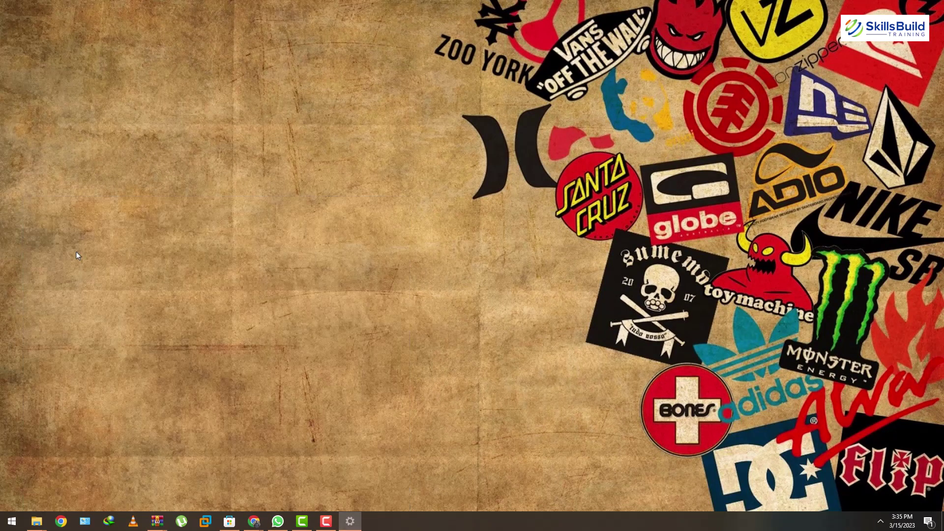
{"action": "type", "text": "ease of"}
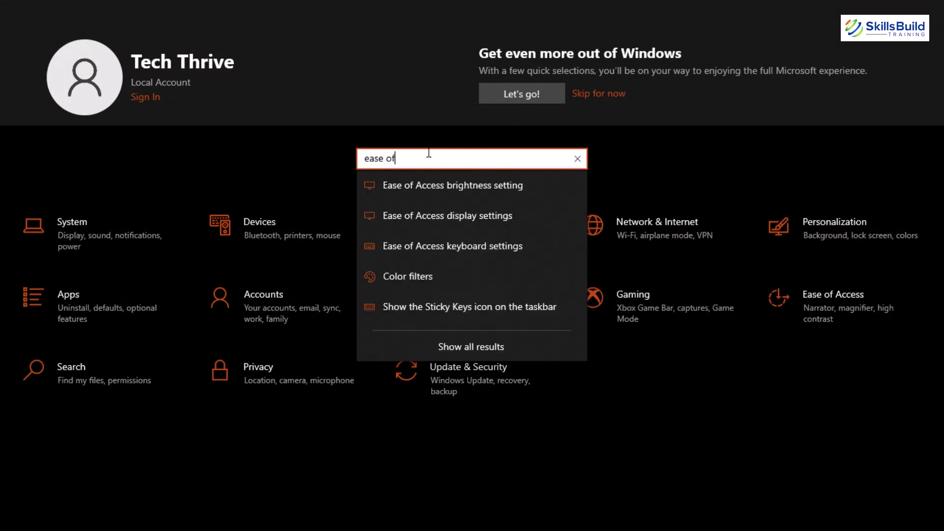
{"action": "left_click", "coordinate": [459, 190]}
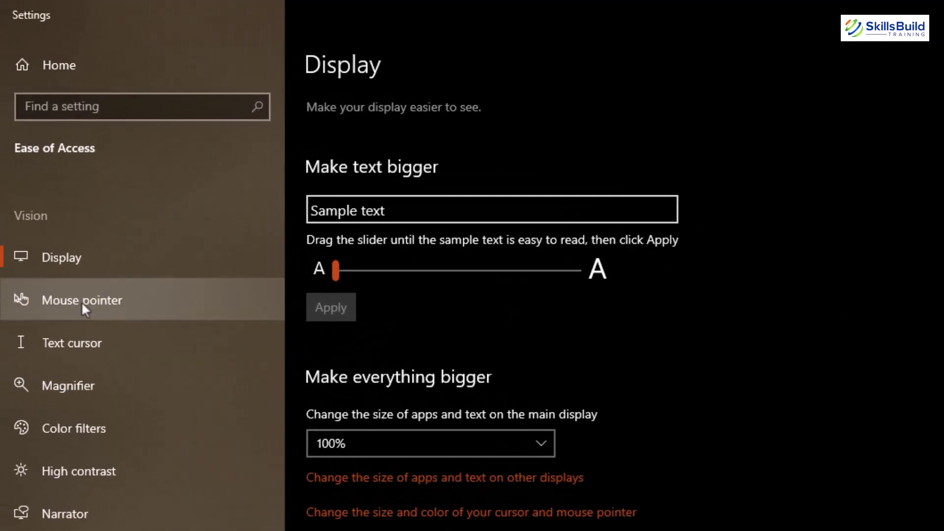
{"action": "left_click", "coordinate": [81, 302]}
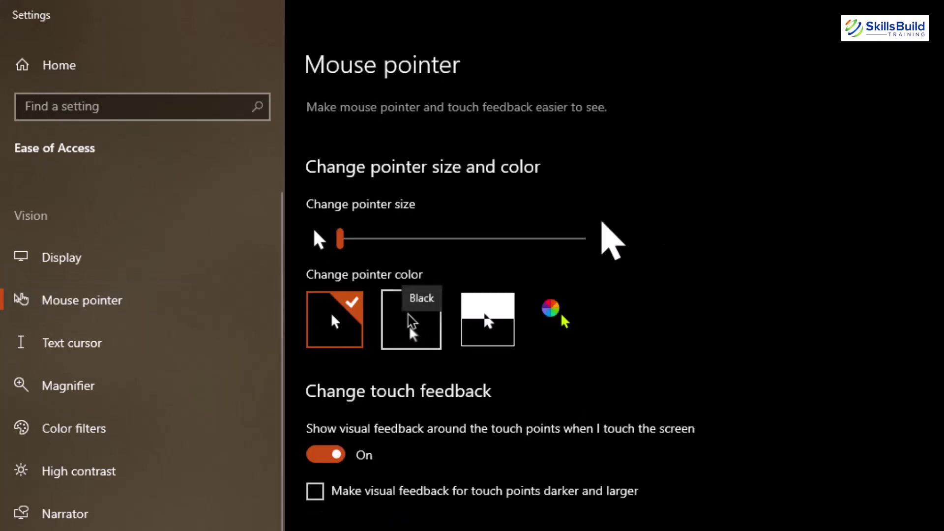
{"action": "left_click", "coordinate": [414, 326]}
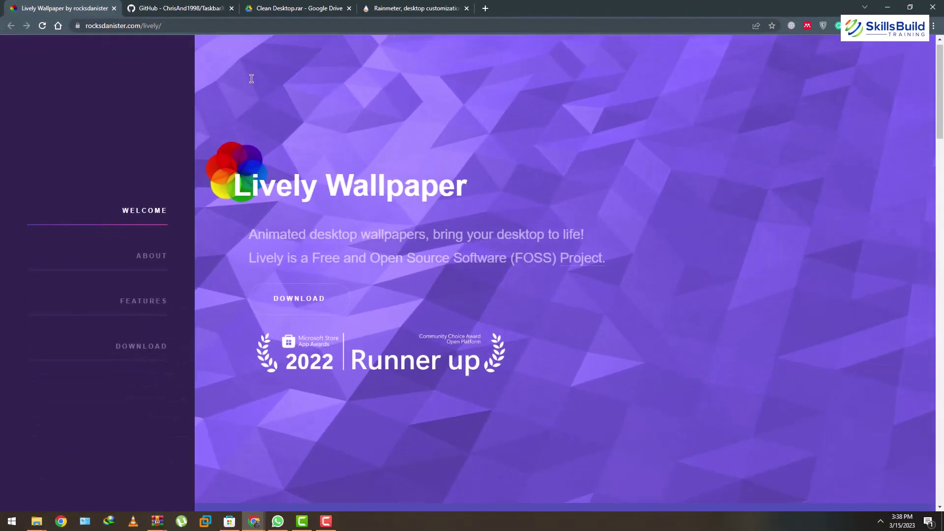
Step: Download the Lively Wallpaper v2.0.6.1 installer from the Lively Wallpaper website
{"action": "scroll", "coordinate": [253, 84], "scroll_direction": "down", "scroll_amount": 20}
{"action": "scroll", "coordinate": [253, 84], "scroll_direction": "up", "scroll_amount": 5}
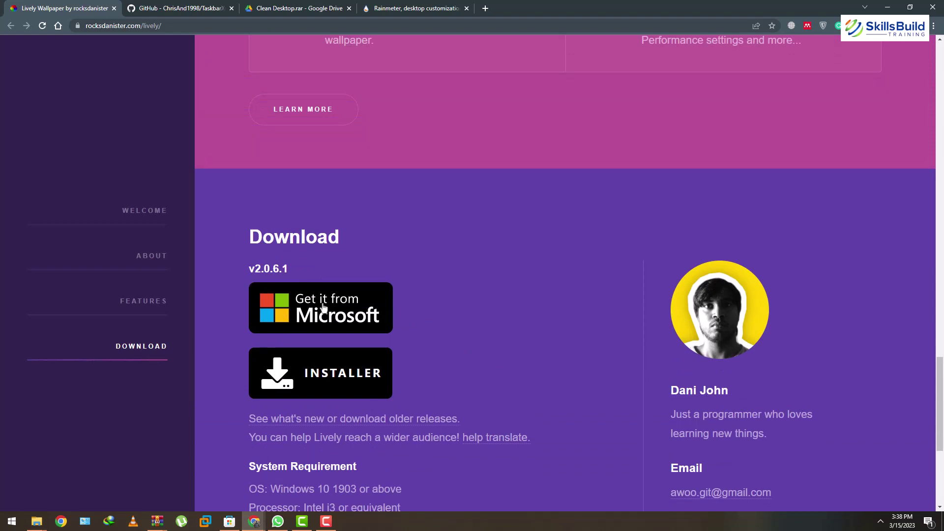
{"action": "left_click", "coordinate": [312, 375]}
{"action": "left_click", "coordinate": [481, 308]}
Step: Download TaskbarX_1.7.8.0_arm.zip from the latest release of the TaskbarX repository on GitHub
{"action": "left_click", "coordinate": [170, 7]}
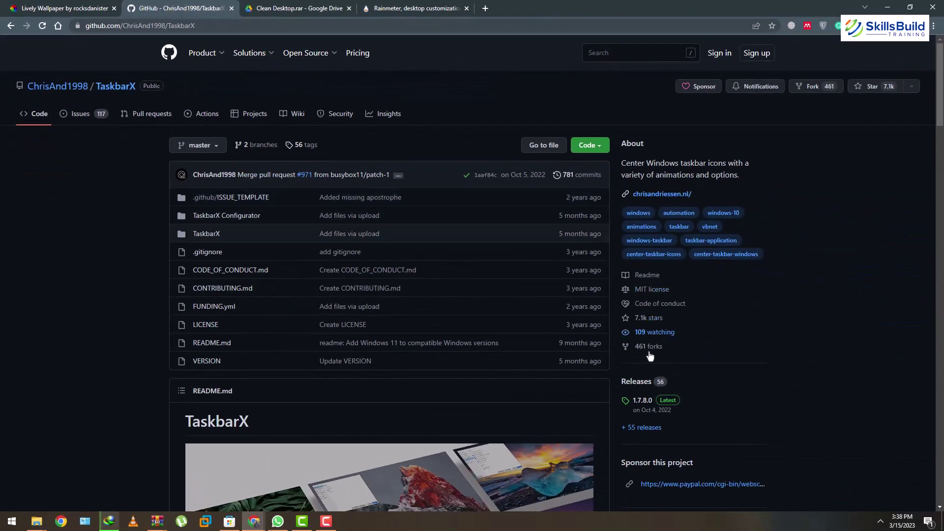
{"action": "left_click", "coordinate": [640, 402]}
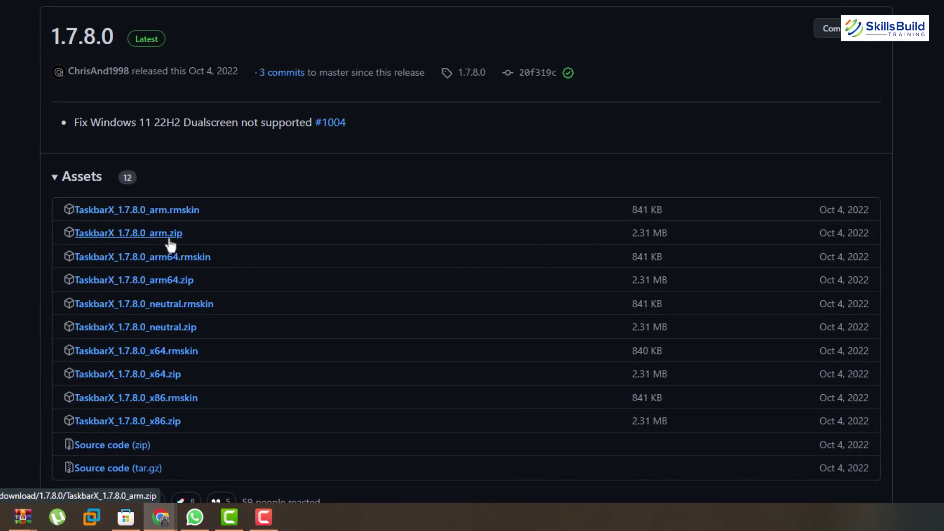
{"action": "left_click", "coordinate": [124, 243]}
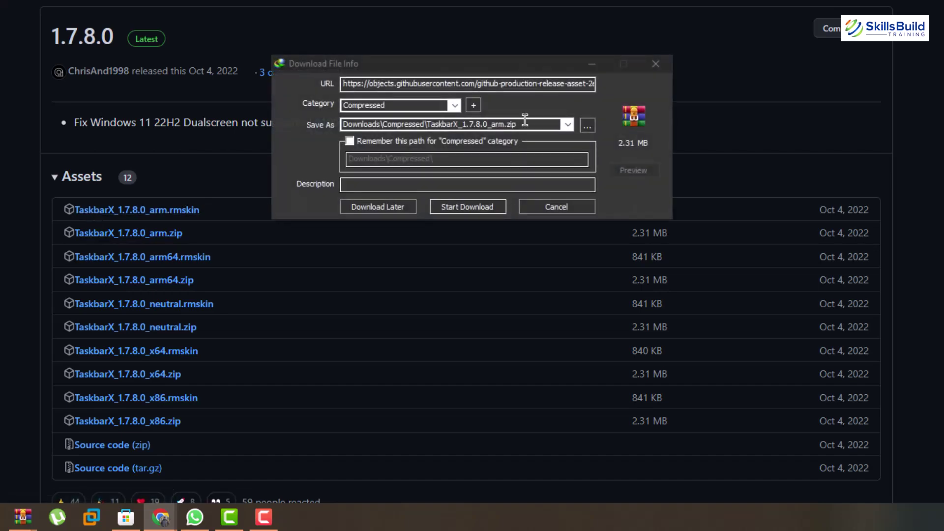
{"action": "left_click", "coordinate": [454, 207]}
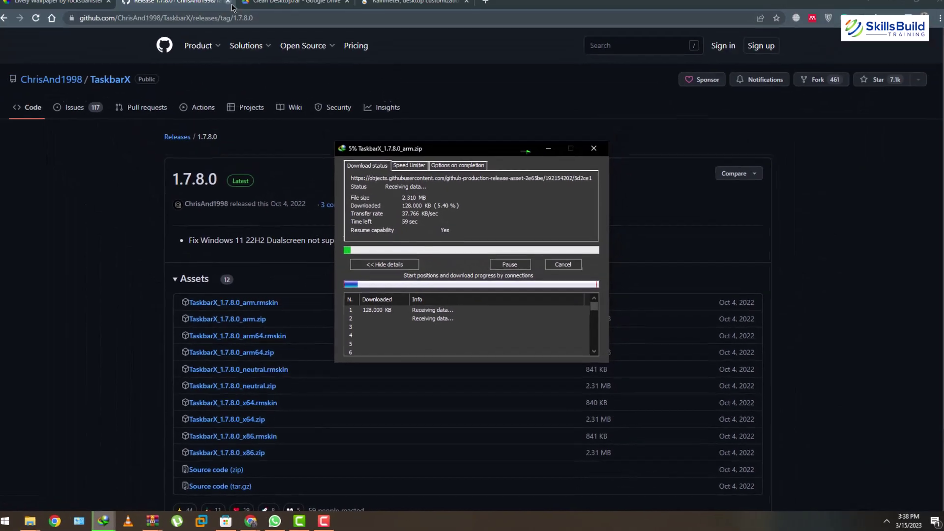
Step: Download Clean Desktop.rar from its Google Drive page, bring up the Rainmeter website and dismiss the finished download's dialog
{"action": "left_click", "coordinate": [279, 9]}
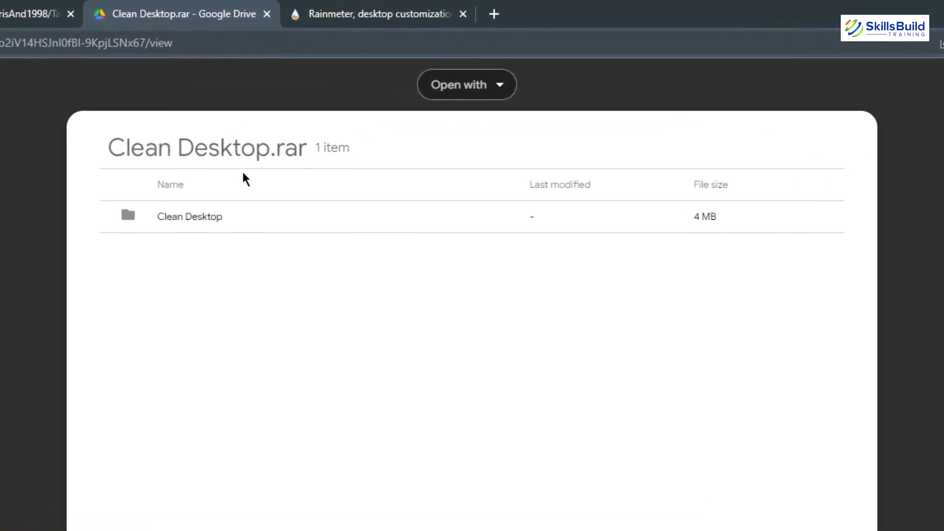
{"action": "left_click", "coordinate": [559, 224]}
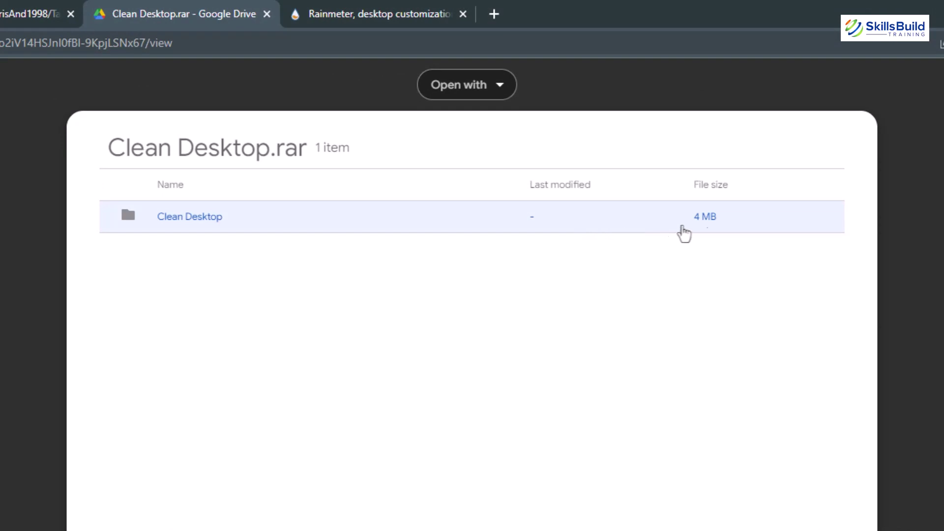
{"action": "left_click", "coordinate": [871, 48]}
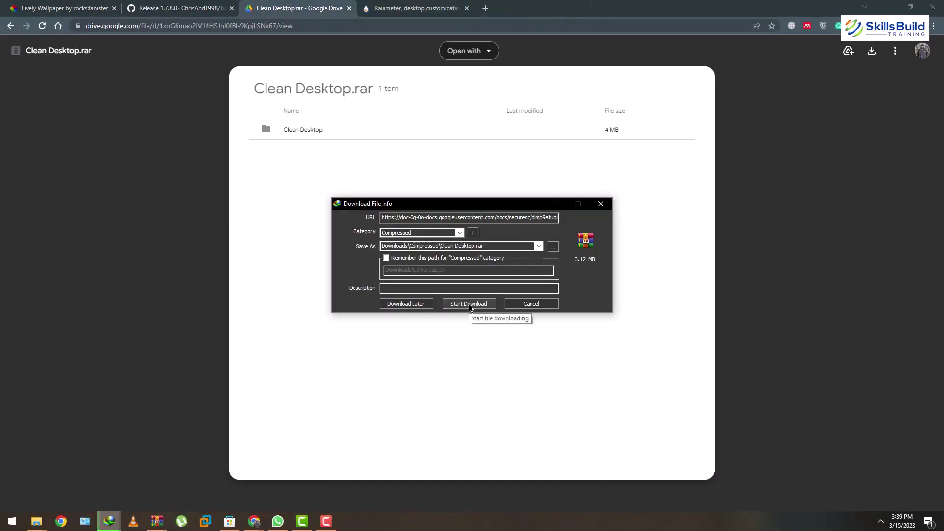
{"action": "left_click", "coordinate": [469, 304]}
{"action": "key", "text": "ctrl+Tab"}
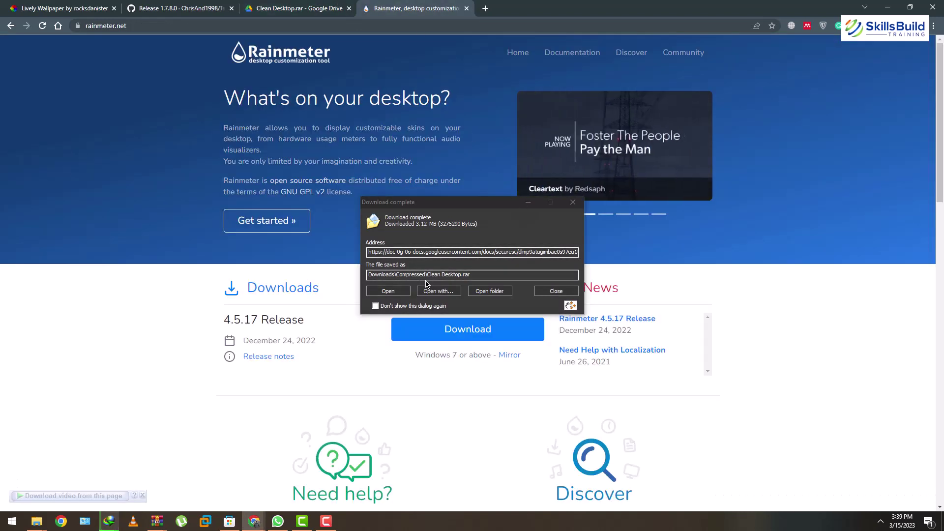
{"action": "left_click", "coordinate": [541, 295]}
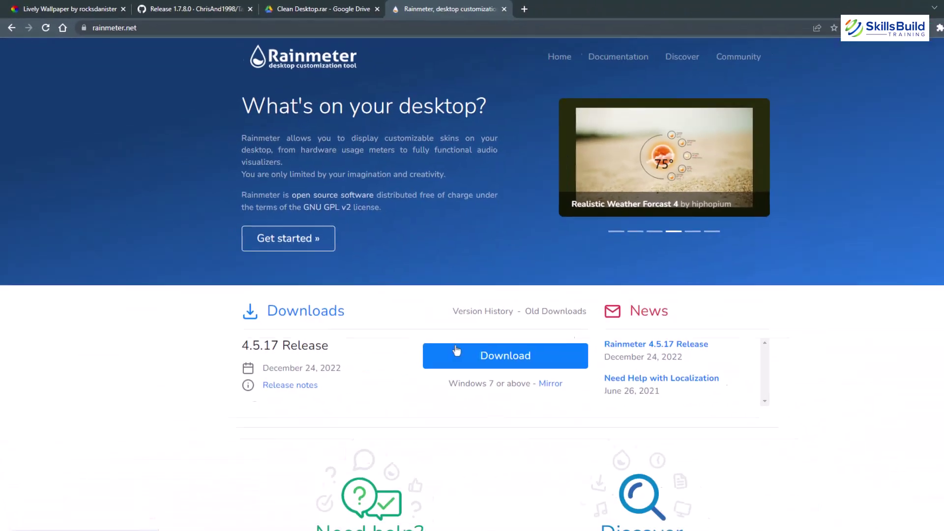
Step: Download the Rainmeter 4.5.17 installer from the Rainmeter website and dismiss the finished download's dialog
{"action": "left_click", "coordinate": [440, 332]}
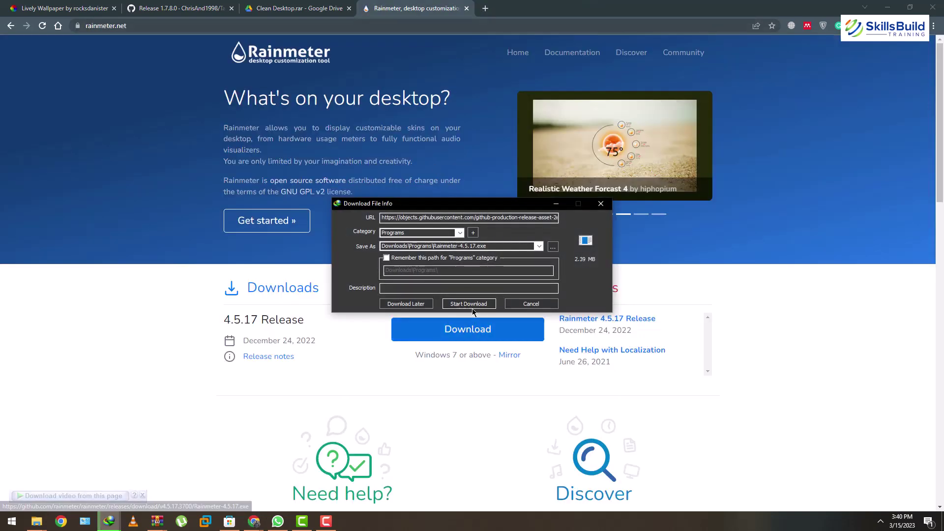
{"action": "left_click", "coordinate": [470, 305]}
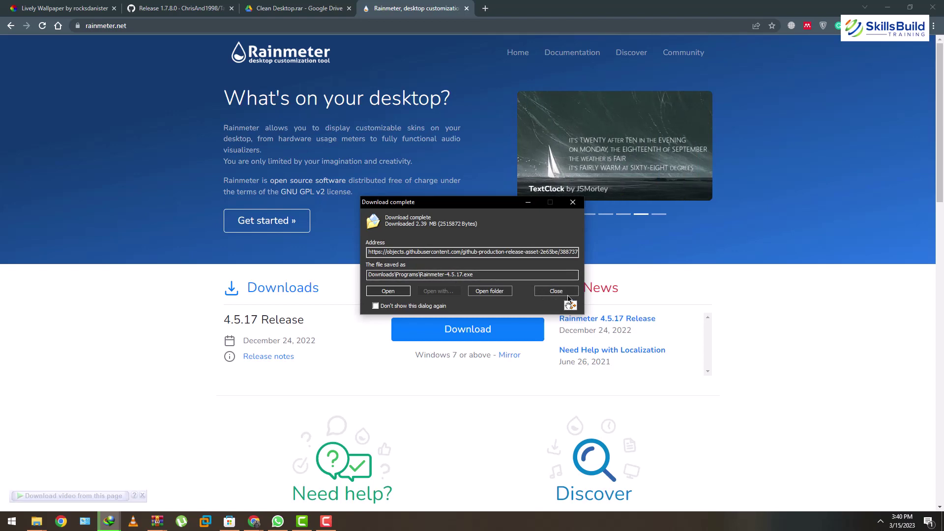
{"action": "left_click", "coordinate": [553, 292]}
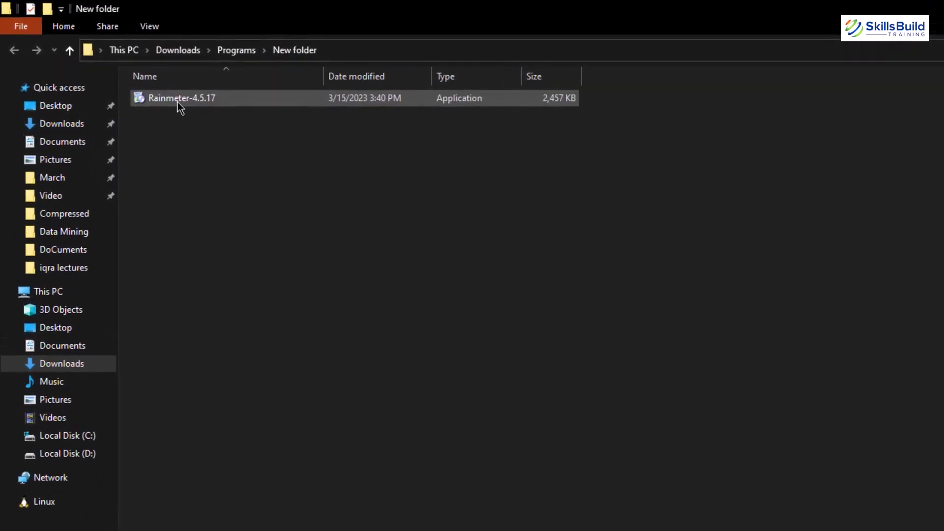
Step: Install Rainmeter from the Rainmeter-4.5.17 file in English, using the standard installation and the default folder and options
{"action": "left_click", "coordinate": [180, 101]}
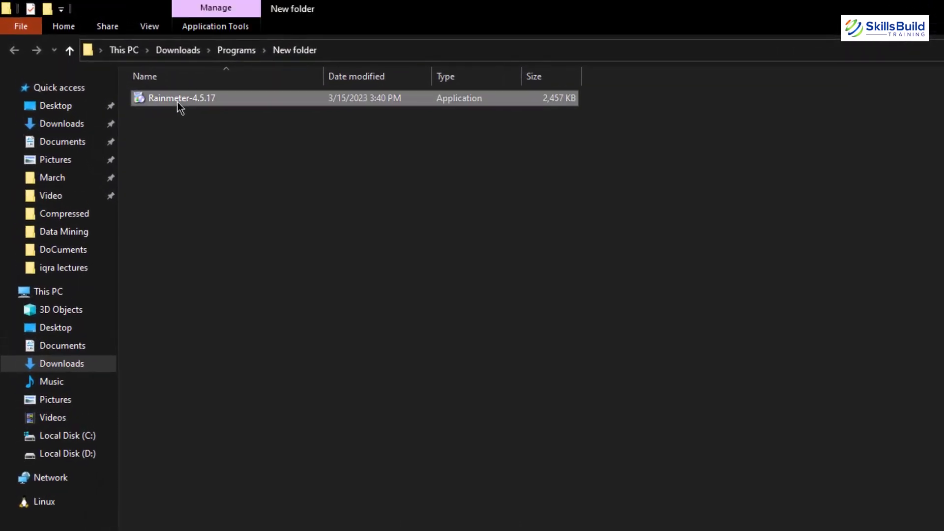
{"action": "double_click", "coordinate": [180, 101]}
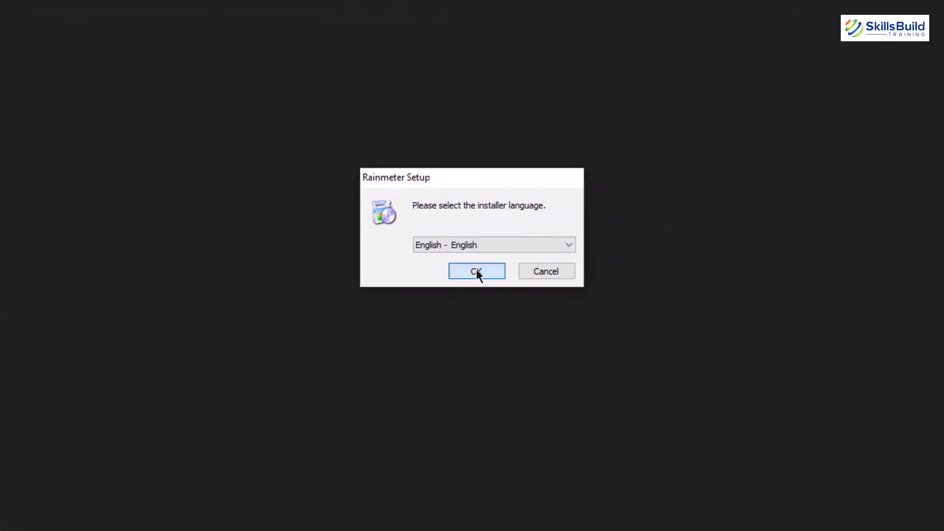
{"action": "left_click", "coordinate": [479, 271]}
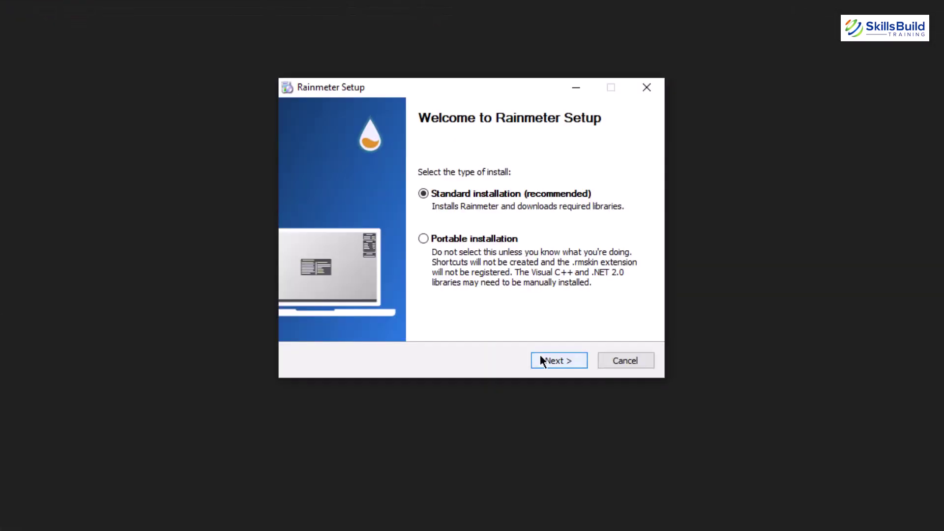
{"action": "left_click", "coordinate": [542, 358]}
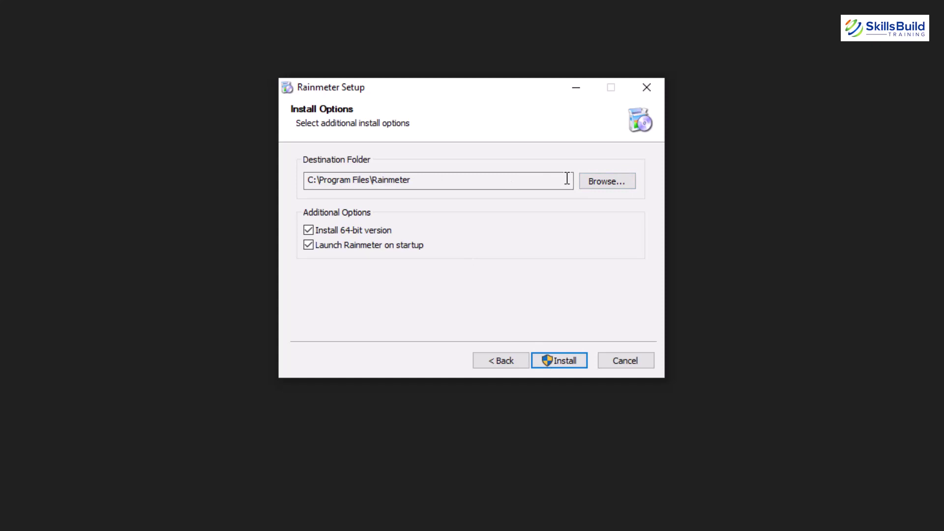
{"action": "left_click", "coordinate": [561, 359]}
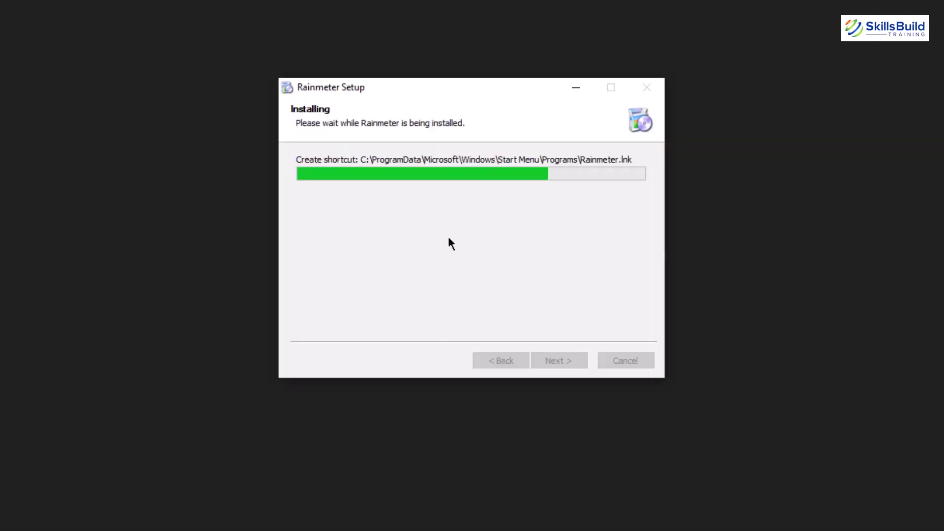
{"action": "left_click", "coordinate": [553, 364]}
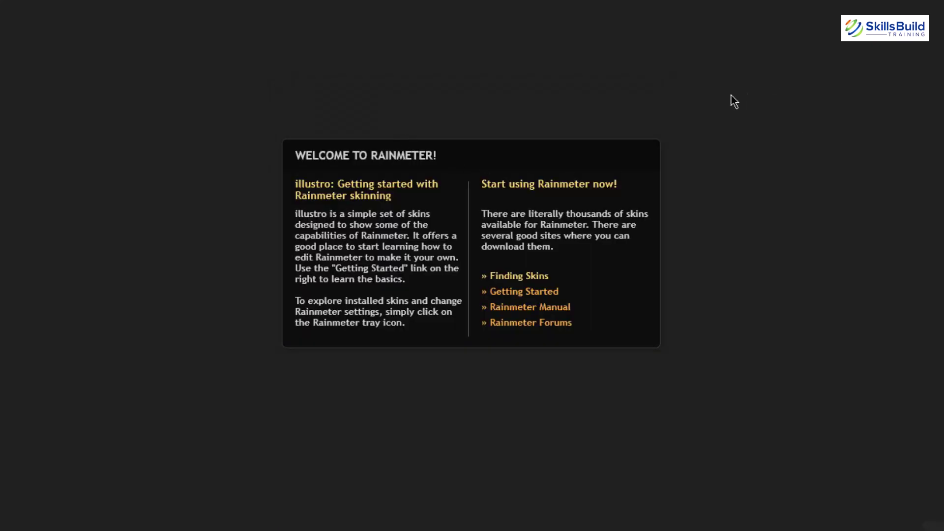
Step: Unload Rainmeter's illustro Welcome skin from the desktop
{"action": "right_click", "coordinate": [472, 161]}
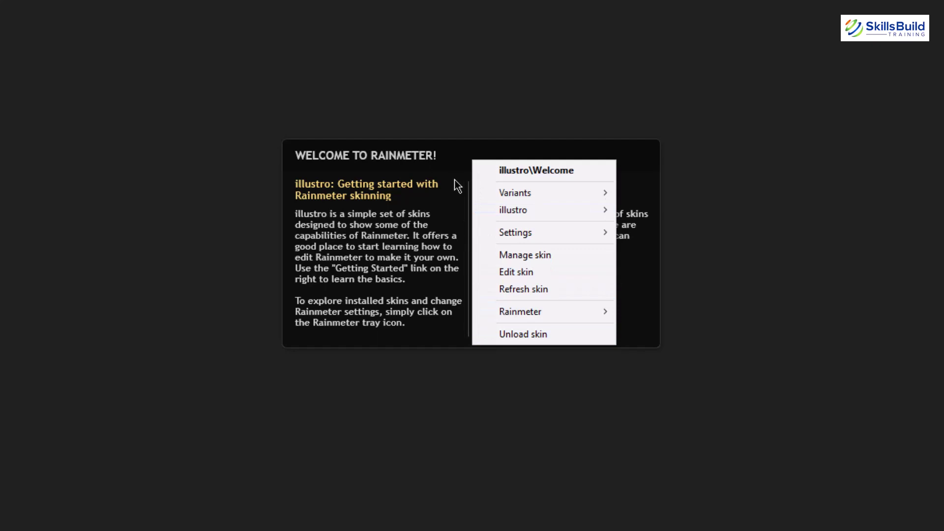
{"action": "right_click", "coordinate": [453, 164]}
{"action": "right_click", "coordinate": [453, 161]}
{"action": "left_click", "coordinate": [501, 336]}
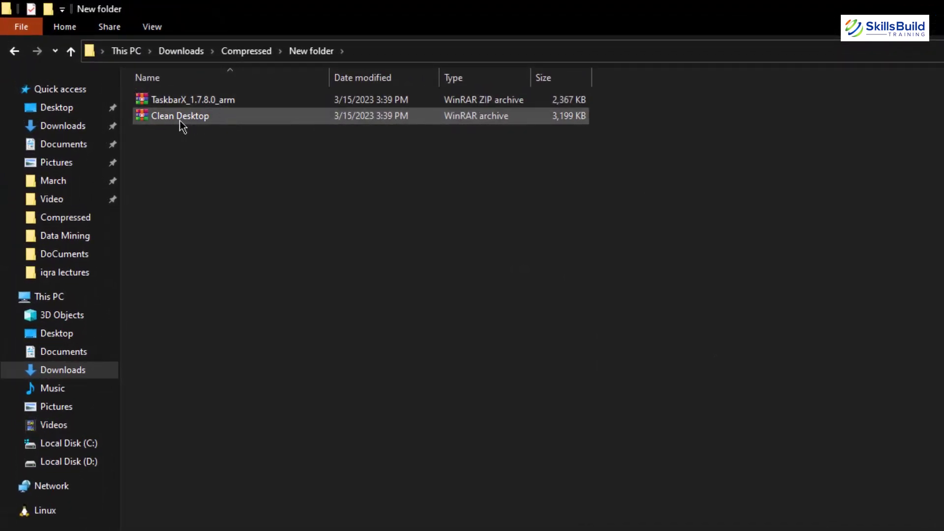
Step: Extract the TaskbarX_1.7.8.0_arm archive into its current folder and launch TaskbarX Configurator from the extracted files
{"action": "left_click", "coordinate": [153, 99]}
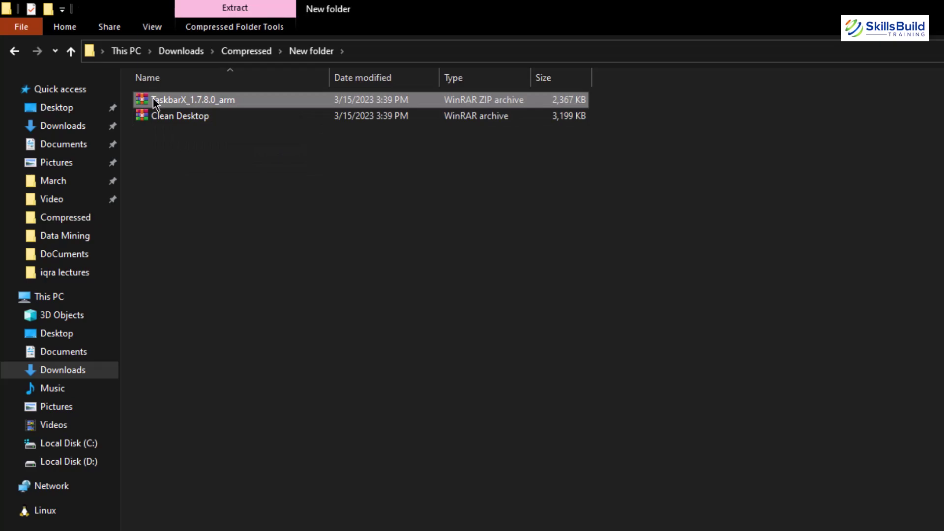
{"action": "right_click", "coordinate": [152, 98]}
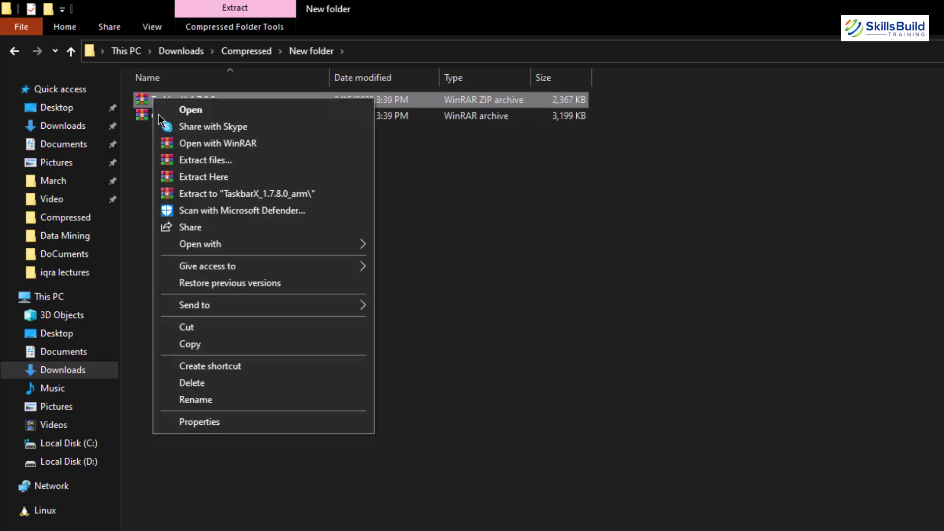
{"action": "left_click", "coordinate": [199, 178]}
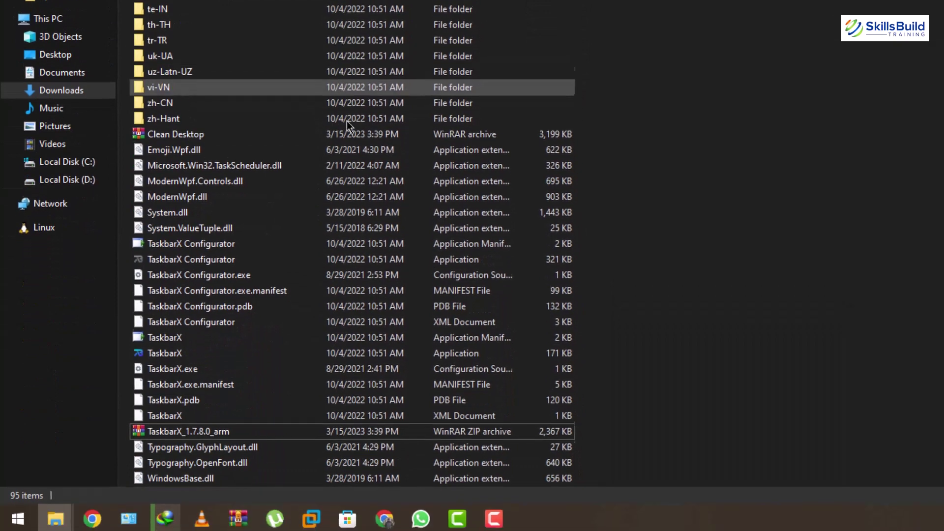
{"action": "left_click", "coordinate": [219, 256]}
{"action": "double_click", "coordinate": [220, 255]}
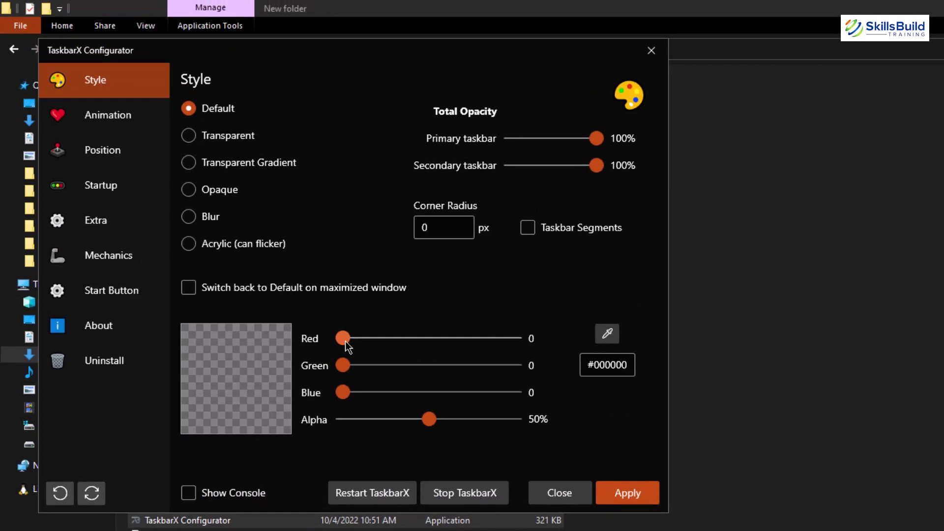
Step: Apply the Blur taskbar style, and replace it with the Transparent style
{"action": "left_click", "coordinate": [200, 217]}
{"action": "left_click", "coordinate": [615, 495]}
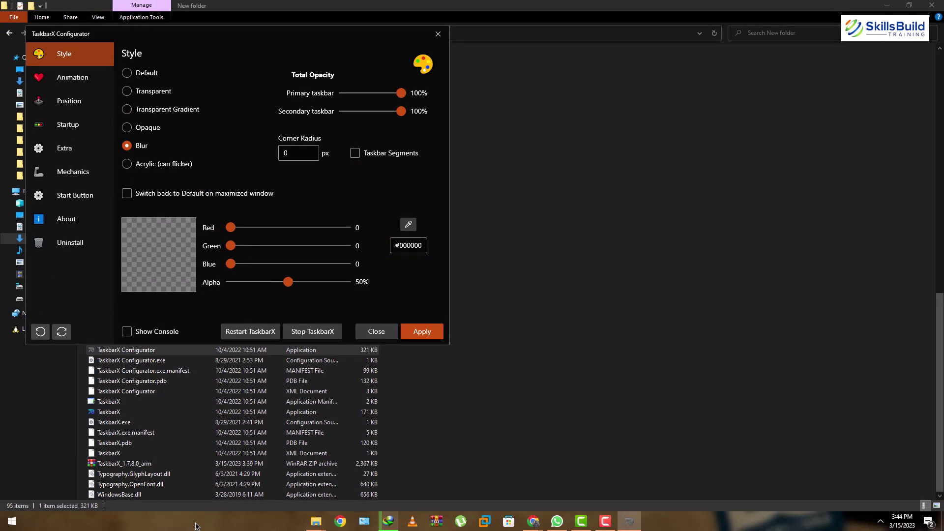
{"action": "left_click", "coordinate": [128, 92]}
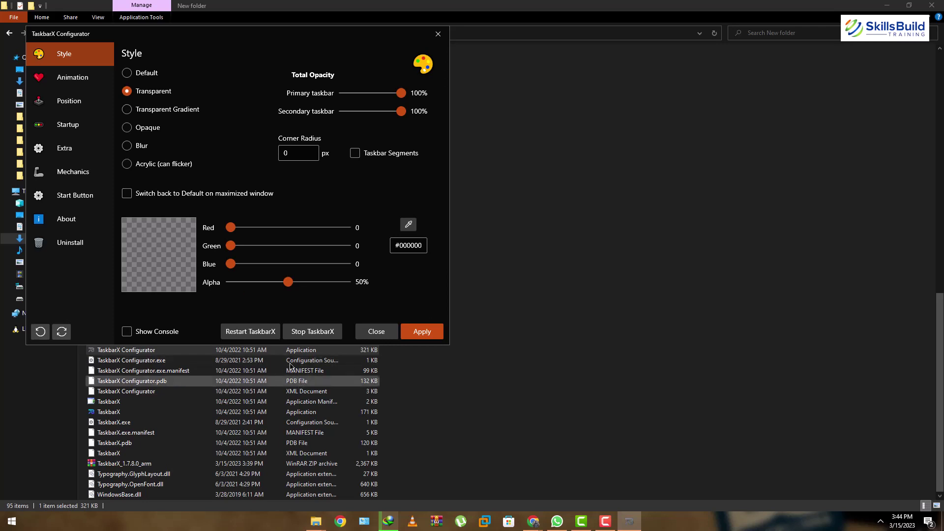
{"action": "left_click", "coordinate": [417, 332]}
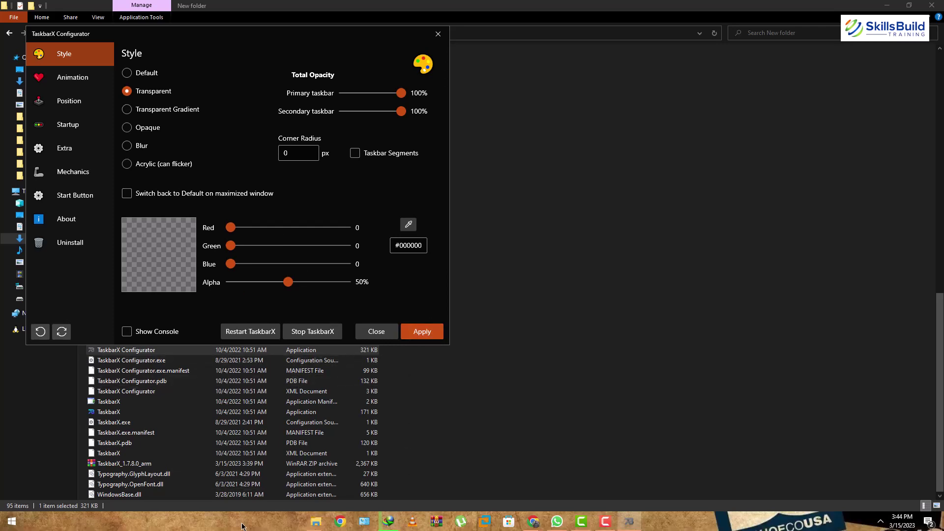
Step: Review the Animation, Position and Startup settings of TaskbarX and close the configurator
{"action": "left_click", "coordinate": [76, 78]}
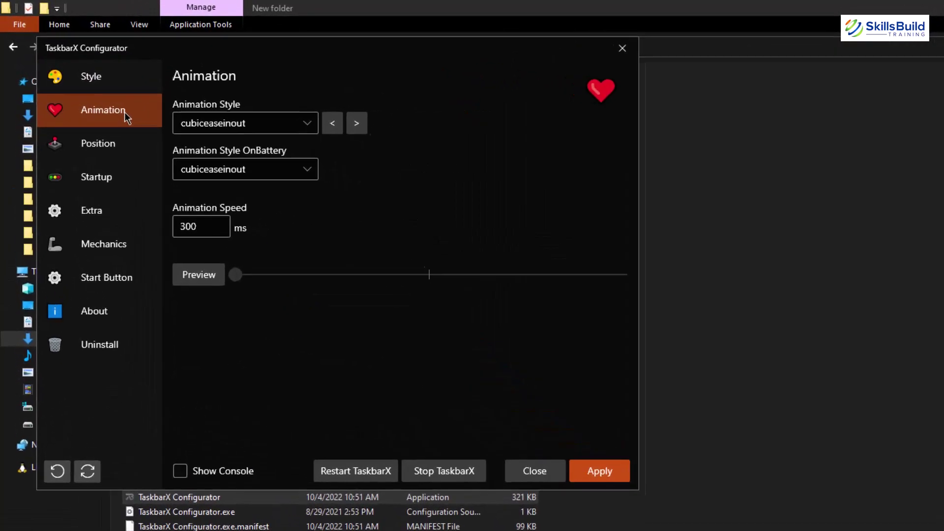
{"action": "left_click", "coordinate": [109, 152]}
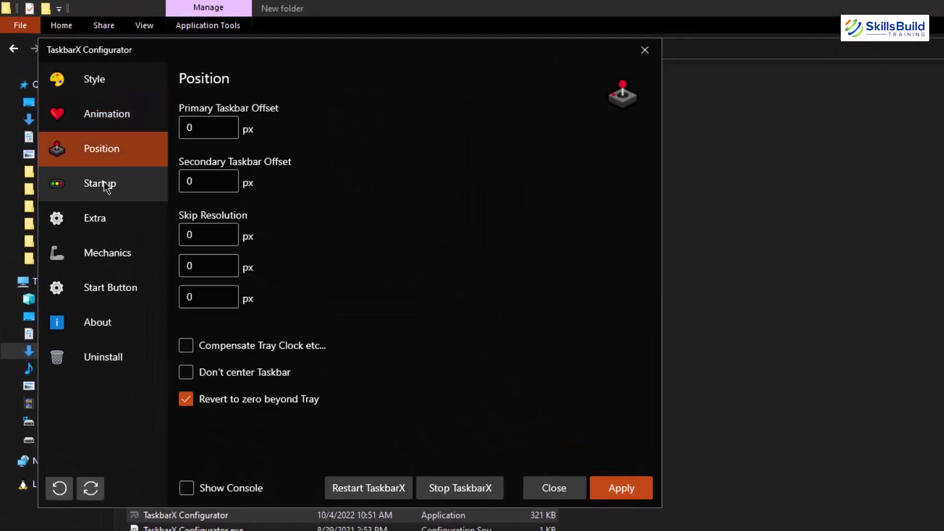
{"action": "left_click", "coordinate": [104, 182]}
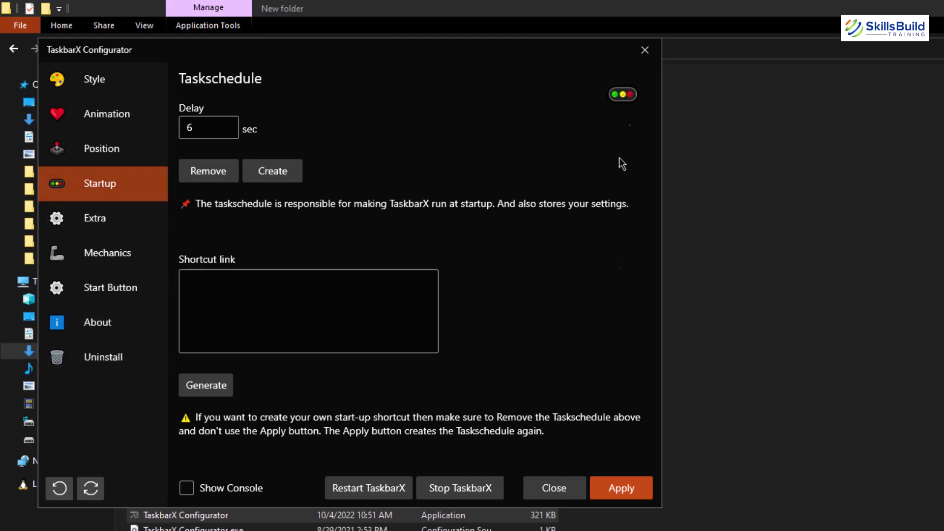
{"action": "left_click", "coordinate": [641, 58]}
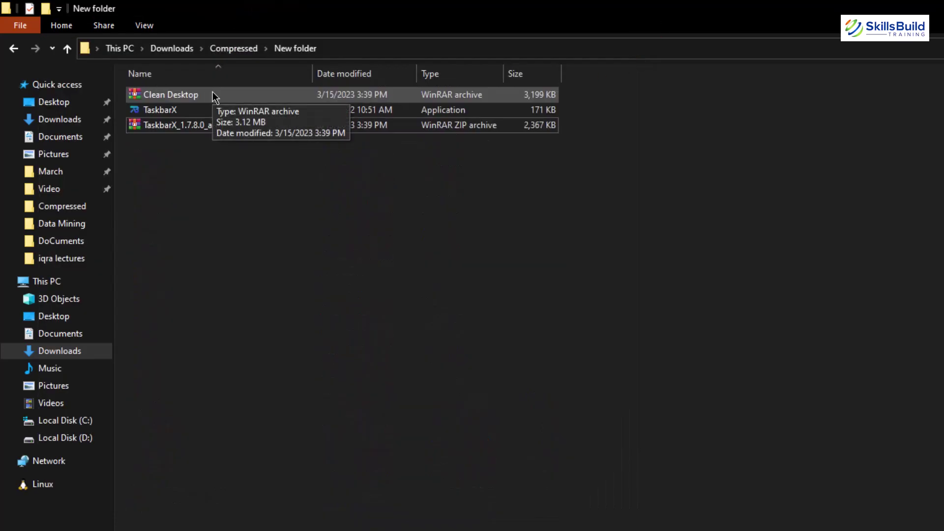
{"action": "double_click", "coordinate": [167, 95]}
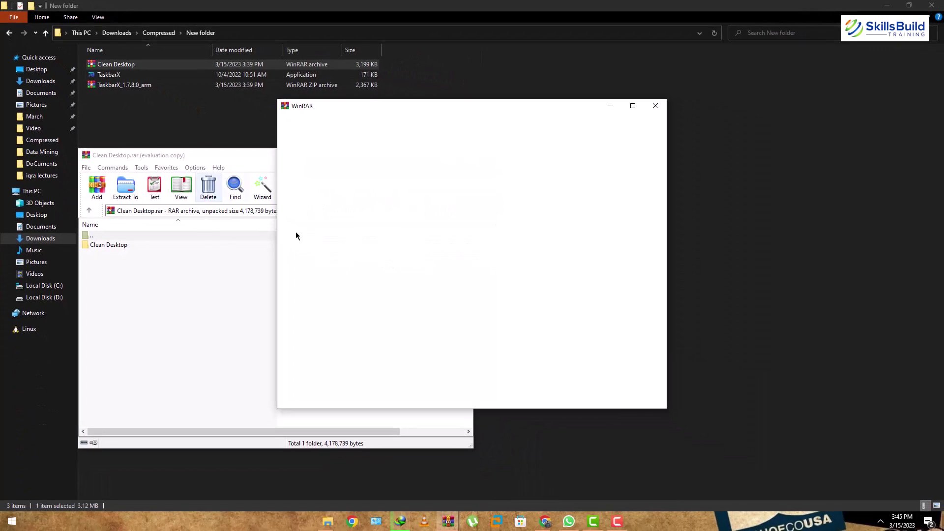
{"action": "left_click", "coordinate": [656, 106]}
{"action": "left_click", "coordinate": [471, 155]}
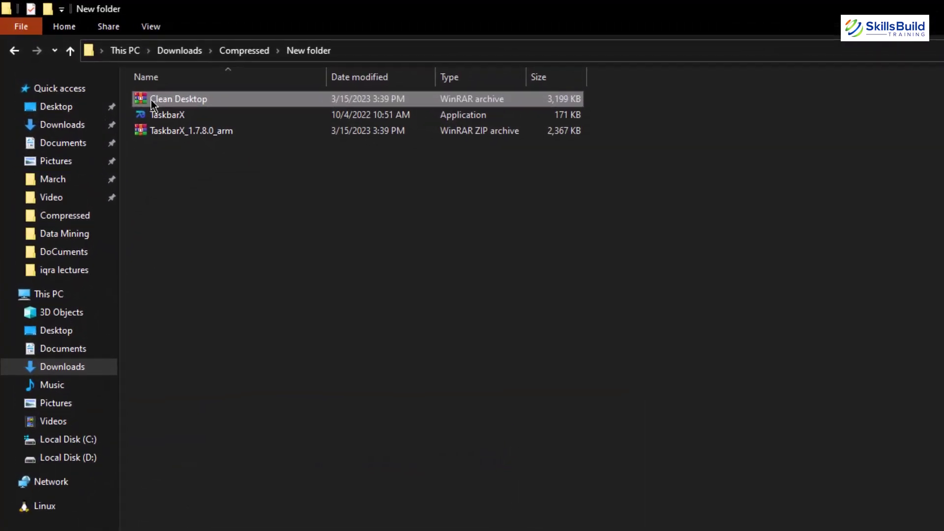
Step: Extract the Clean Desktop archive to its own Clean Desktop folder and open the inner Clean Desktop folder
{"action": "right_click", "coordinate": [101, 66]}
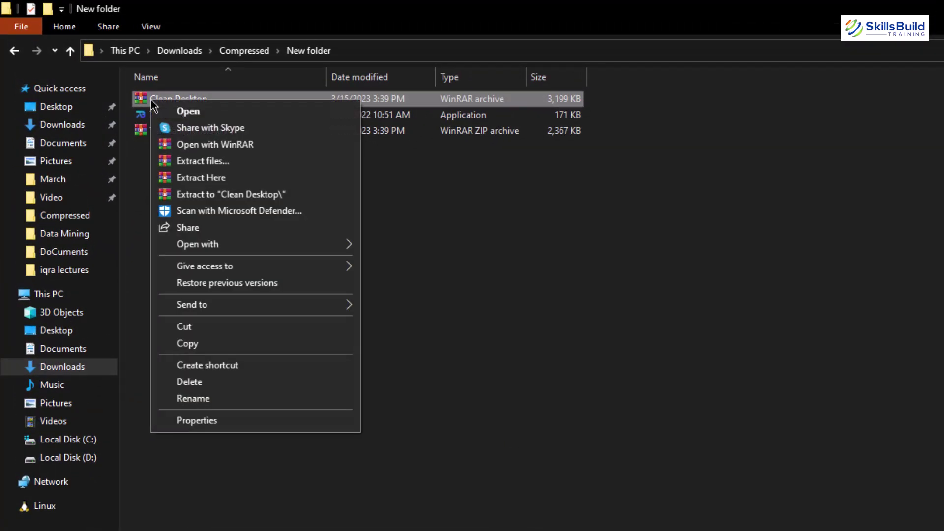
{"action": "left_click", "coordinate": [224, 197]}
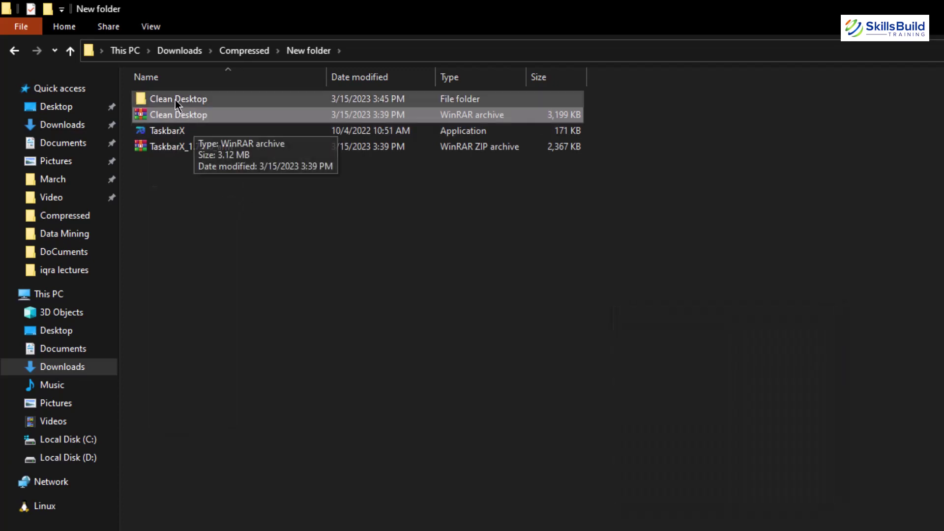
{"action": "double_click", "coordinate": [173, 98]}
{"action": "double_click", "coordinate": [175, 101]}
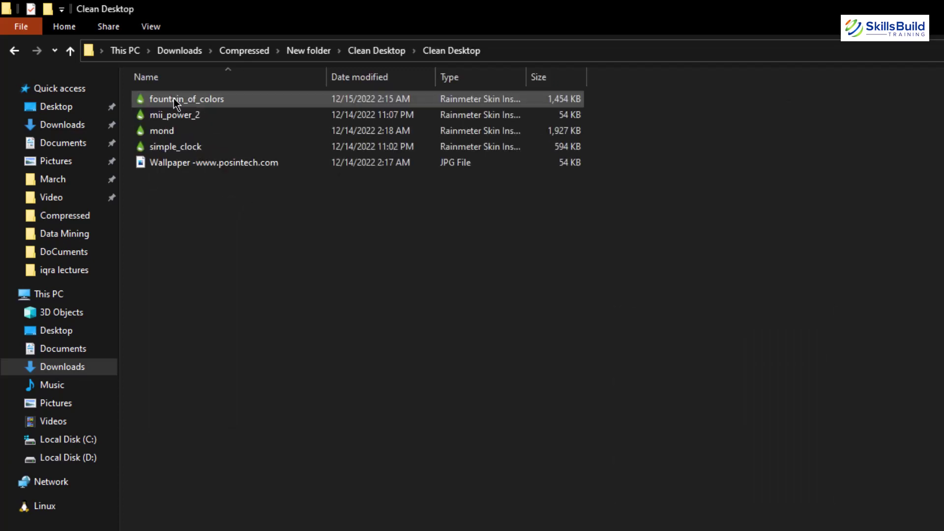
{"action": "left_click", "coordinate": [157, 167]}
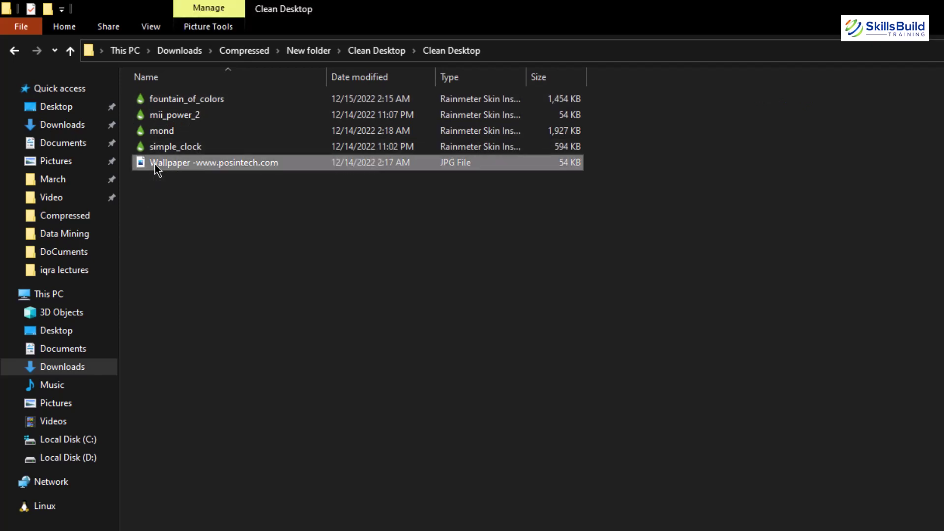
{"action": "double_click", "coordinate": [143, 163]}
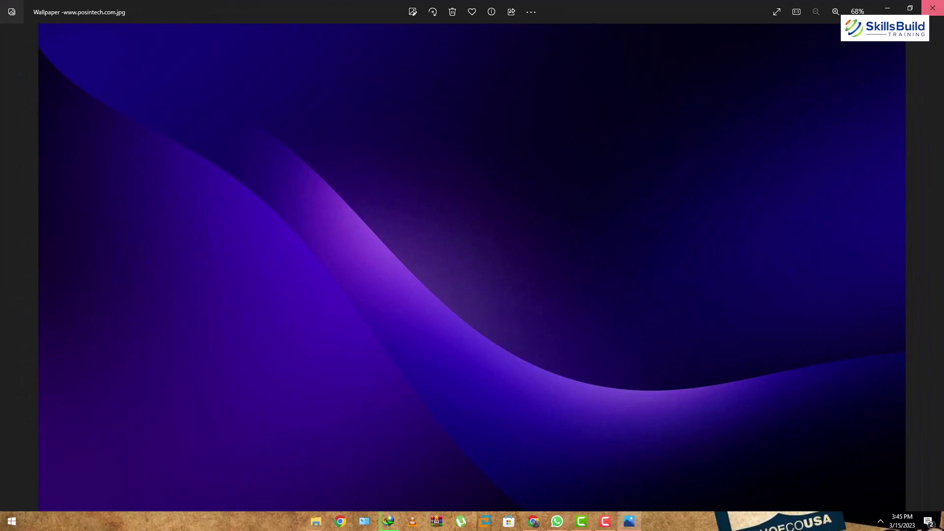
{"action": "left_click", "coordinate": [934, 8]}
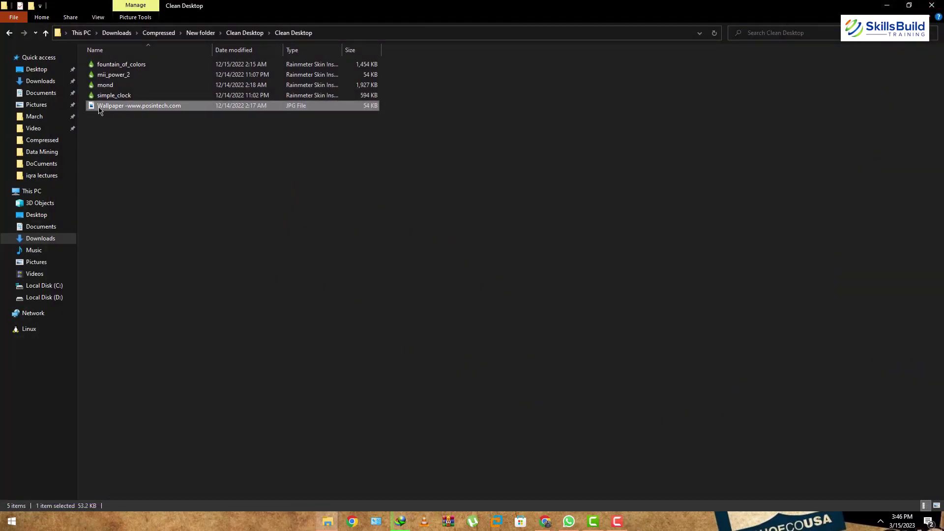
{"action": "right_click", "coordinate": [99, 108]}
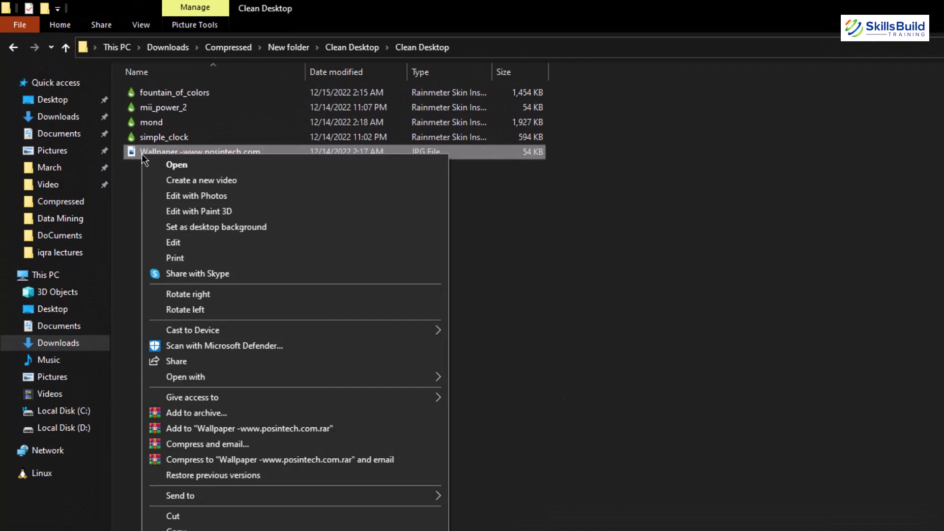
{"action": "left_click", "coordinate": [188, 227]}
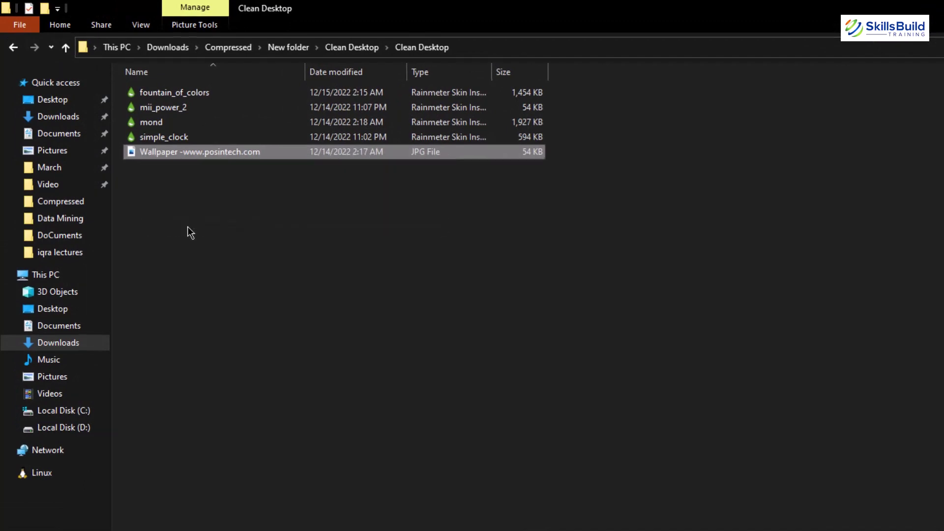
Step: Show the desktop and unload the default illustro System, Disks and Clock skins
{"action": "left_click", "coordinate": [943, 522]}
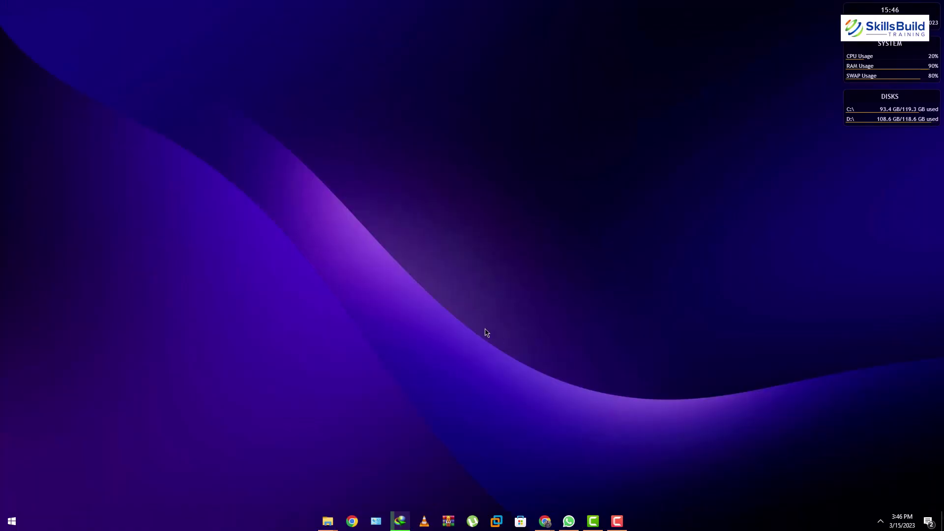
{"action": "right_click", "coordinate": [908, 53]}
{"action": "left_click", "coordinate": [890, 148]}
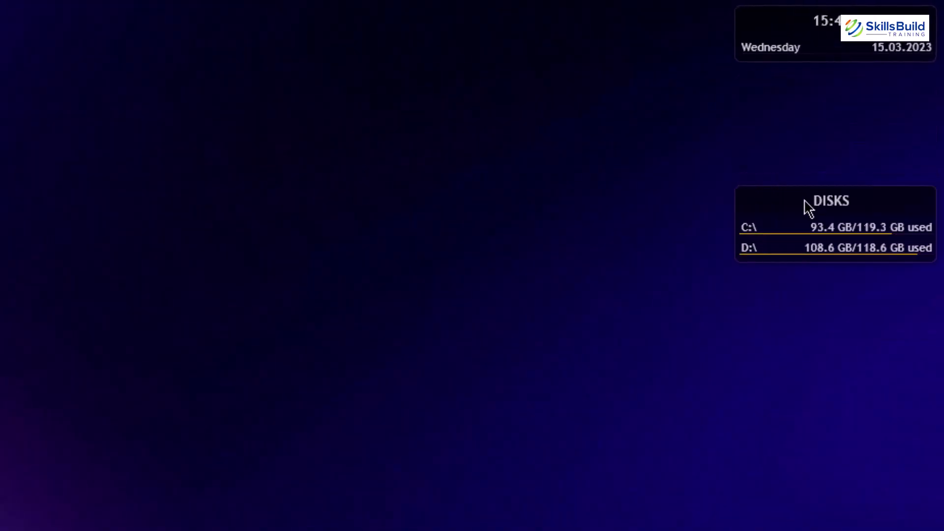
{"action": "right_click", "coordinate": [805, 203]}
{"action": "left_click", "coordinate": [821, 430]}
{"action": "right_click", "coordinate": [785, 41]}
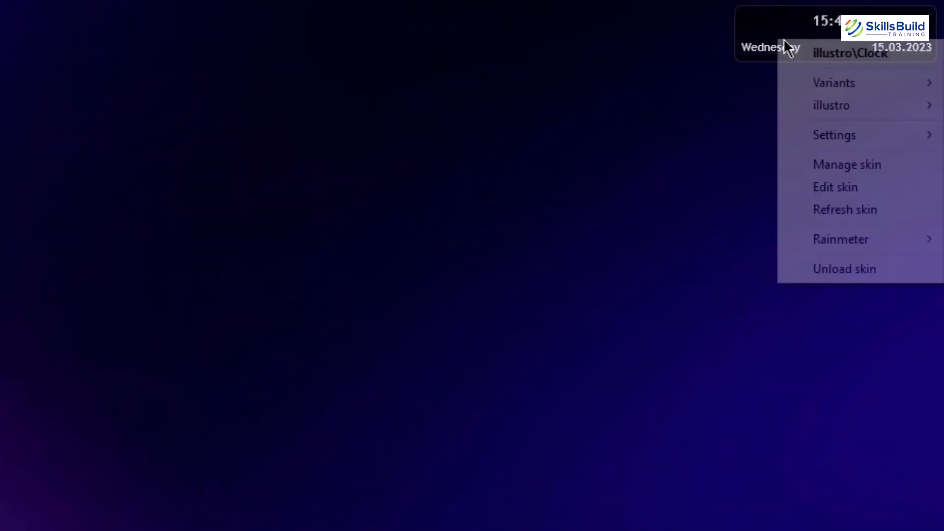
{"action": "left_click", "coordinate": [810, 269]}
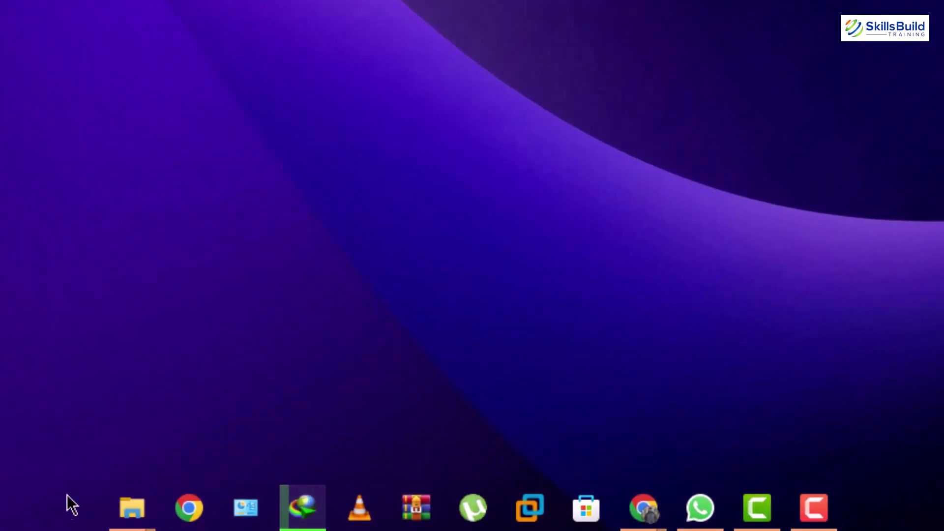
Step: Turn on small taskbar buttons in the Windows taskbar settings
{"action": "right_click", "coordinate": [54, 517]}
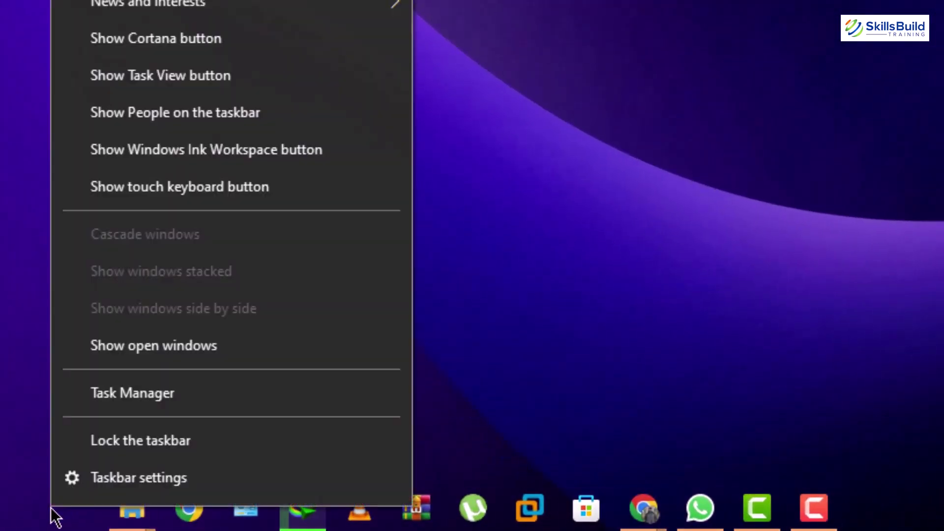
{"action": "left_click", "coordinate": [84, 483]}
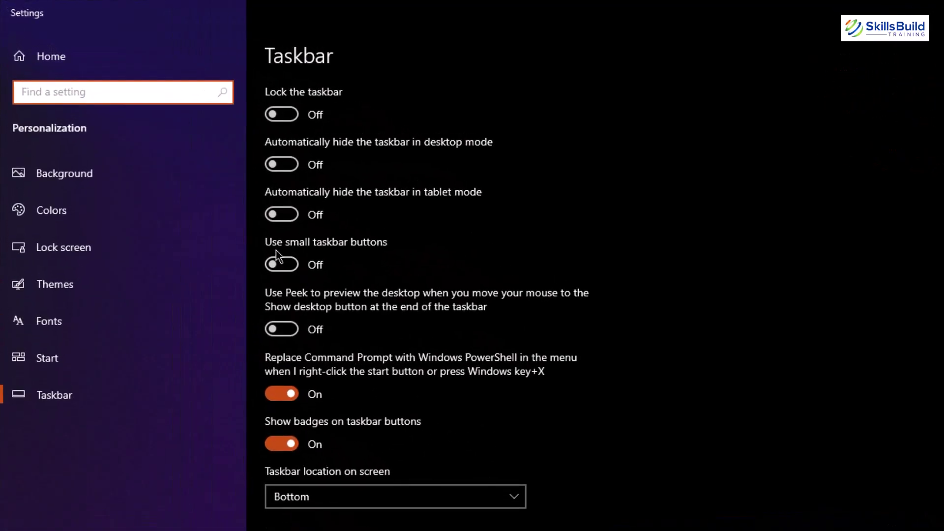
{"action": "left_click", "coordinate": [285, 266]}
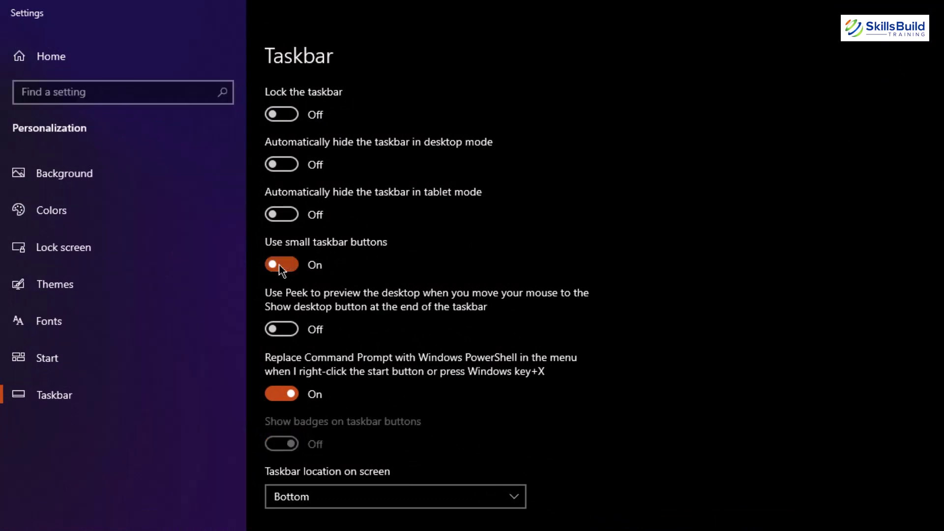
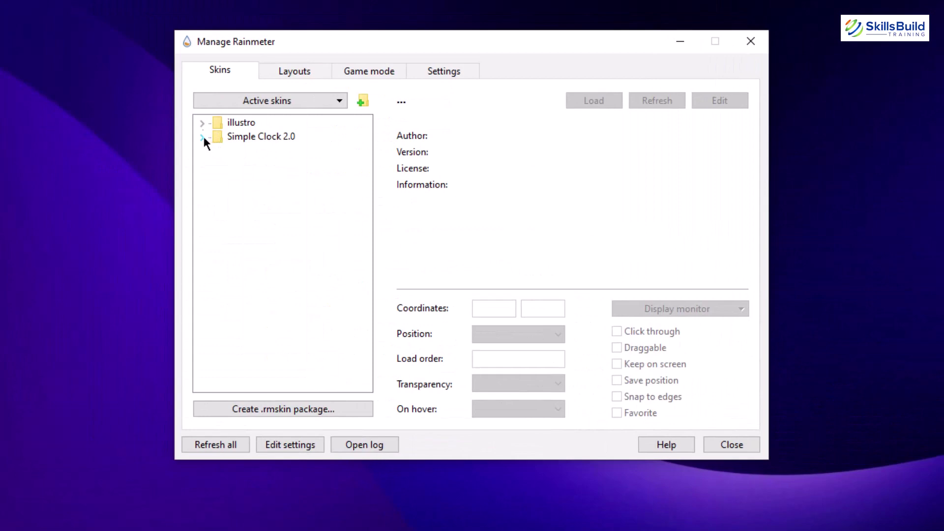
Step: Set the vertical coordinate of the Simple Clock 2.0 Classic Version clock.ini skin to 798, after trying 550 and 650
{"action": "left_click", "coordinate": [203, 137]}
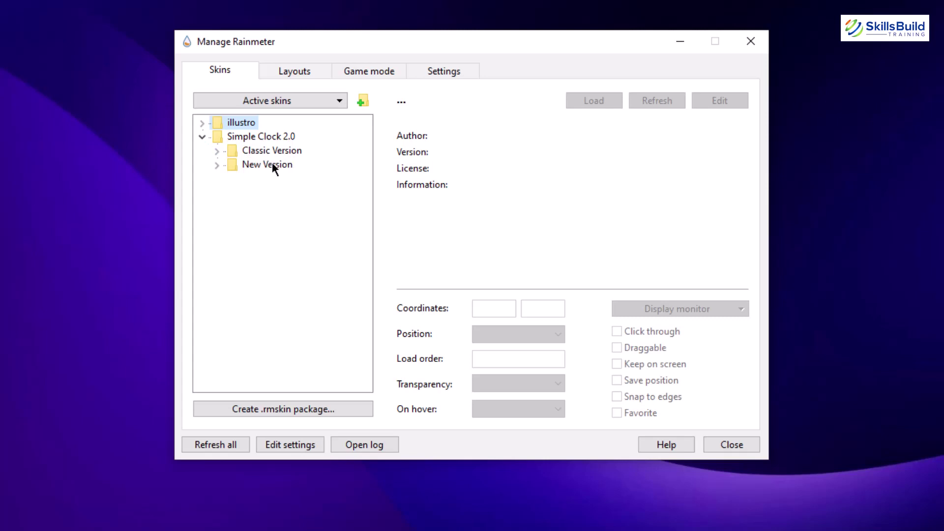
{"action": "left_click", "coordinate": [217, 151]}
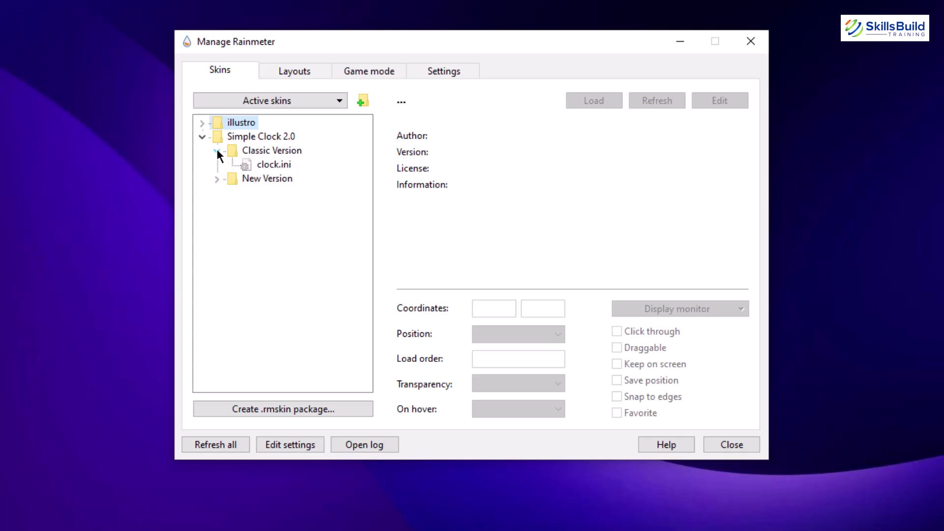
{"action": "left_click", "coordinate": [277, 166]}
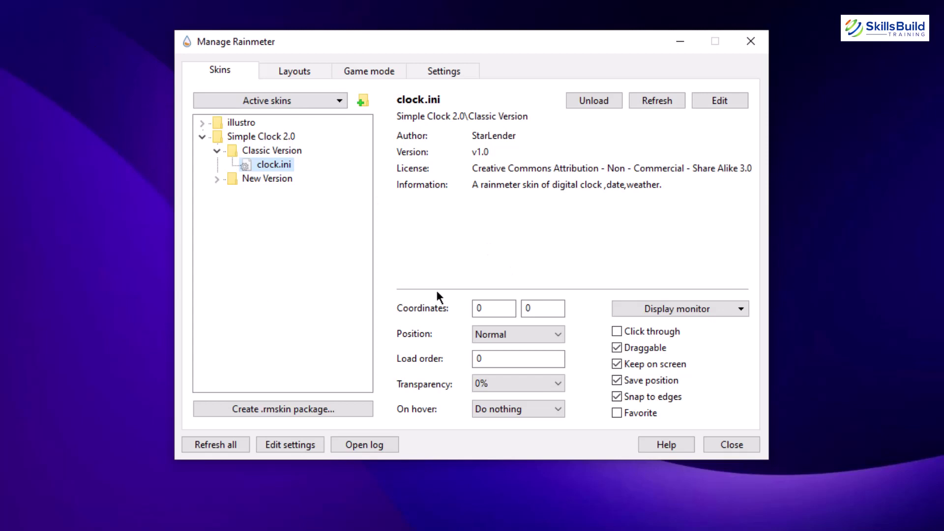
{"action": "left_click", "coordinate": [537, 307]}
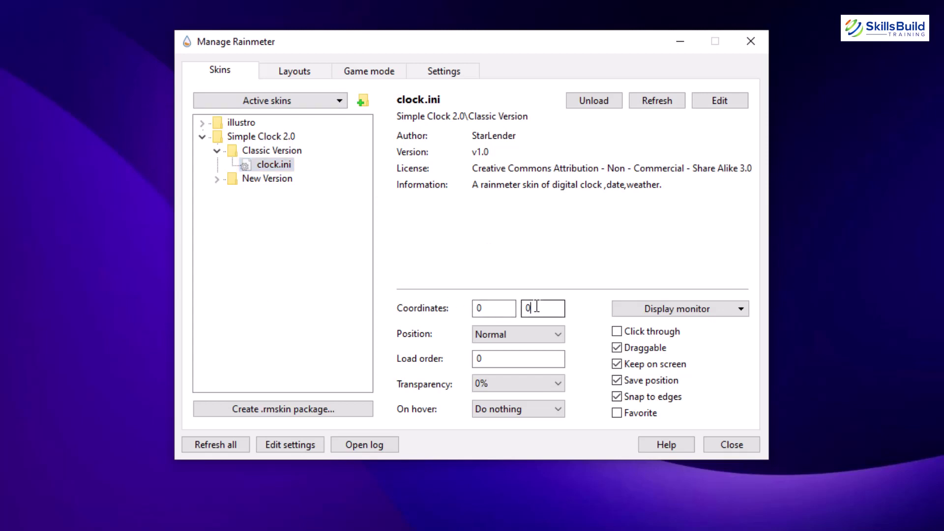
{"action": "left_click_drag", "start_coordinate": [537, 307], "coordinate": [512, 310]}
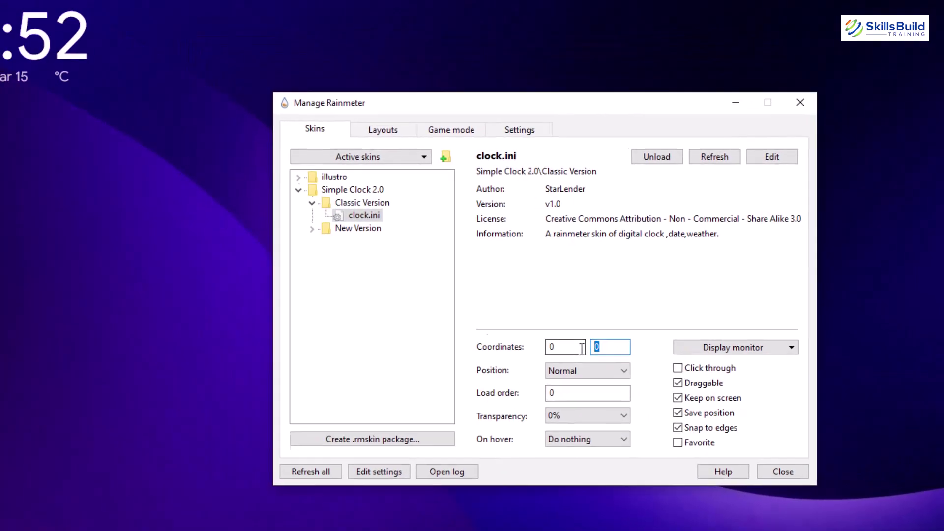
{"action": "type", "text": "550"}
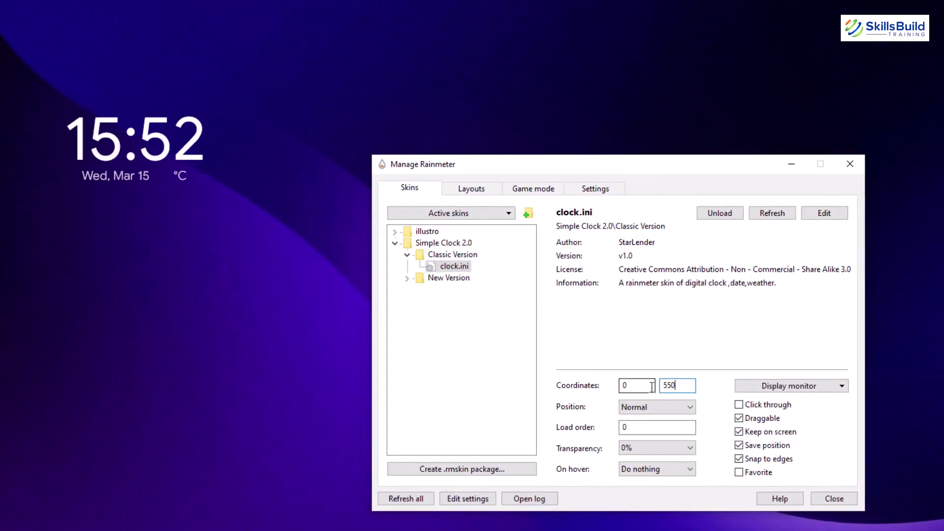
{"action": "left_click_drag", "start_coordinate": [662, 386], "coordinate": [687, 387]}
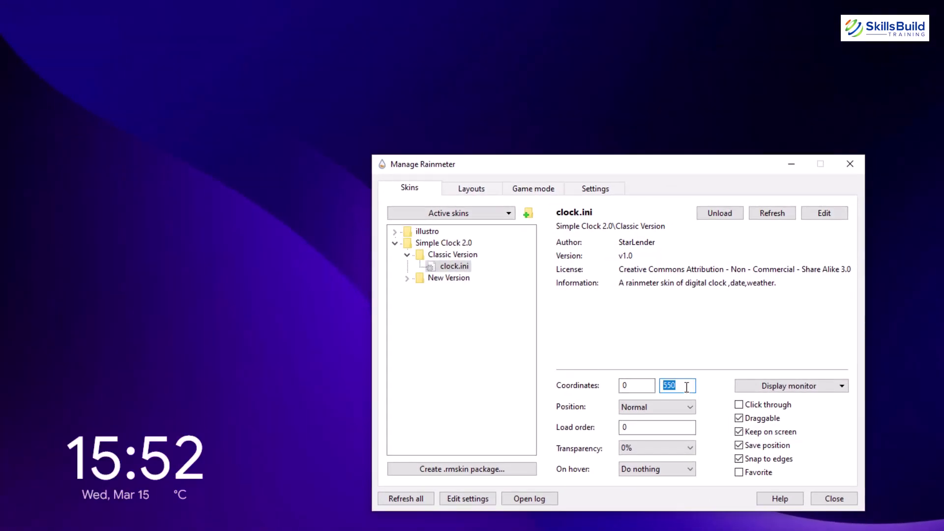
{"action": "type", "text": "650"}
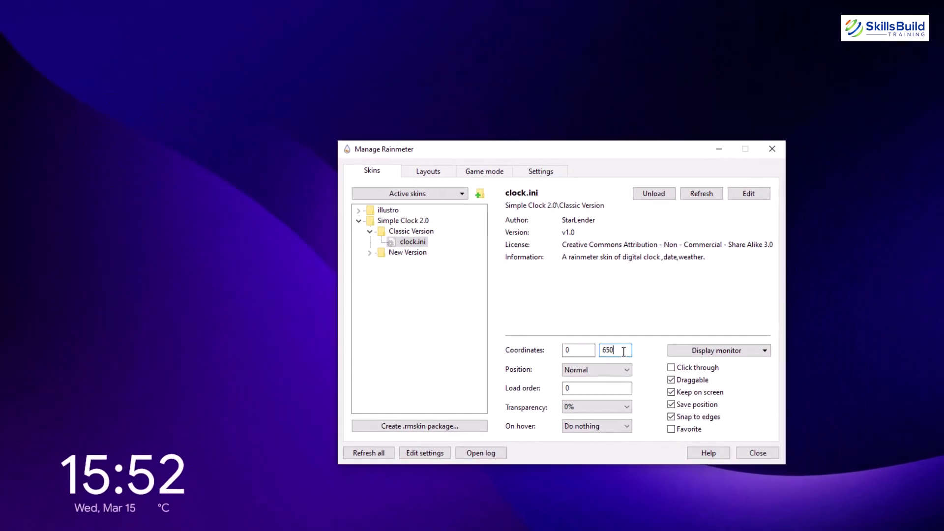
{"action": "double_click", "coordinate": [610, 343]}
{"action": "type", "text": "798"}
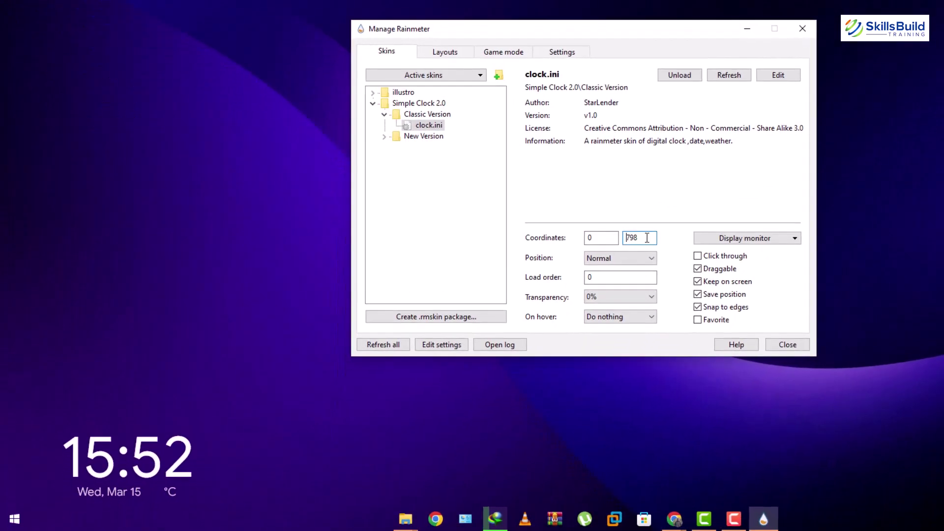
{"action": "double_click", "coordinate": [642, 238]}
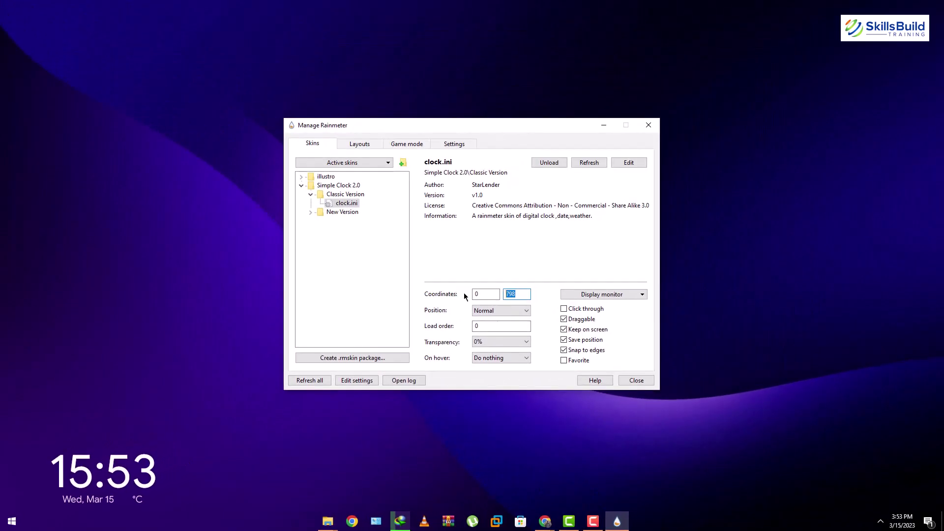
Step: Set the clock skin's horizontal coordinate to 1500, after trying 1000, and close the Rainmeter manager
{"action": "double_click", "coordinate": [480, 294]}
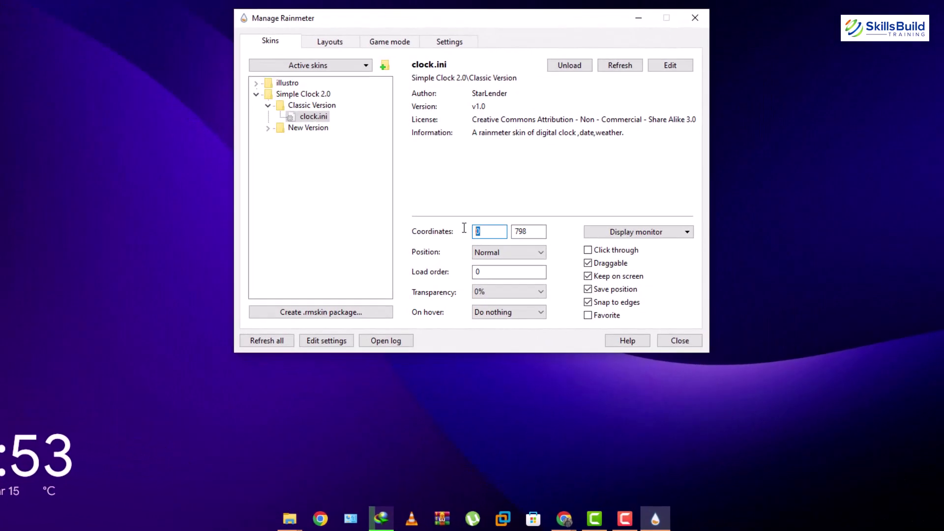
{"action": "type", "text": "1000"}
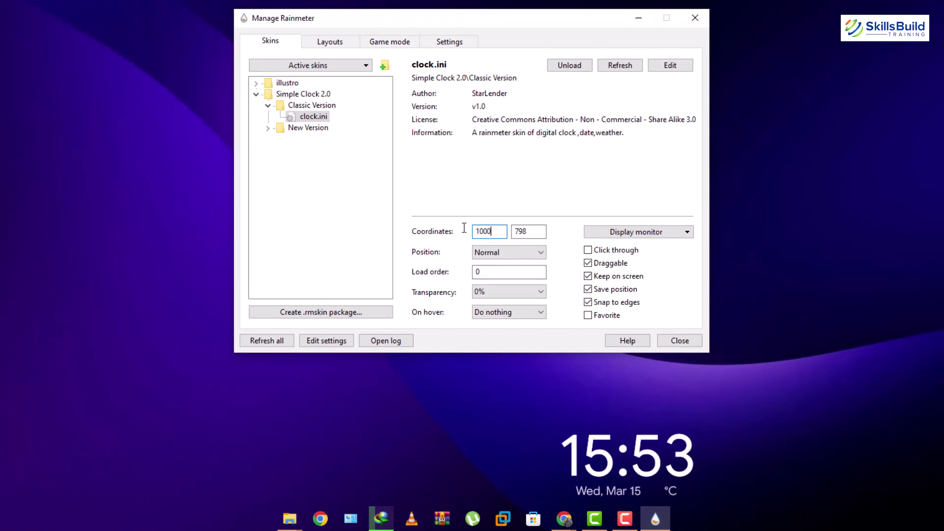
{"action": "key", "text": "BackSpace"}
{"action": "key", "text": "BackSpace"}
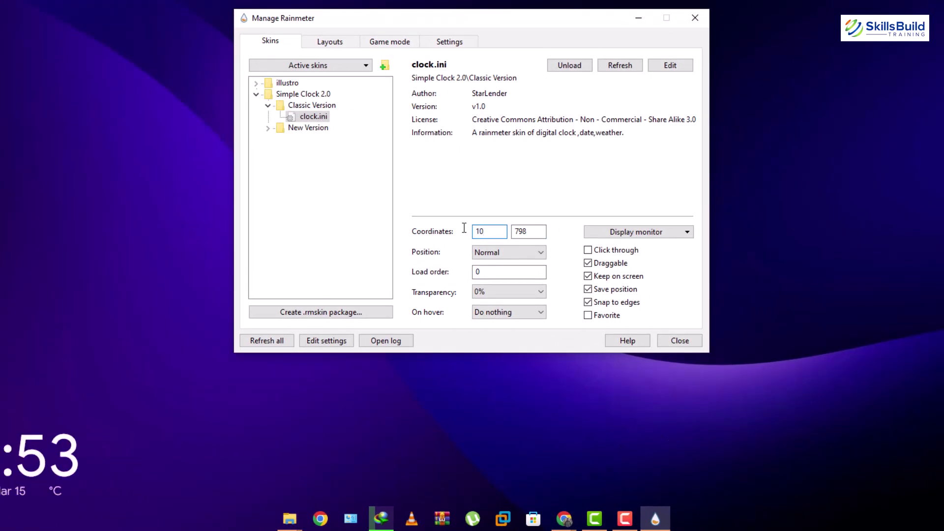
{"action": "key", "text": "BackSpace"}
{"action": "type", "text": "500"}
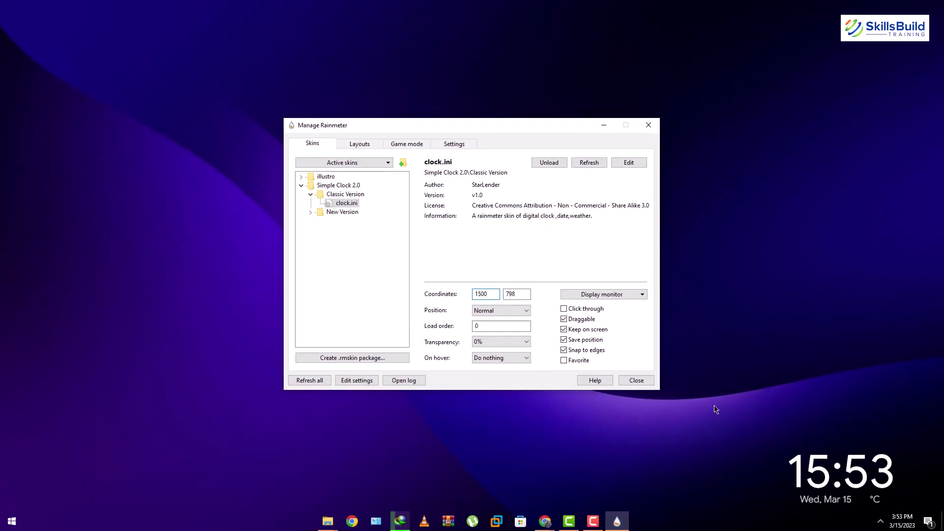
{"action": "left_click", "coordinate": [648, 124]}
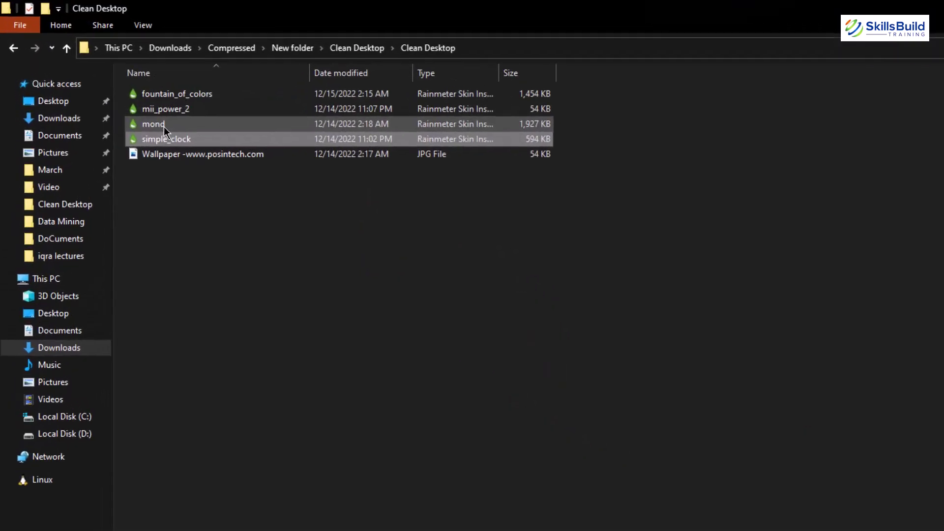
Step: Install the mond skin package with its included layout and close the skin's own settings panel
{"action": "left_click", "coordinate": [164, 127]}
{"action": "right_click", "coordinate": [166, 127]}
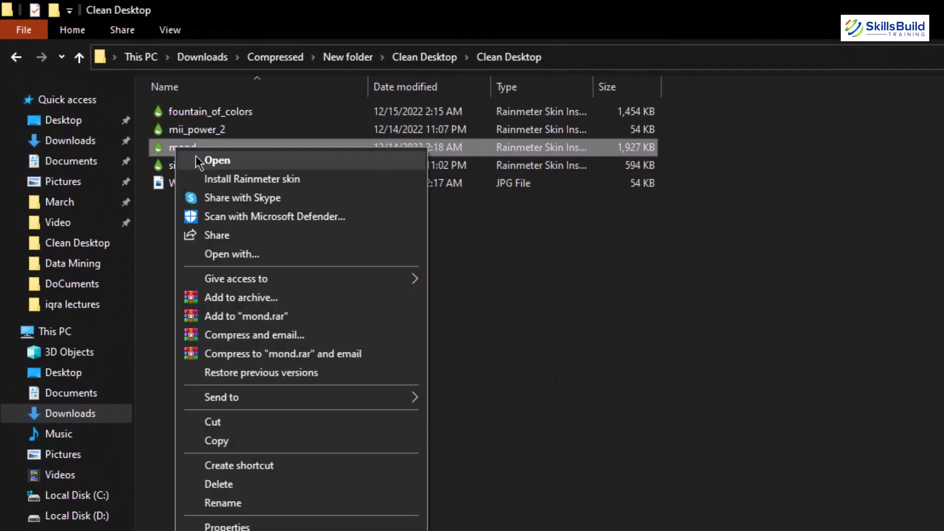
{"action": "left_click", "coordinate": [199, 160]}
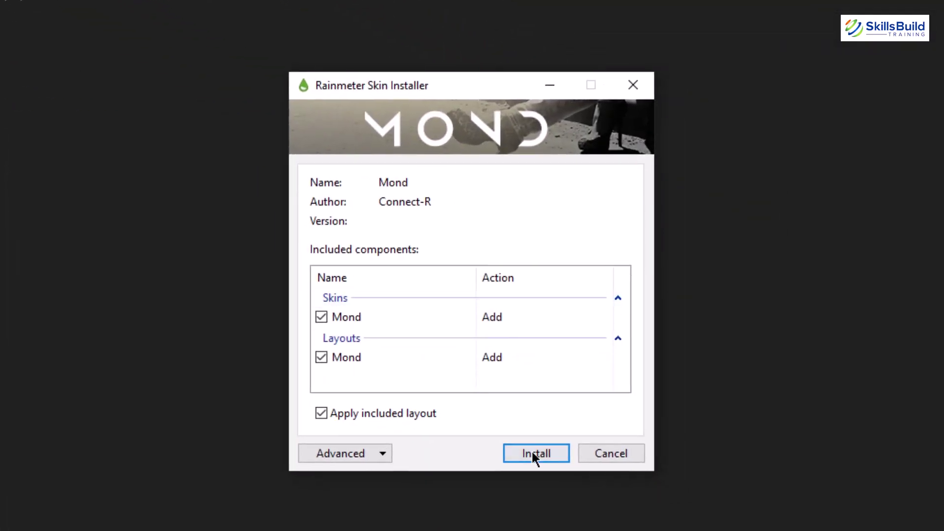
{"action": "left_click", "coordinate": [533, 453]}
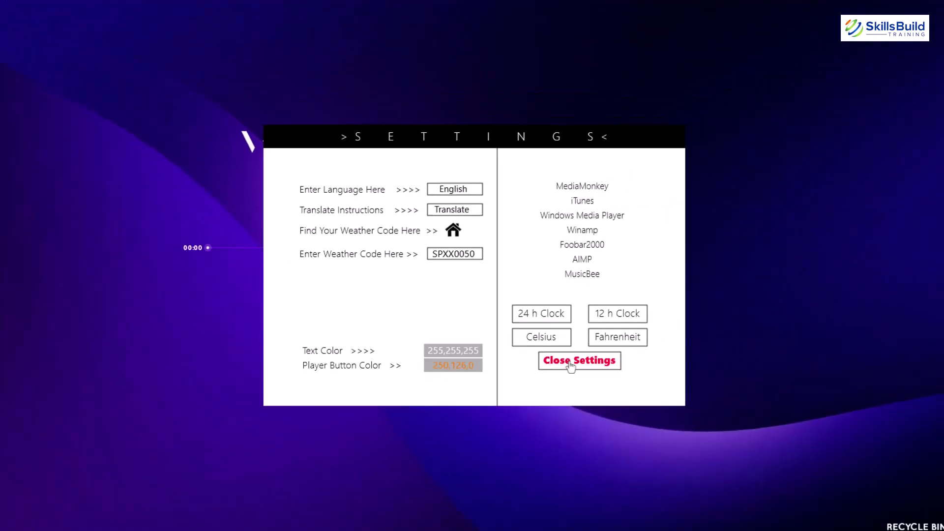
{"action": "left_click", "coordinate": [640, 432]}
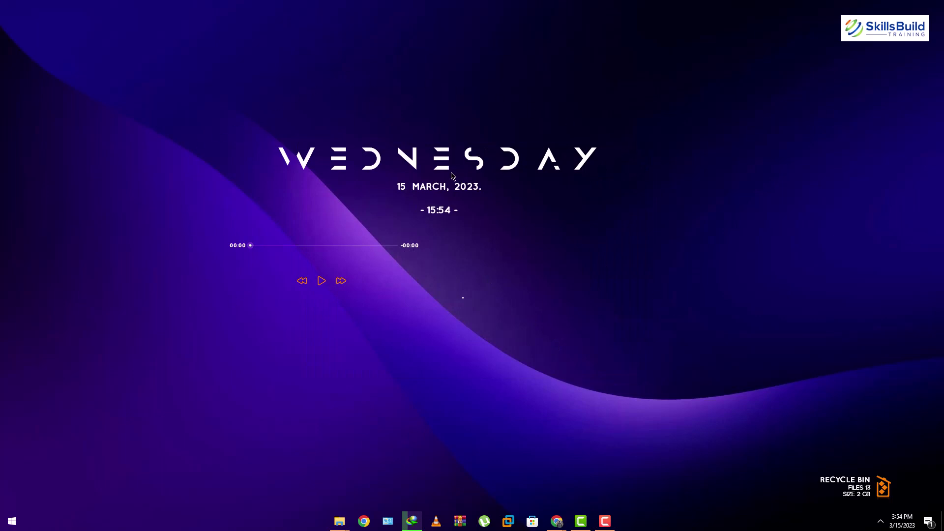
Step: Unload the Mond clock, music player and Recycle Bin skins from the desktop
{"action": "right_click", "coordinate": [440, 165]}
{"action": "left_click", "coordinate": [467, 277]}
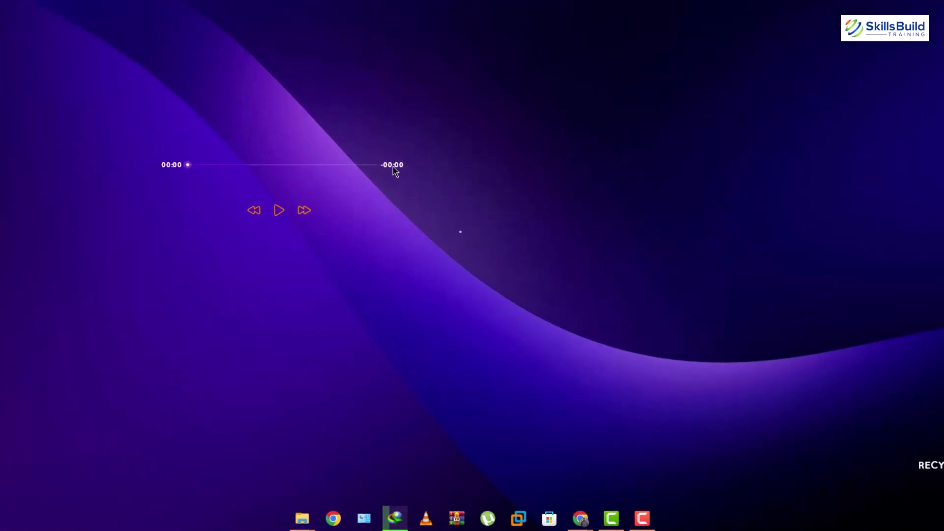
{"action": "right_click", "coordinate": [394, 169]}
{"action": "left_click", "coordinate": [433, 306]}
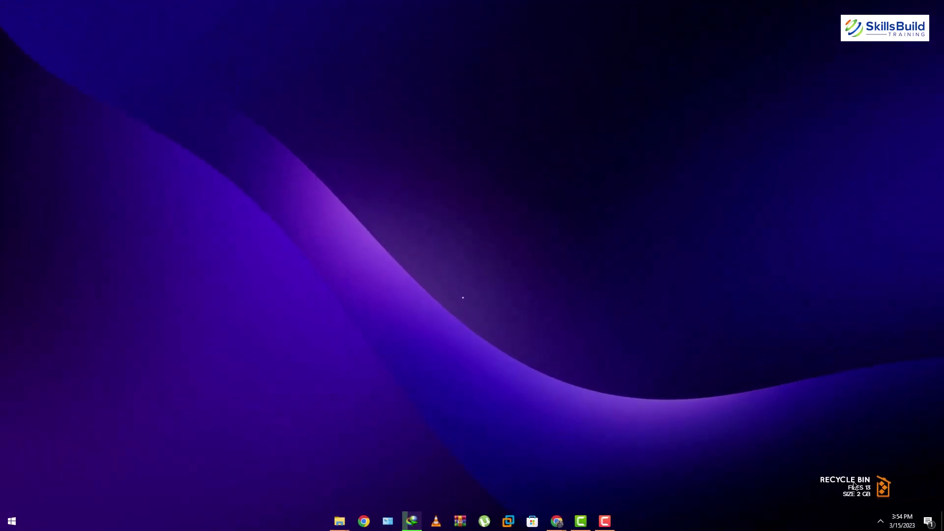
{"action": "right_click", "coordinate": [855, 485]}
{"action": "left_click", "coordinate": [880, 474]}
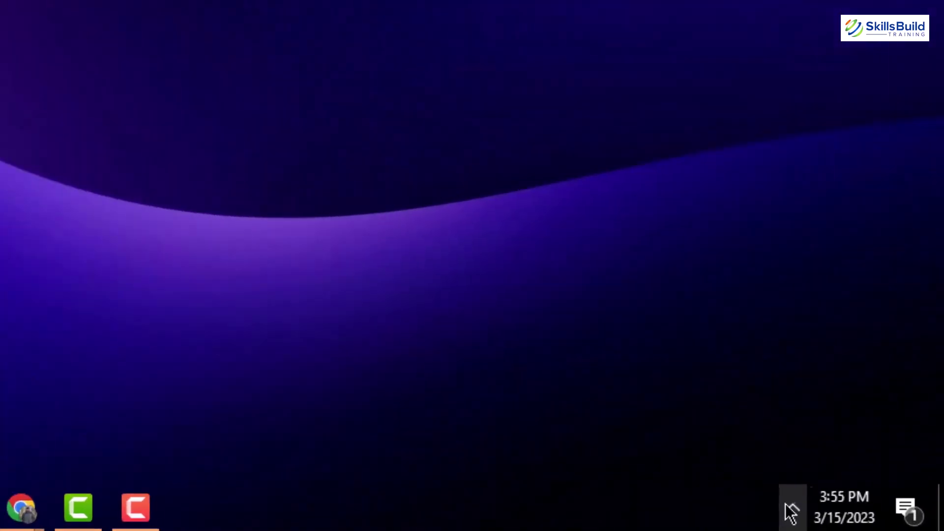
Step: Open the Mond skin's Clock.ini file for editing from the Rainmeter manager
{"action": "left_click", "coordinate": [881, 521]}
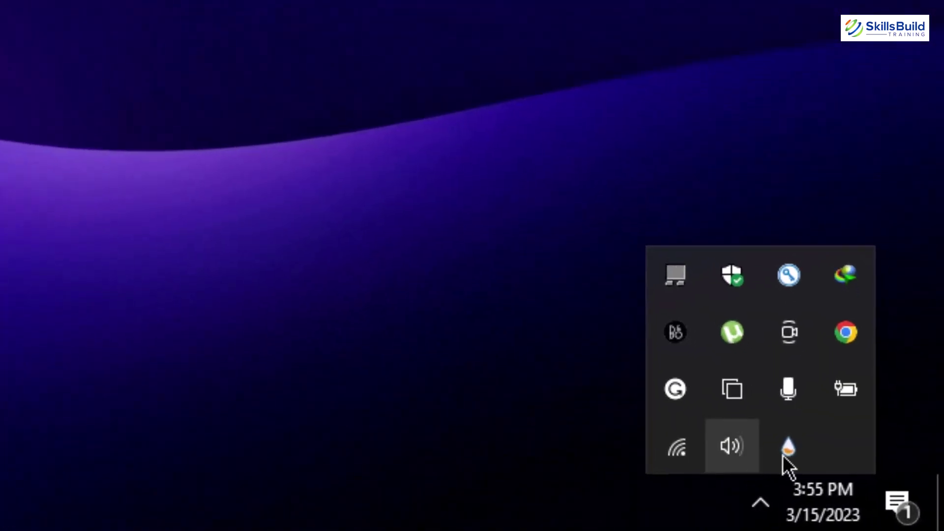
{"action": "left_click", "coordinate": [789, 447]}
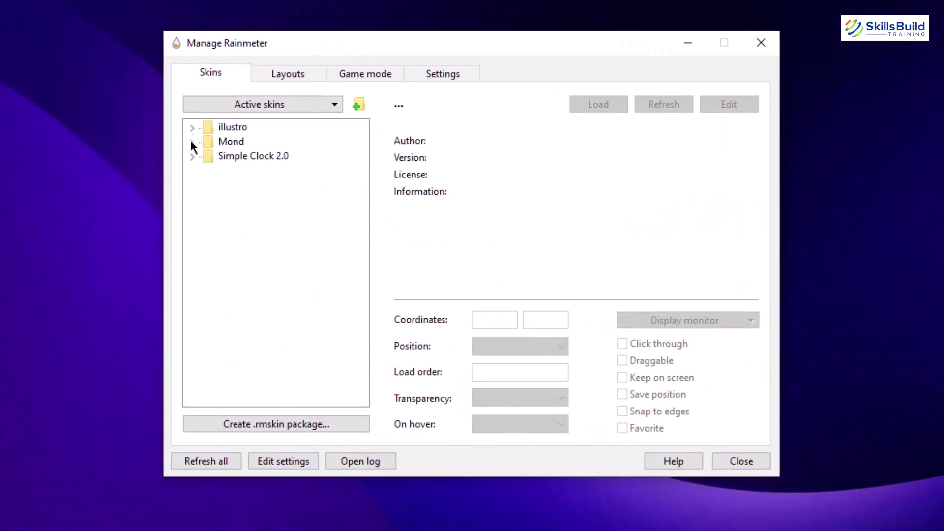
{"action": "left_click", "coordinate": [192, 142]}
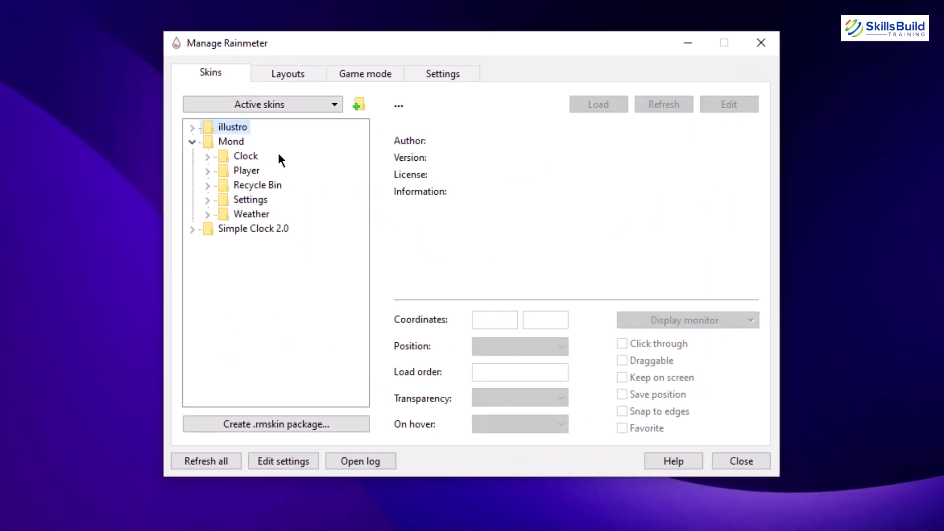
{"action": "left_click", "coordinate": [207, 156]}
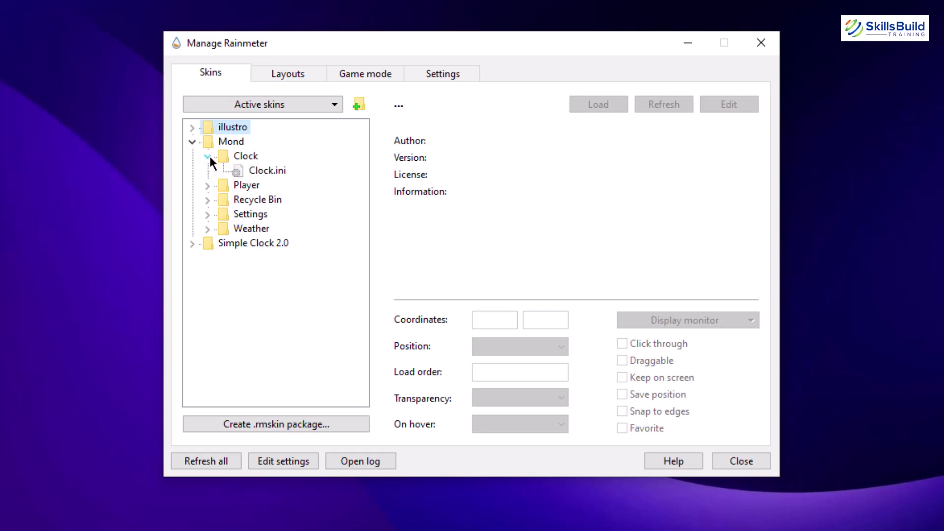
{"action": "left_click", "coordinate": [253, 170]}
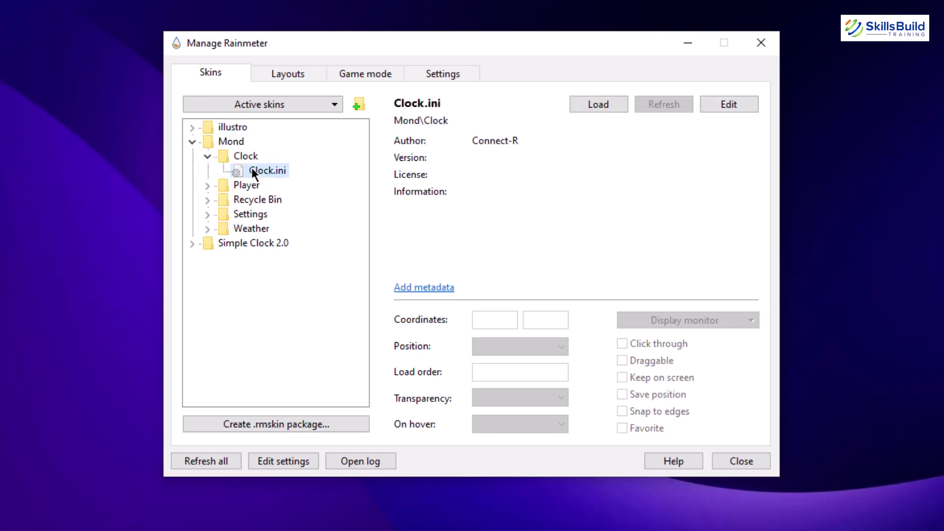
{"action": "right_click", "coordinate": [252, 170]}
{"action": "left_click", "coordinate": [269, 210]}
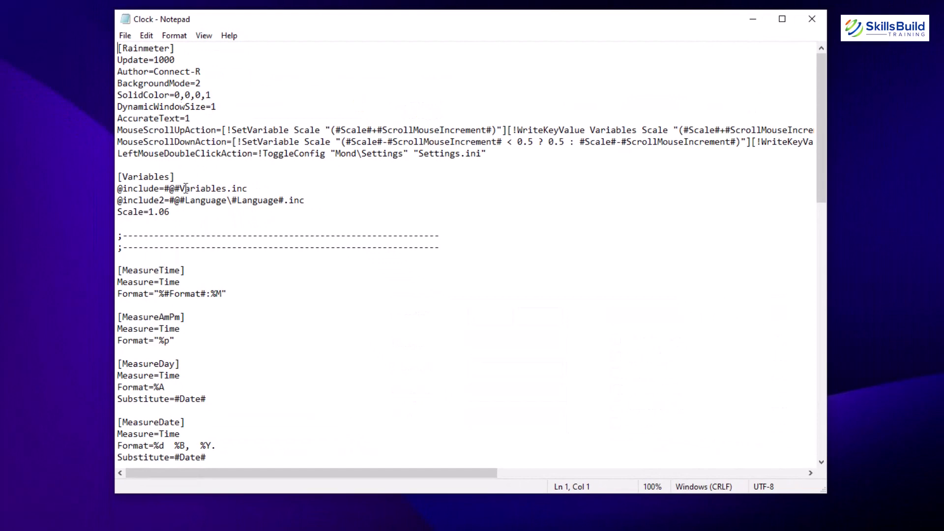
Step: Delete the [Meter24hClock] and [Meter12hClock] sections from the Mond clock's configuration file
{"action": "scroll", "coordinate": [166, 204], "scroll_direction": "down", "scroll_amount": 8}
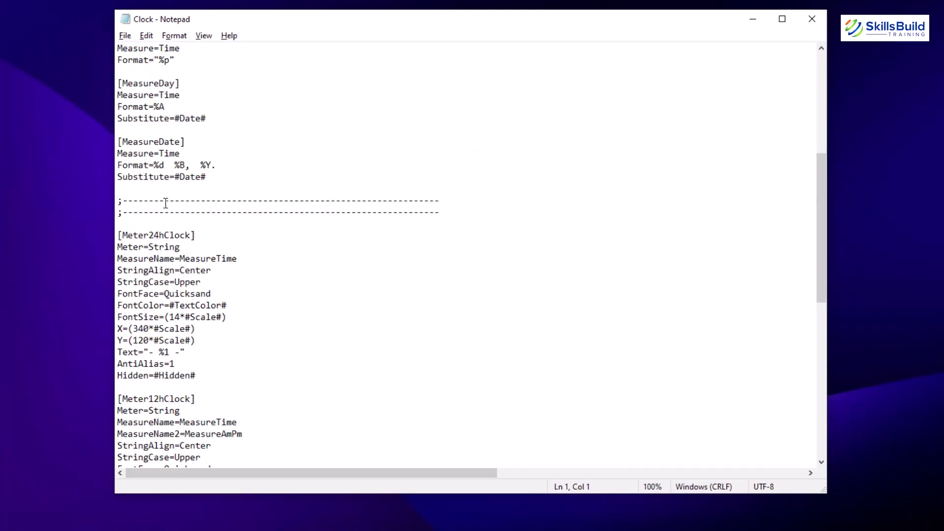
{"action": "left_click_drag", "start_coordinate": [203, 380], "coordinate": [114, 230]}
{"action": "key", "text": "Delete"}
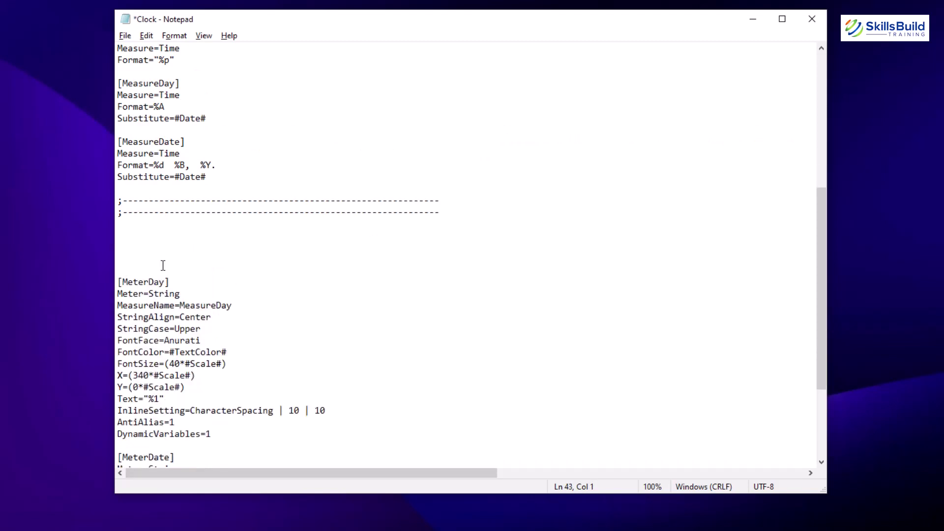
Step: Delete the [MeterDate] section at the end of the Clock file, then save and close the file
{"action": "scroll", "coordinate": [163, 268], "scroll_direction": "down", "scroll_amount": 4}
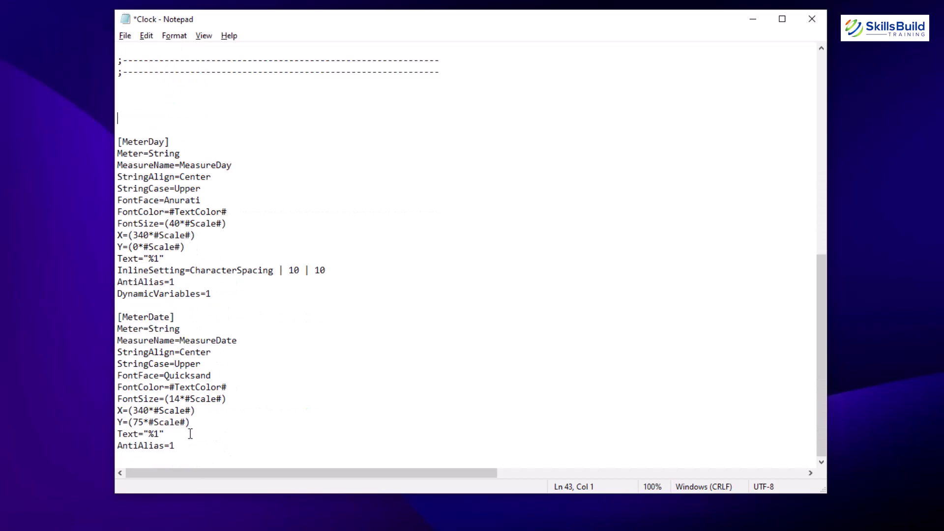
{"action": "left_click_drag", "start_coordinate": [186, 446], "coordinate": [108, 316]}
{"action": "key", "text": "Delete"}
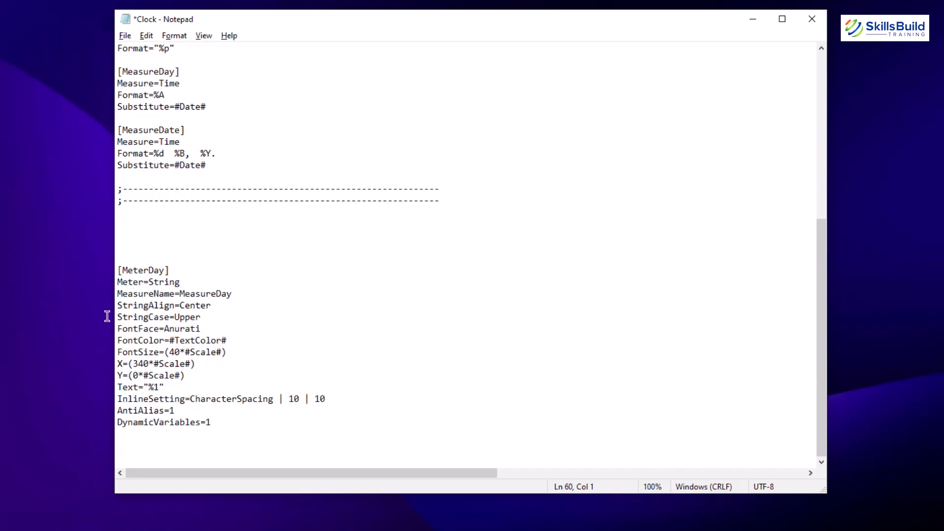
{"action": "key", "text": "ctrl+s"}
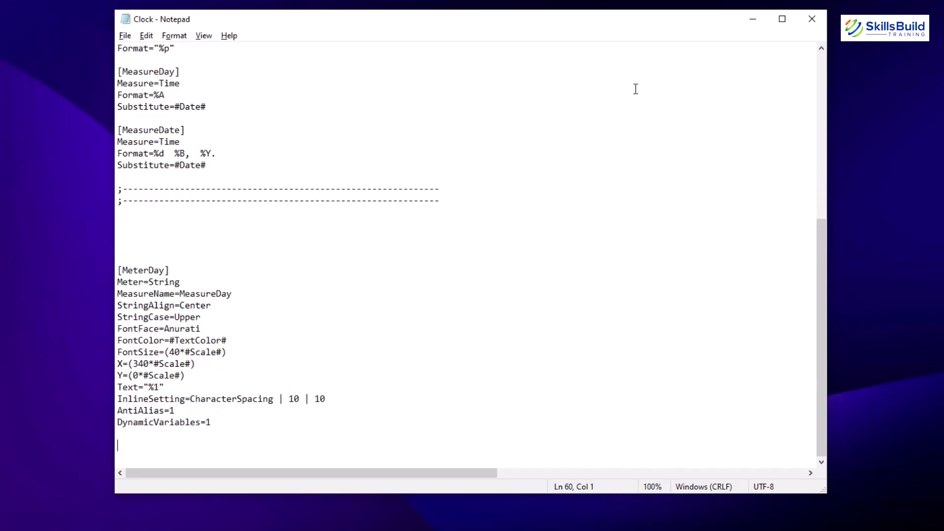
{"action": "left_click", "coordinate": [817, 25]}
Step: Load the Mond Settings.ini skin to bring up its settings panel
{"action": "left_click", "coordinate": [208, 218]}
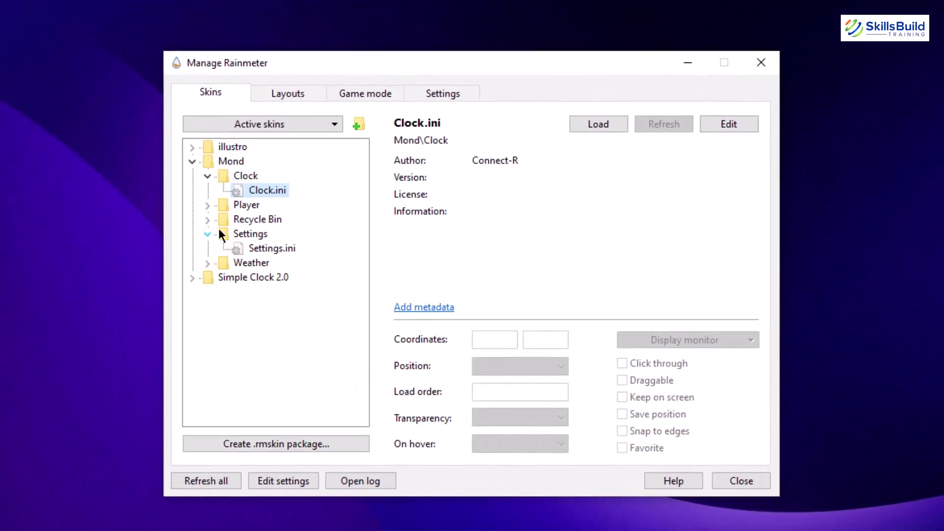
{"action": "double_click", "coordinate": [273, 248]}
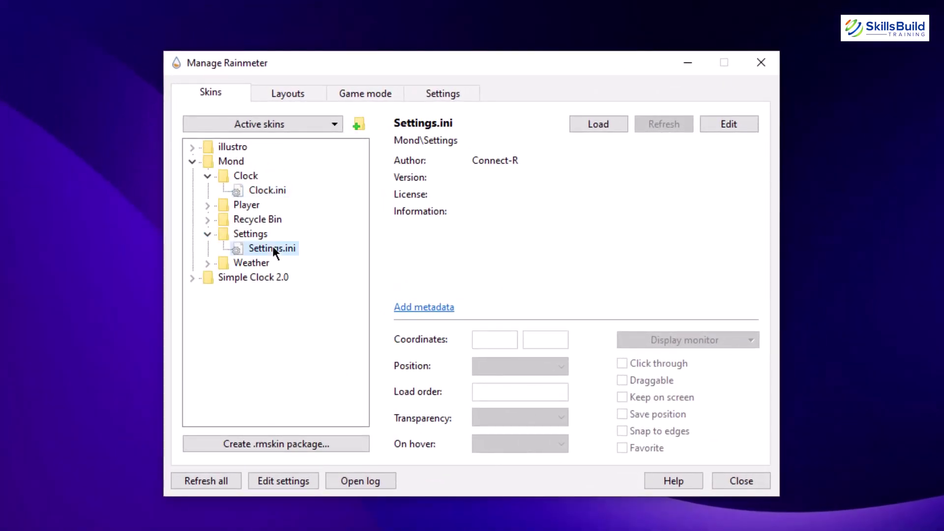
{"action": "right_click", "coordinate": [274, 247]}
{"action": "key", "text": "Escape"}
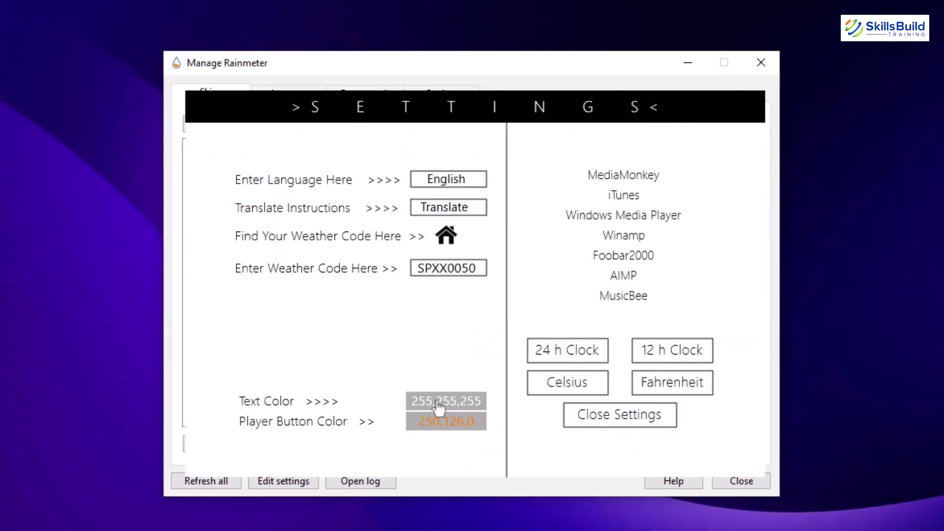
Step: Set the Mond text color to RGB 160,40,230 and close the Rainmeter manager and the skin's settings panel
{"action": "left_click", "coordinate": [449, 408]}
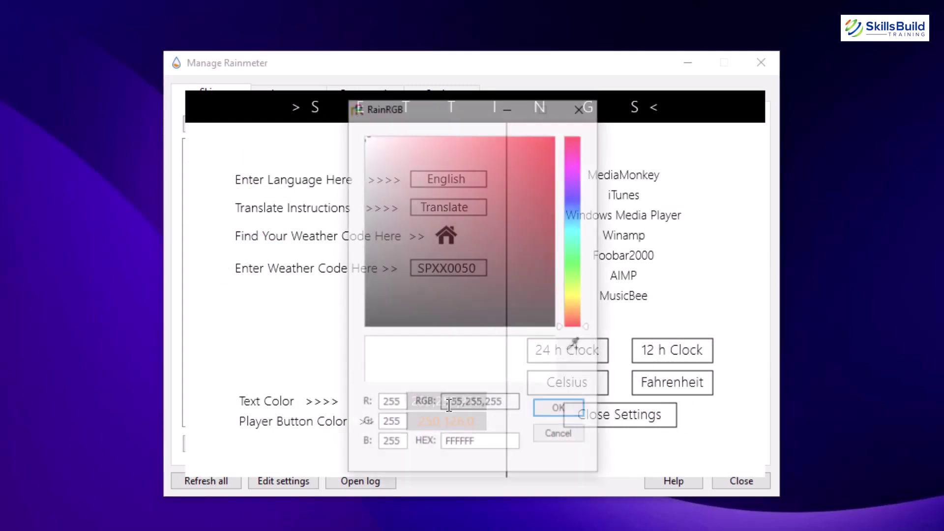
{"action": "double_click", "coordinate": [396, 404]}
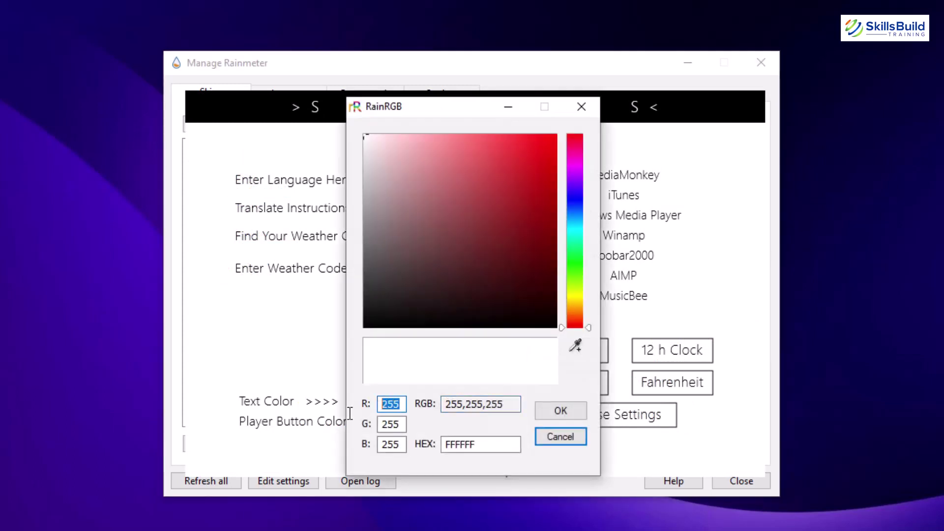
{"action": "type", "text": "160"}
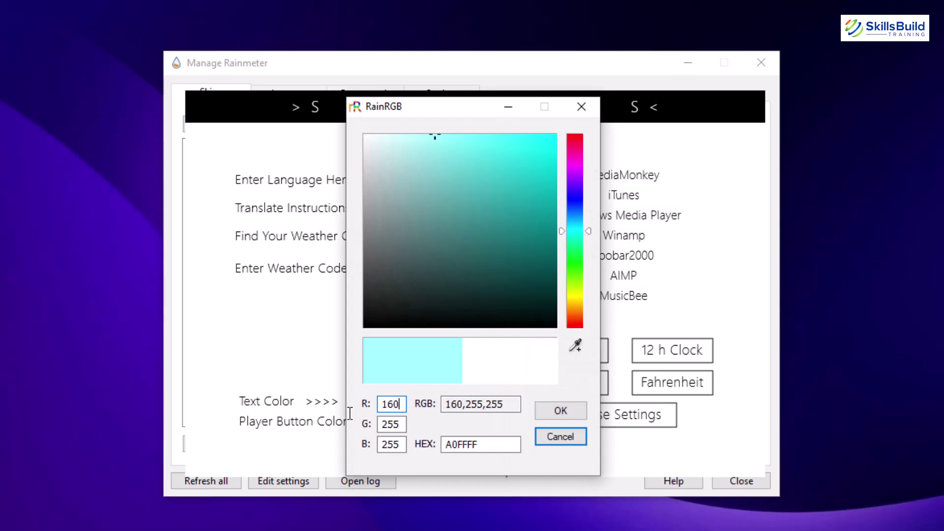
{"action": "double_click", "coordinate": [388, 425]}
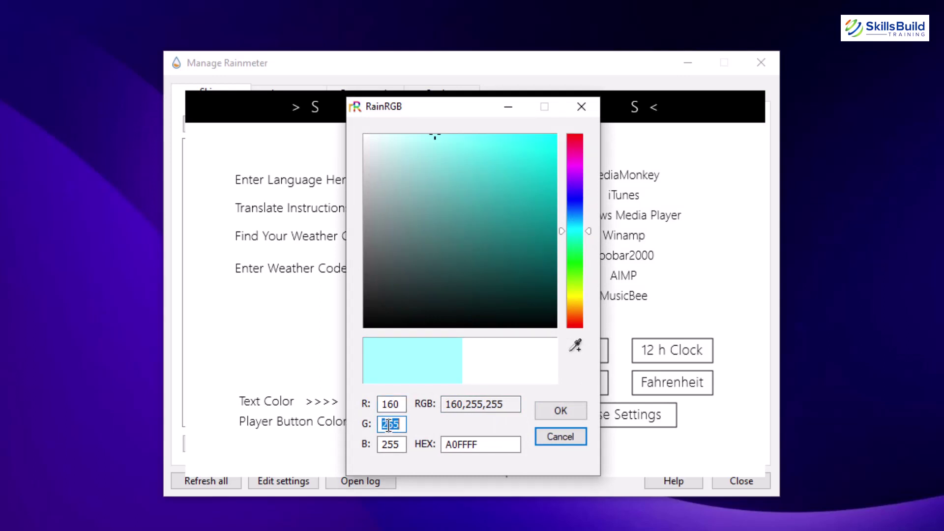
{"action": "type", "text": "40"}
{"action": "double_click", "coordinate": [395, 443]}
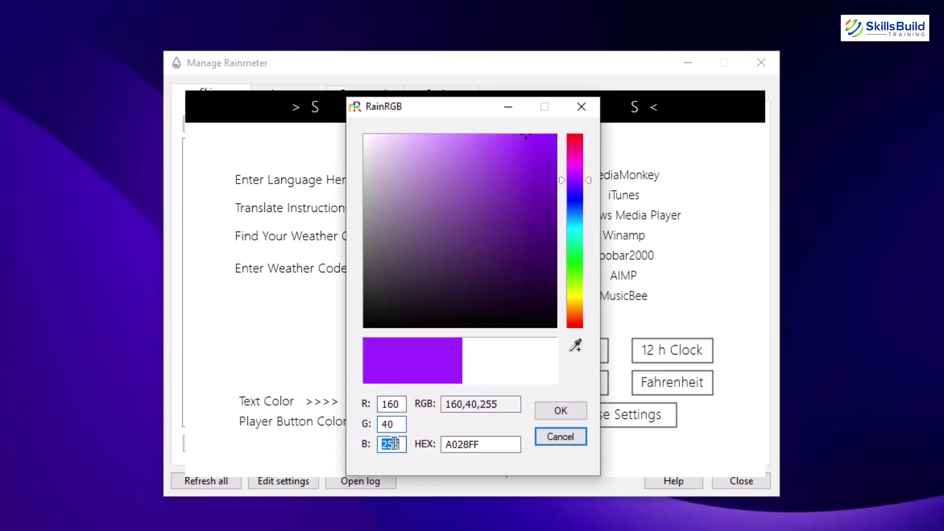
{"action": "type", "text": "230"}
{"action": "key", "text": "Return"}
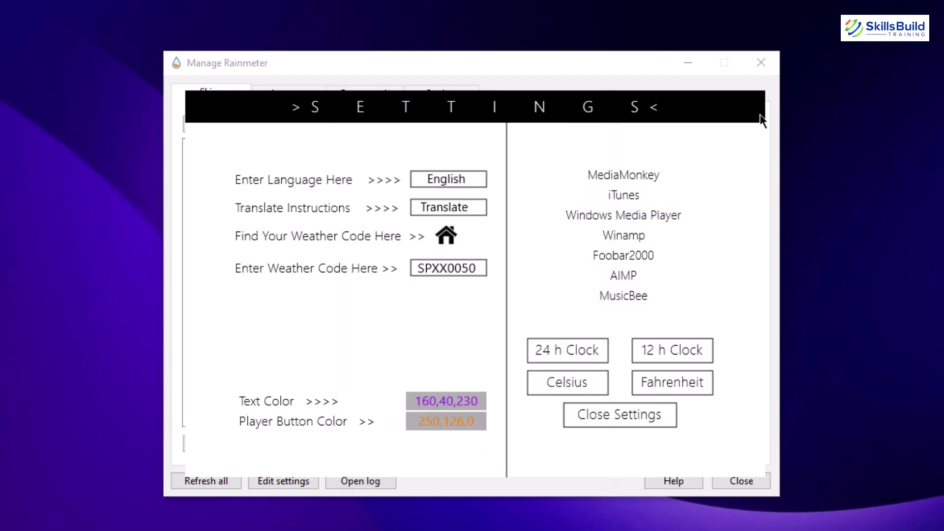
{"action": "left_click", "coordinate": [761, 64]}
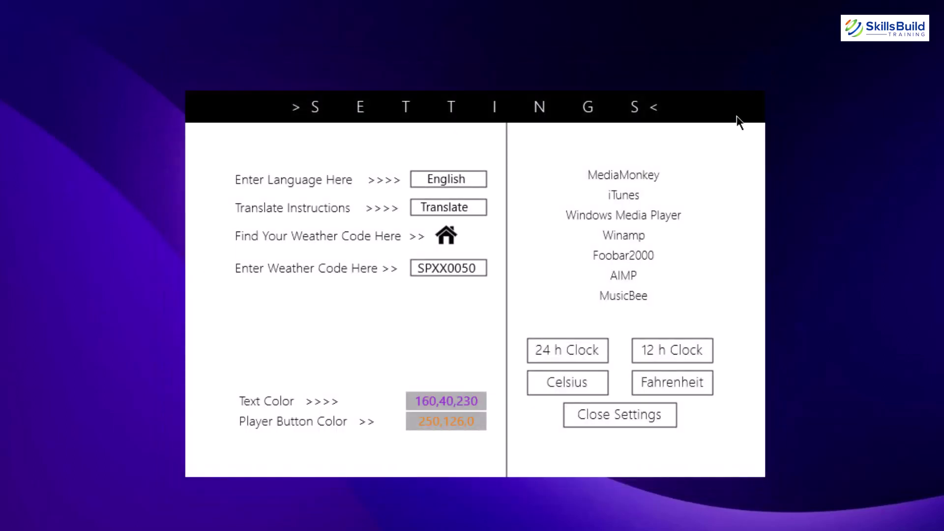
{"action": "left_click", "coordinate": [571, 414]}
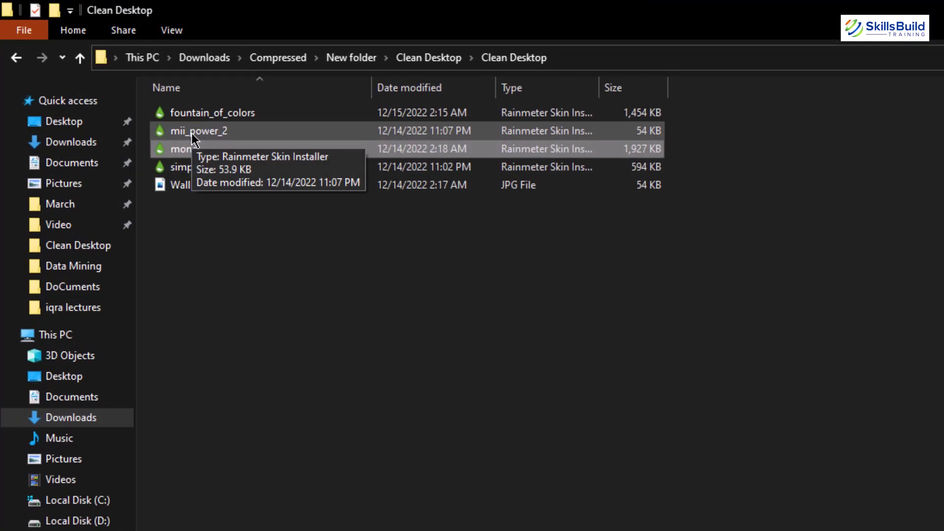
Step: Install the mii_power_2 skin package from the Clean Desktop folder
{"action": "left_click", "coordinate": [191, 132]}
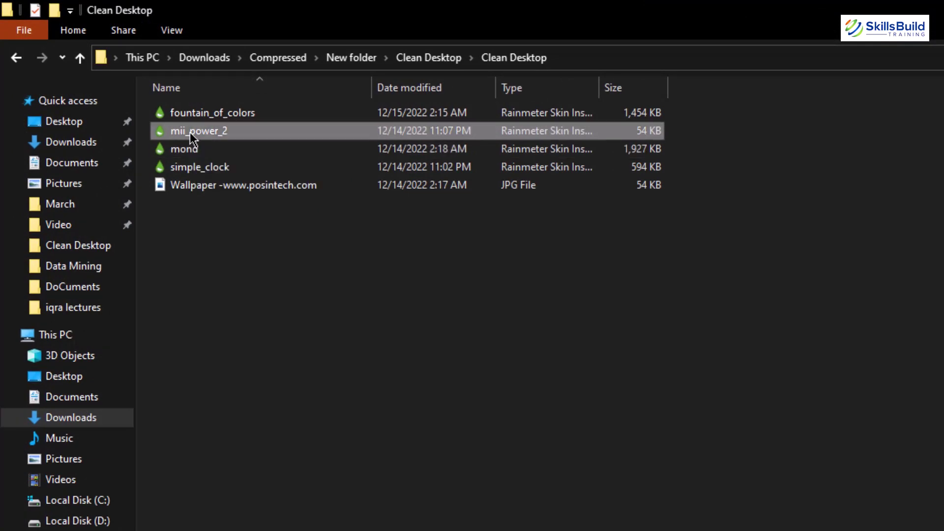
{"action": "right_click", "coordinate": [191, 133]}
{"action": "left_click", "coordinate": [211, 145]}
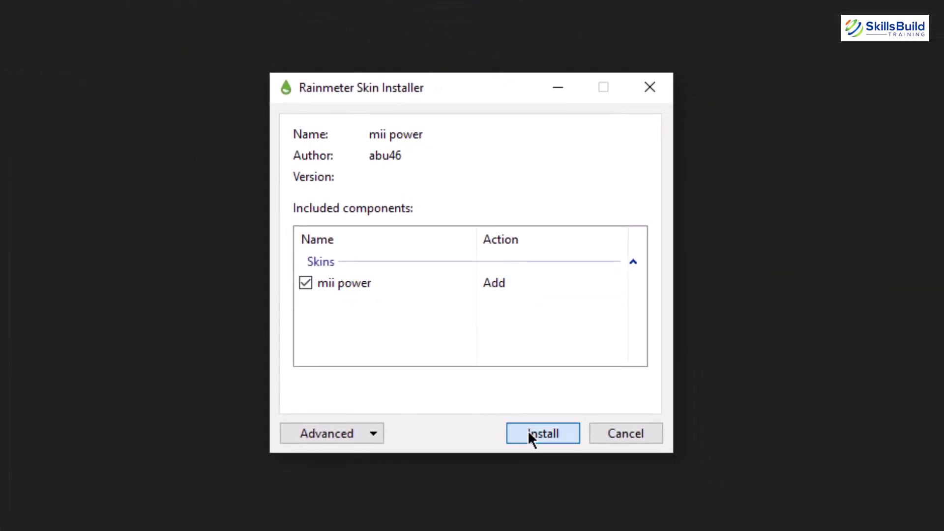
{"action": "left_click", "coordinate": [748, 525]}
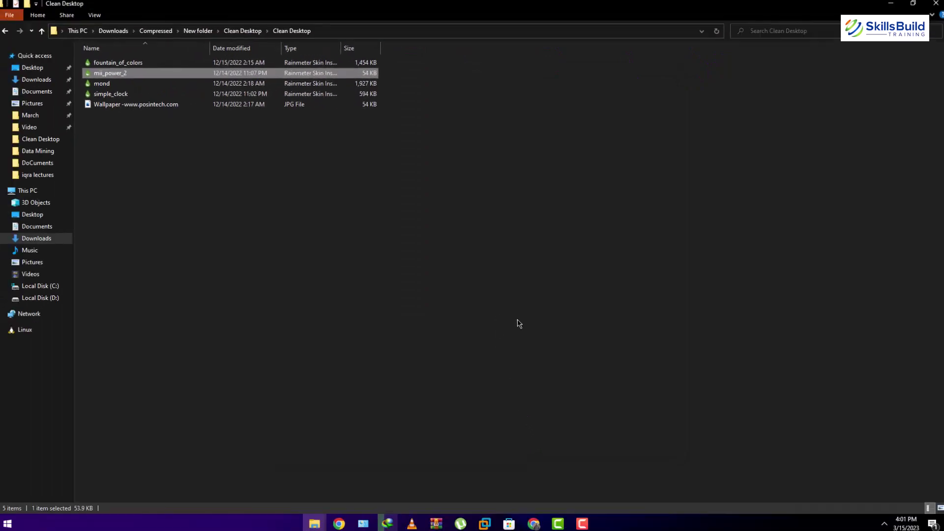
Step: Load the W.ini variant of the mii power skin's power folder from the Rainmeter manager and show the desktop
{"action": "left_click", "coordinate": [848, 517]}
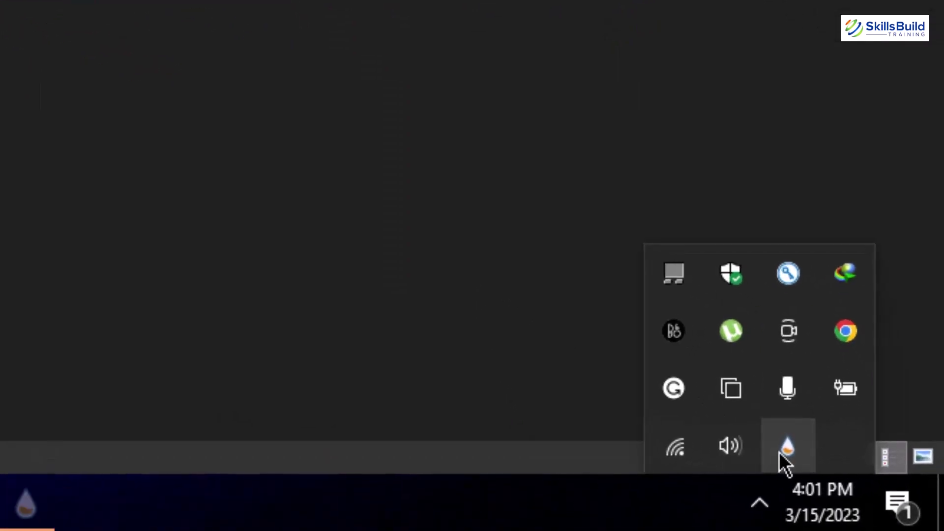
{"action": "left_click", "coordinate": [861, 487]}
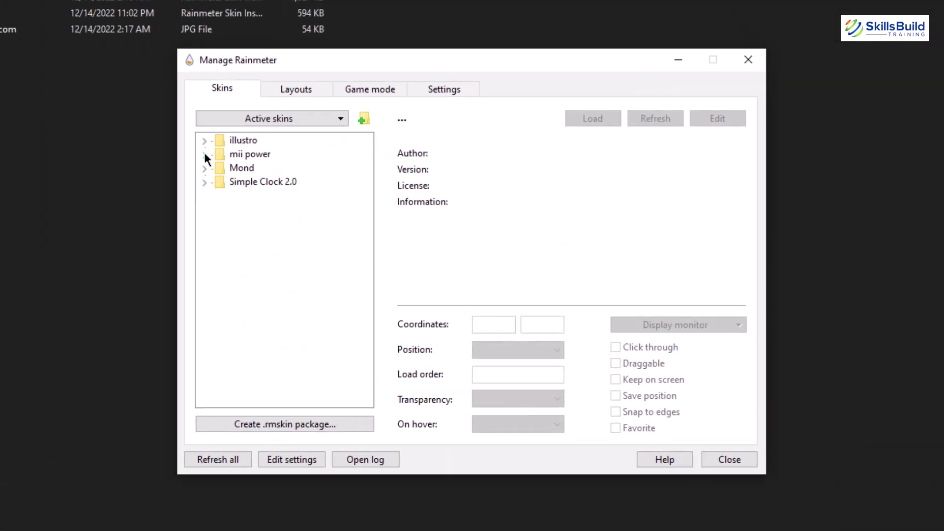
{"action": "left_click", "coordinate": [205, 155]}
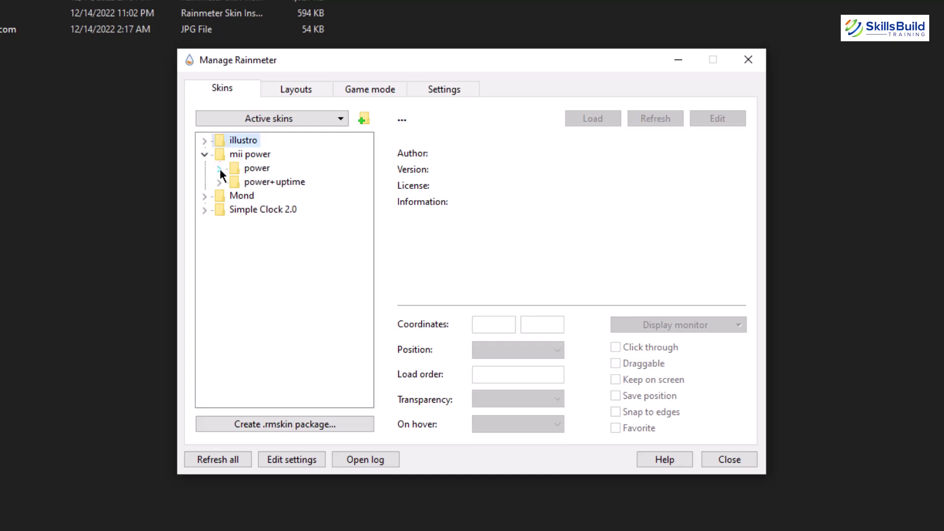
{"action": "left_click", "coordinate": [220, 169]}
{"action": "left_click", "coordinate": [273, 194]}
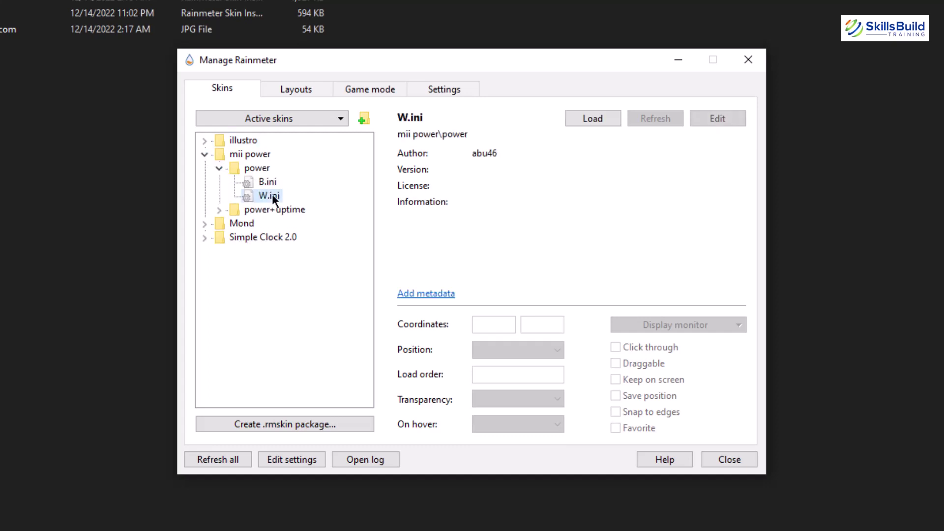
{"action": "right_click", "coordinate": [267, 196]}
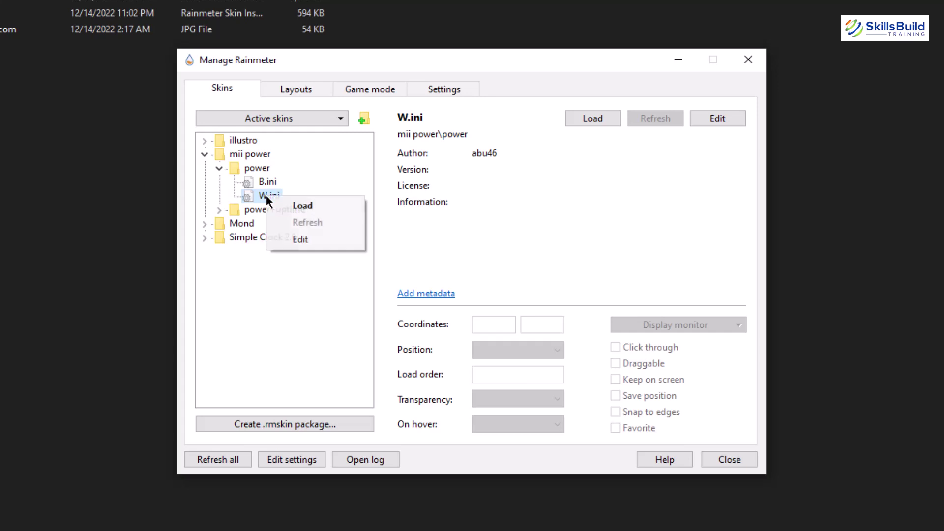
{"action": "left_click", "coordinate": [283, 206]}
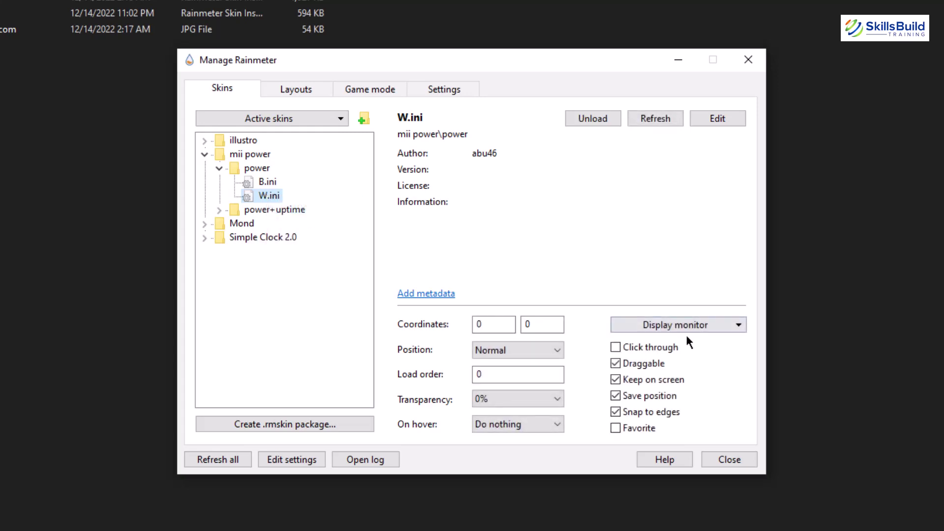
{"action": "key", "text": "super+d"}
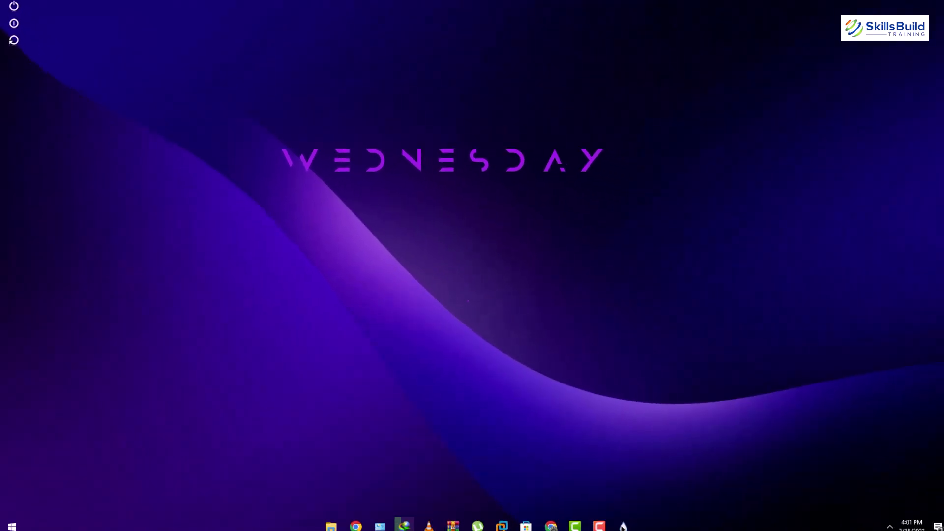
Step: Set the vertical coordinate of the mii power W.ini skin to 850 in the Rainmeter manager
{"action": "left_click", "coordinate": [615, 521]}
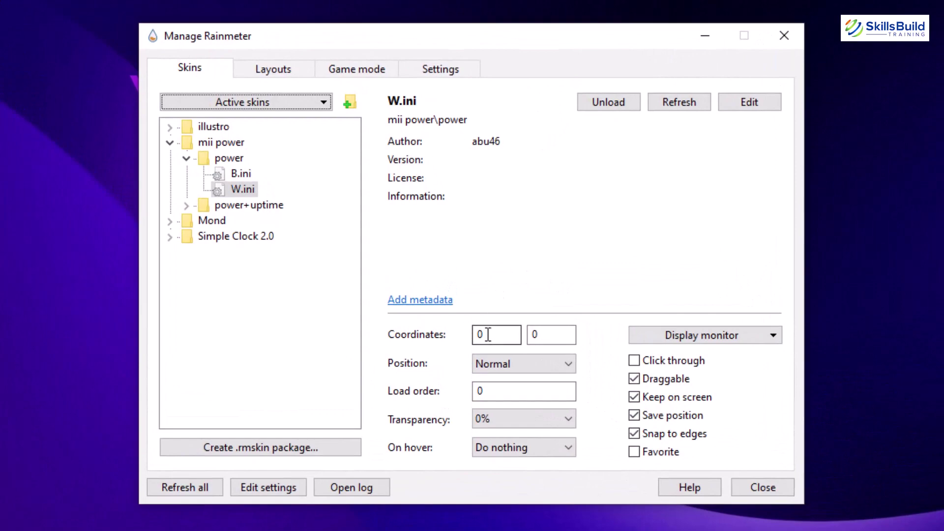
{"action": "key", "text": "Tab"}
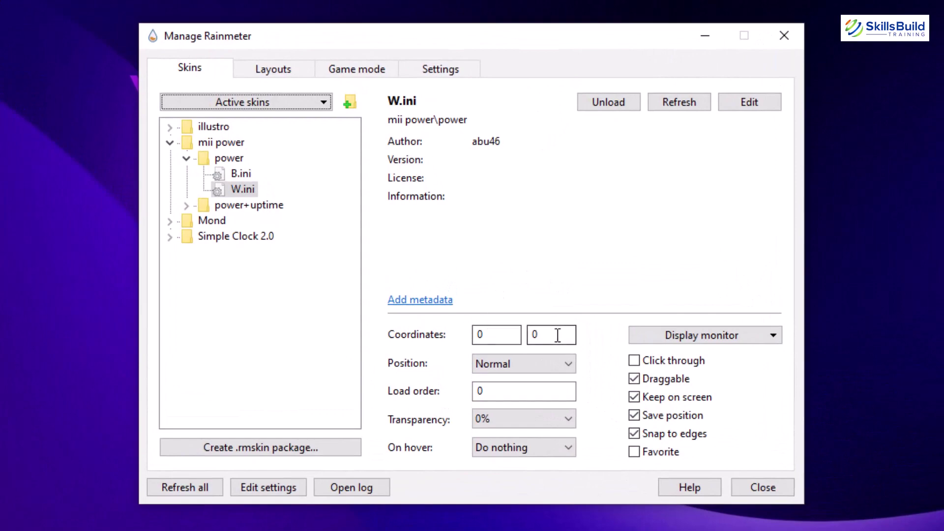
{"action": "type", "text": "850"}
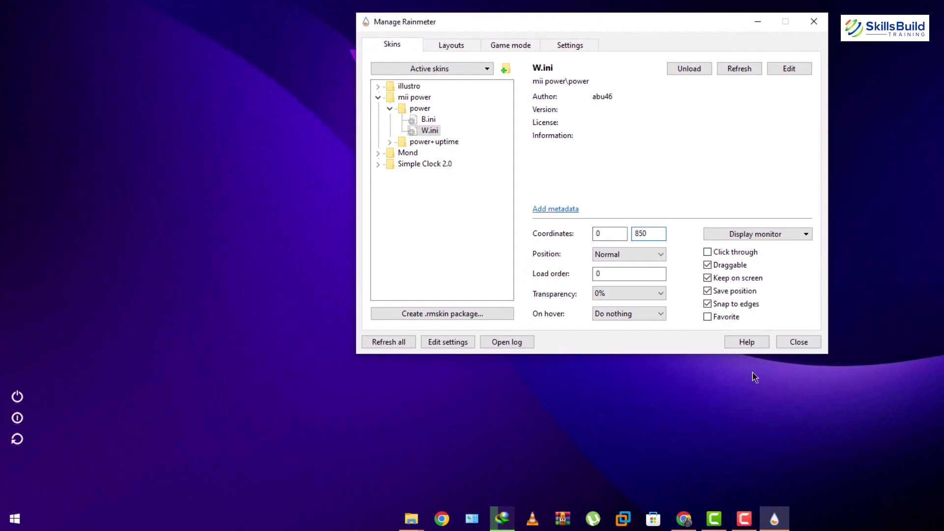
Step: Set the horizontal coordinate of the mii power W.ini skin to 1879 and move the Mond weekday text to the desktop's lower-right area
{"action": "double_click", "coordinate": [609, 234]}
{"action": "type", "text": "1879"}
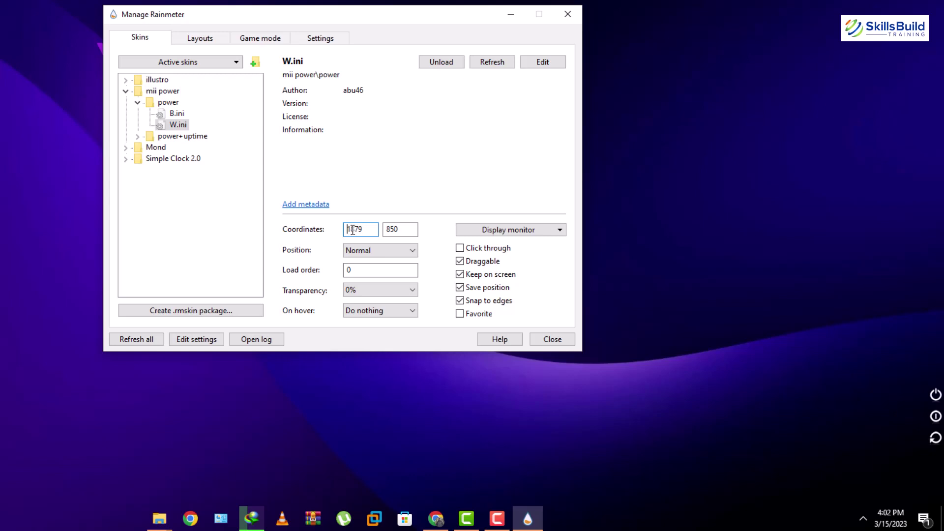
{"action": "left_click", "coordinate": [550, 339]}
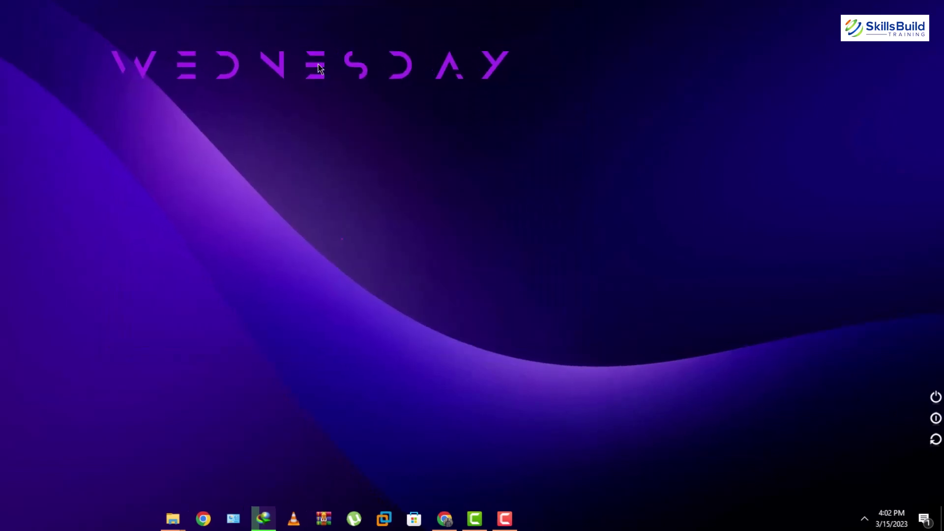
{"action": "left_click_drag", "start_coordinate": [467, 192], "coordinate": [805, 388]}
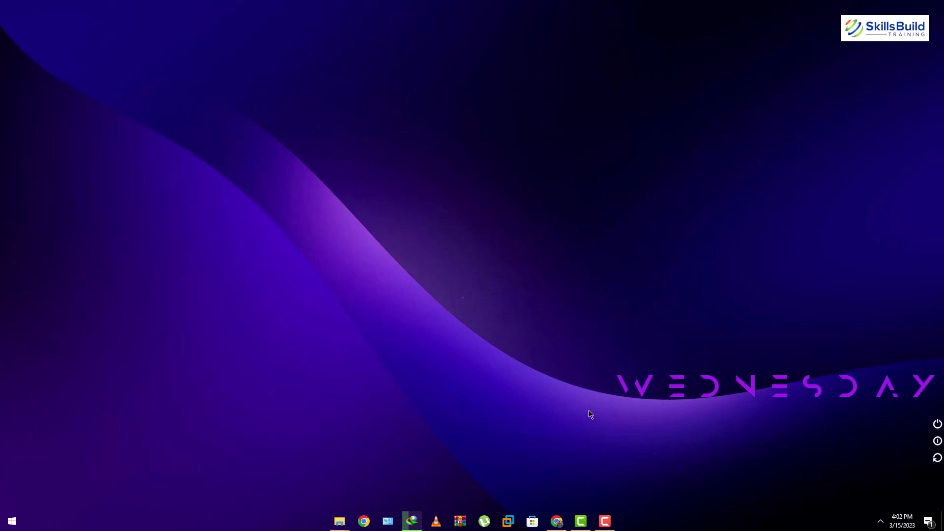
Step: Load clock.ini from Simple Clock 2.0's Classic Version in the Rainmeter manager and place it at coordinates 1500, 798
{"action": "left_click", "coordinate": [874, 520]}
{"action": "left_click", "coordinate": [885, 498]}
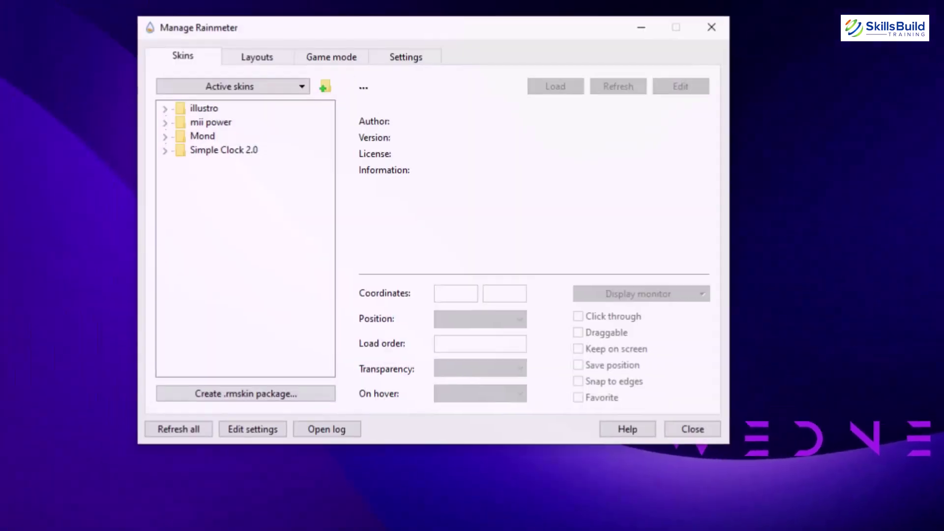
{"action": "left_click", "coordinate": [166, 151]}
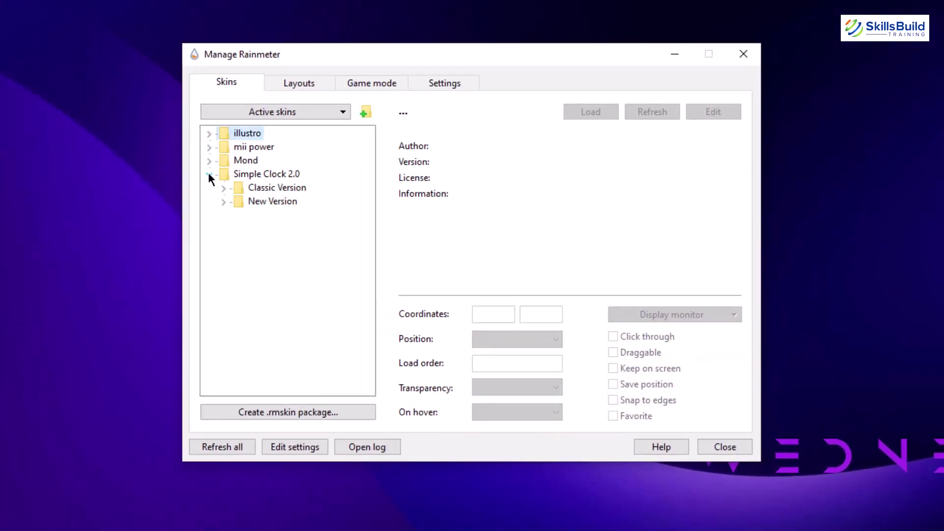
{"action": "left_click", "coordinate": [222, 188]}
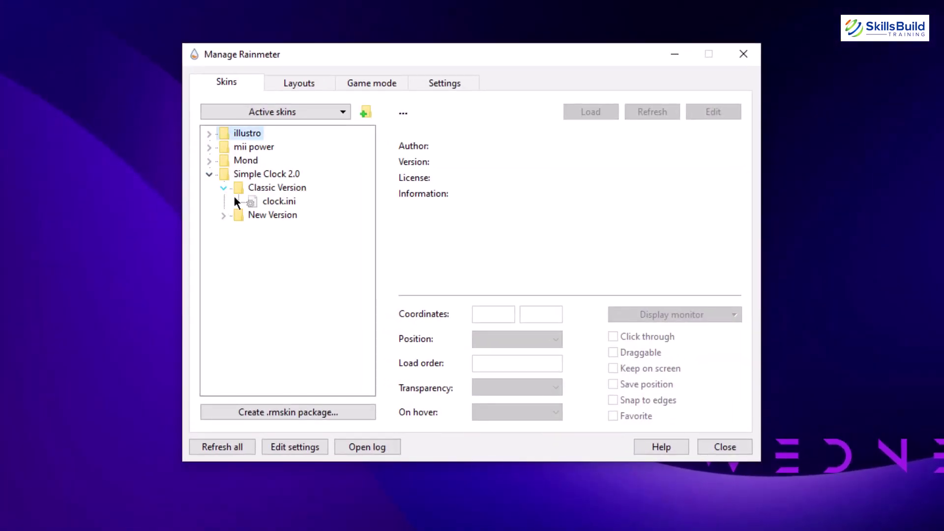
{"action": "right_click", "coordinate": [273, 202]}
{"action": "left_click", "coordinate": [290, 209]}
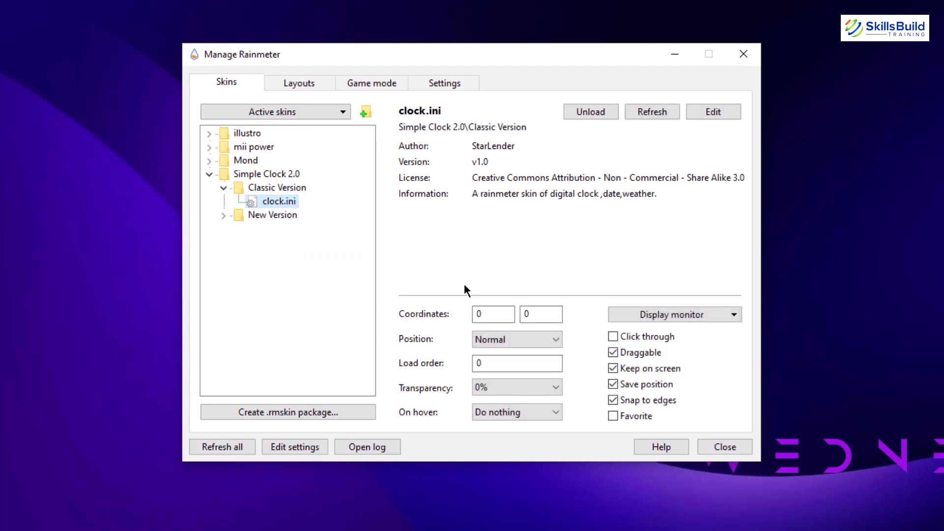
{"action": "left_click", "coordinate": [536, 310]}
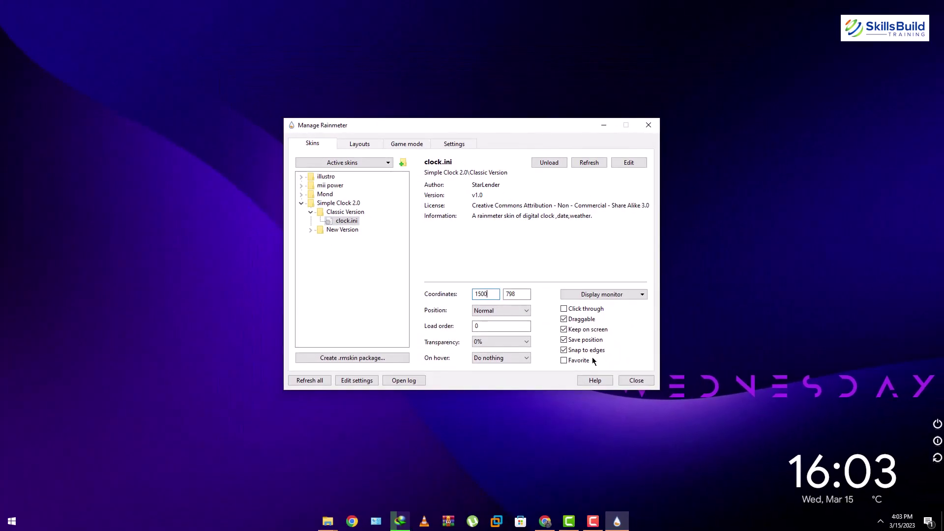
Step: Set the vertical coordinate of the mii power W.ini skin to 900
{"action": "left_click", "coordinate": [301, 185]}
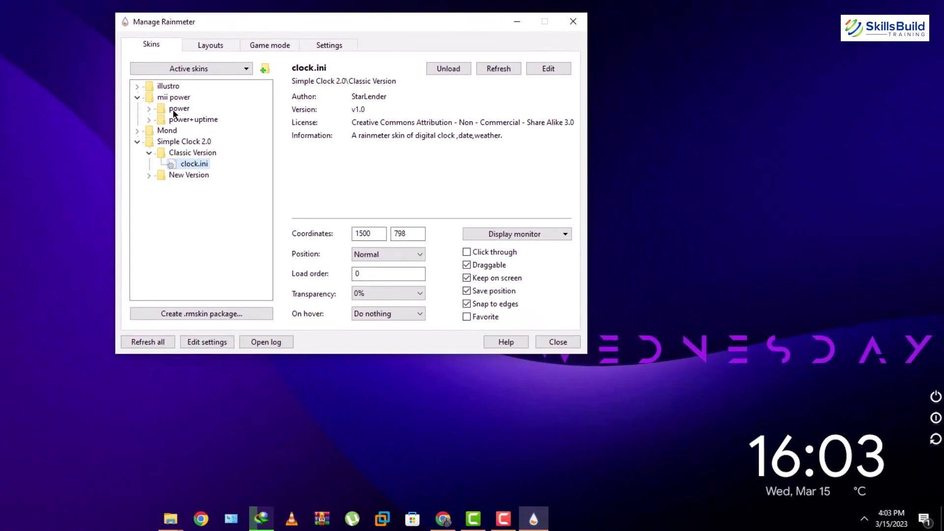
{"action": "double_click", "coordinate": [335, 195]}
{"action": "right_click", "coordinate": [185, 128]}
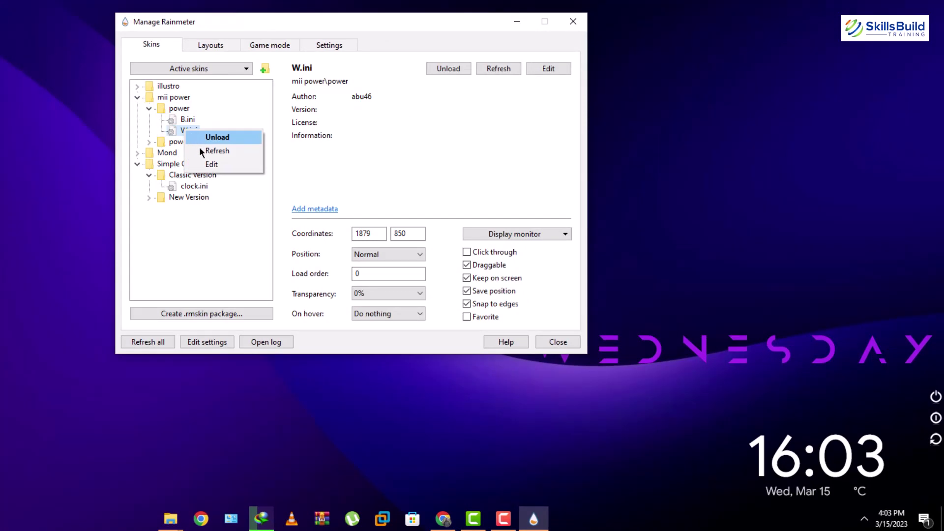
{"action": "left_click", "coordinate": [412, 233]}
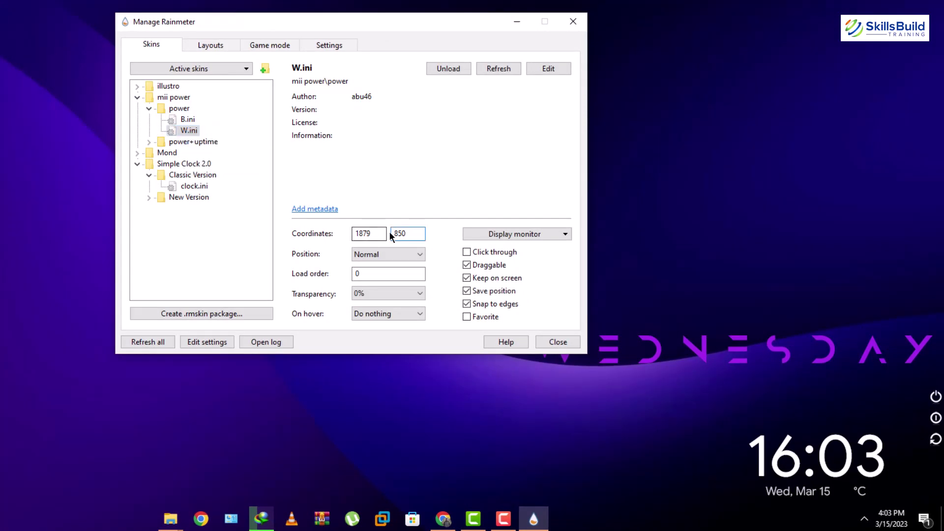
{"action": "double_click", "coordinate": [394, 234]}
{"action": "type", "text": "8"}
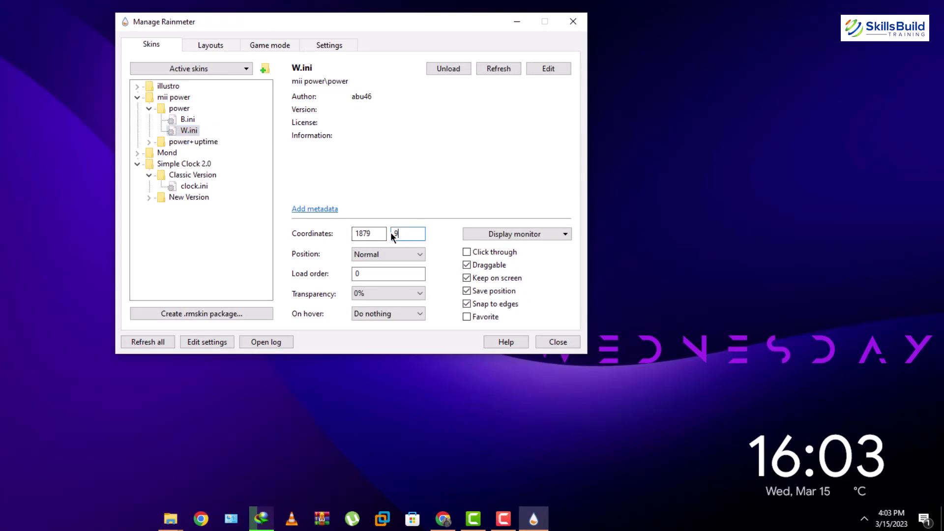
{"action": "type", "text": "00"}
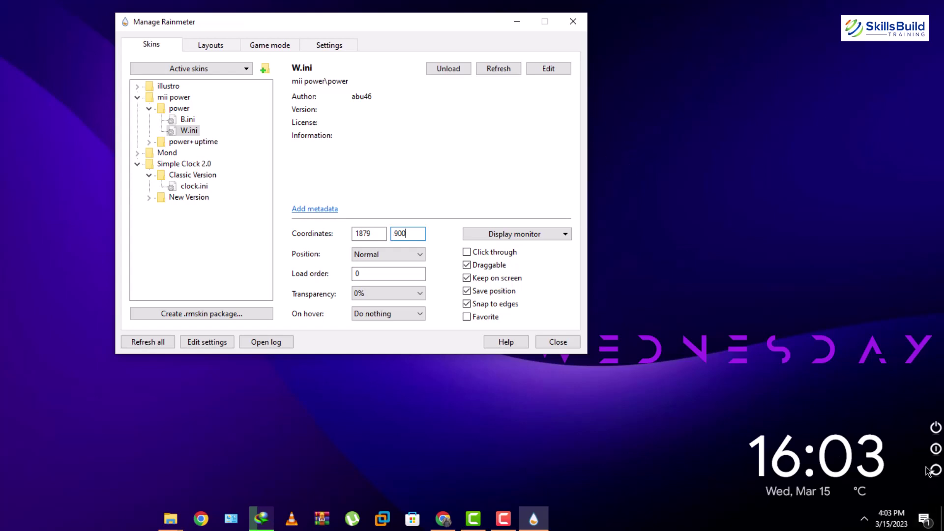
Step: Set the horizontal coordinate of the Simple Clock clock.ini skin to 1550 and move the weekday text down to just above the clock
{"action": "left_click", "coordinate": [193, 186]}
{"action": "left_click", "coordinate": [373, 233]}
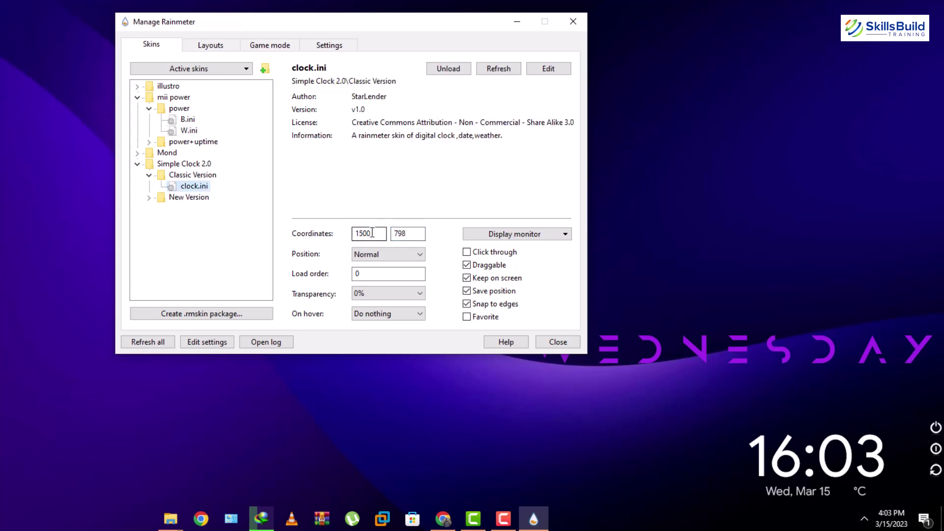
{"action": "left_click", "coordinate": [373, 233]}
{"action": "type", "text": "5"}
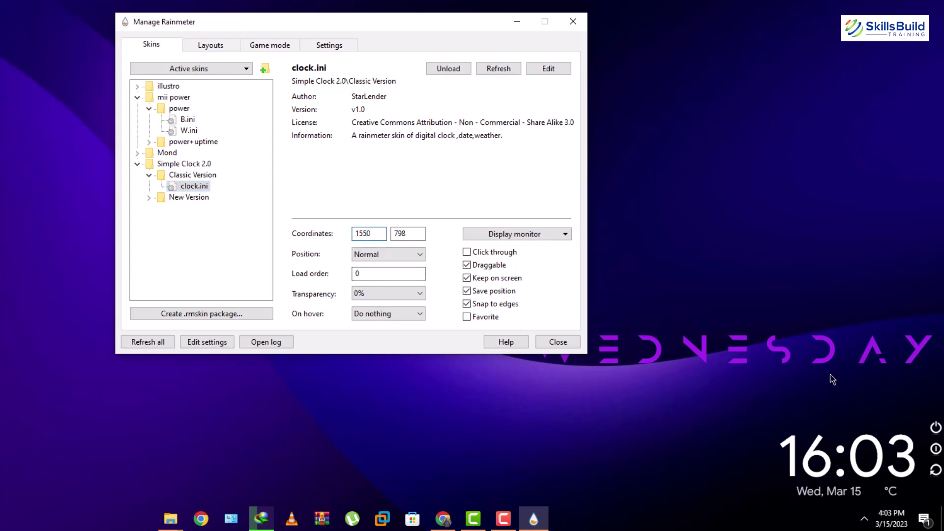
{"action": "left_click_drag", "start_coordinate": [786, 353], "coordinate": [826, 401]}
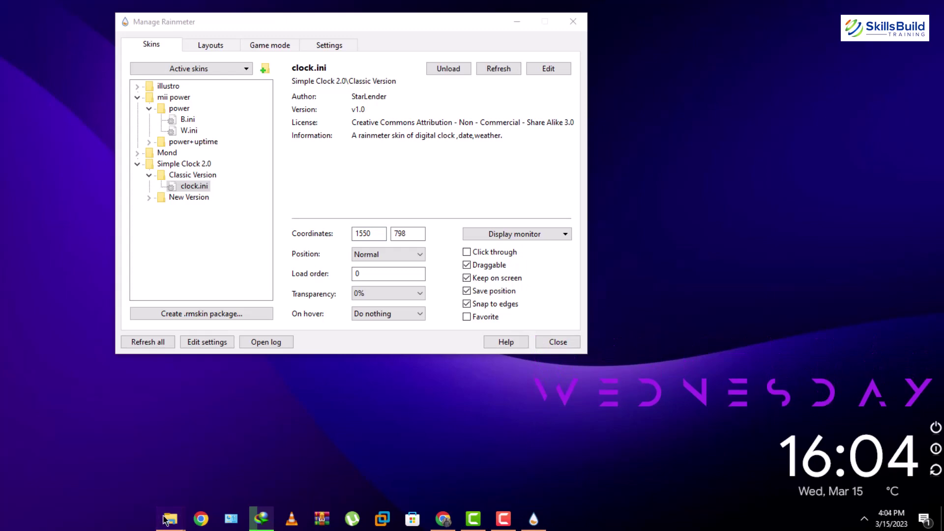
Step: Install the fountain_of_colors skin package from the Clean Desktop folder
{"action": "mouse_move", "coordinate": [165, 520]}
{"action": "left_click", "coordinate": [241, 428]}
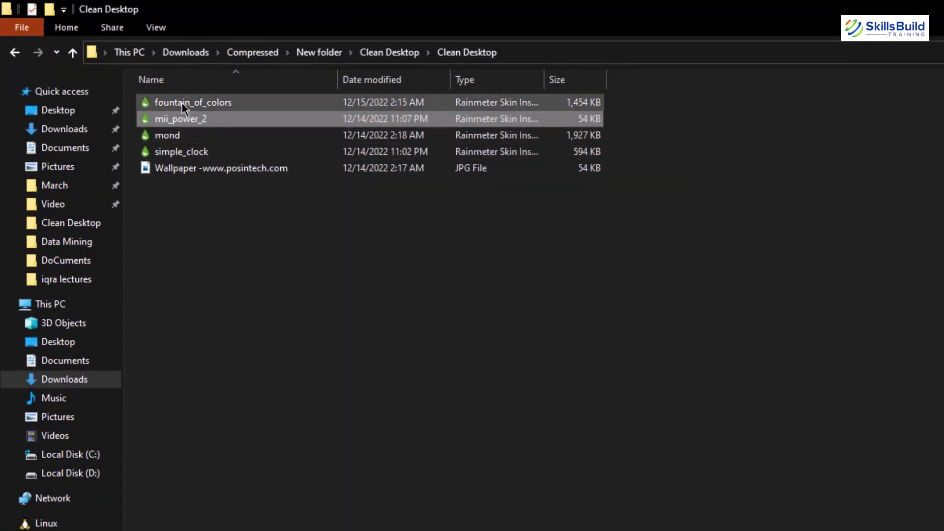
{"action": "left_click", "coordinate": [182, 106]}
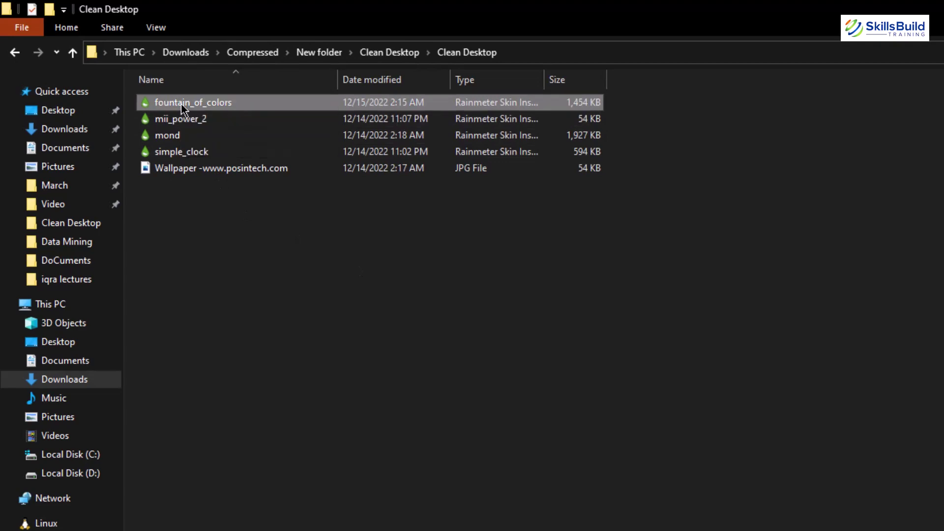
{"action": "right_click", "coordinate": [181, 106]}
{"action": "left_click", "coordinate": [202, 119]}
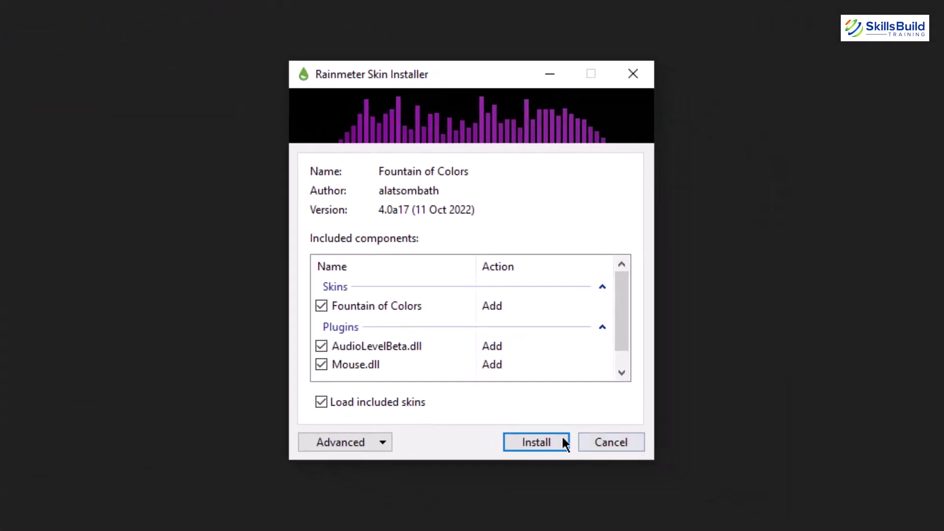
{"action": "left_click", "coordinate": [552, 442]}
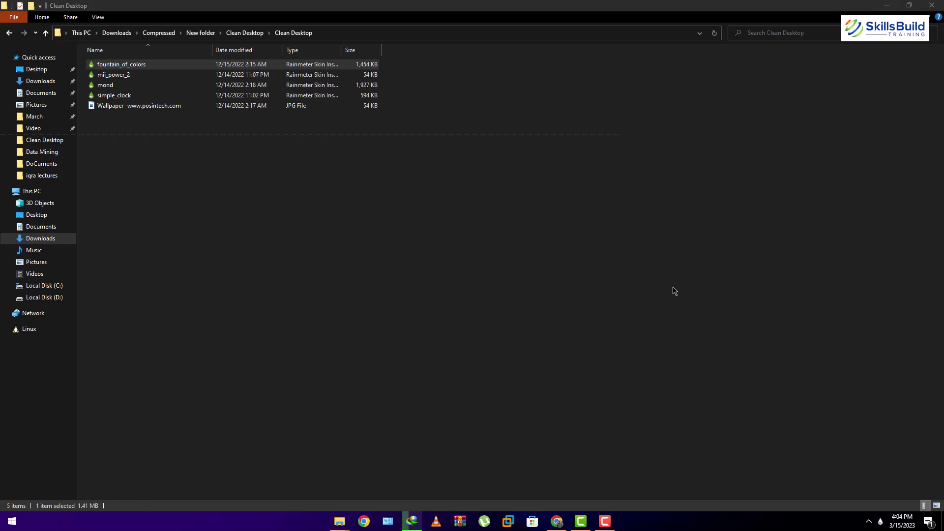
Step: Show the desktop and load styling.ini from the Fountain of Colors Options folder in the Rainmeter manager
{"action": "key", "text": "super+d"}
{"action": "left_click", "coordinate": [869, 521]}
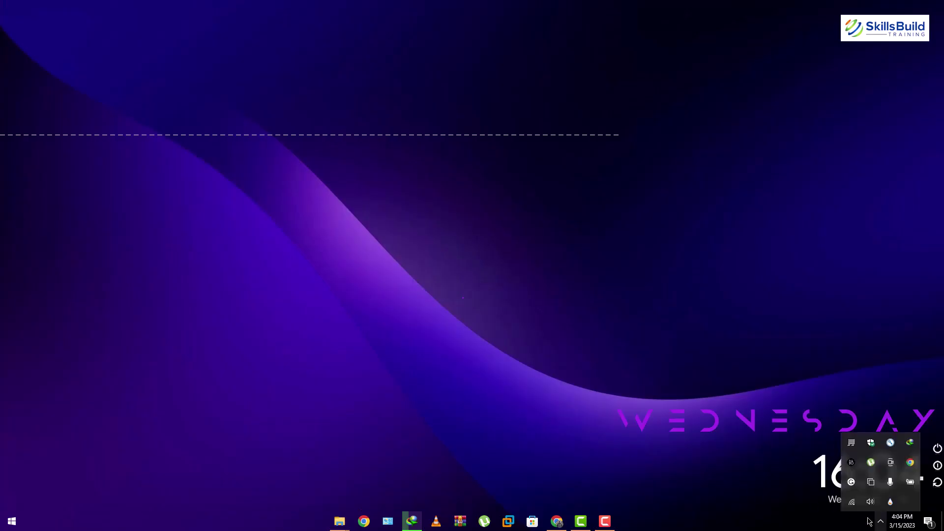
{"action": "left_click", "coordinate": [891, 503]}
{"action": "double_click", "coordinate": [311, 177]}
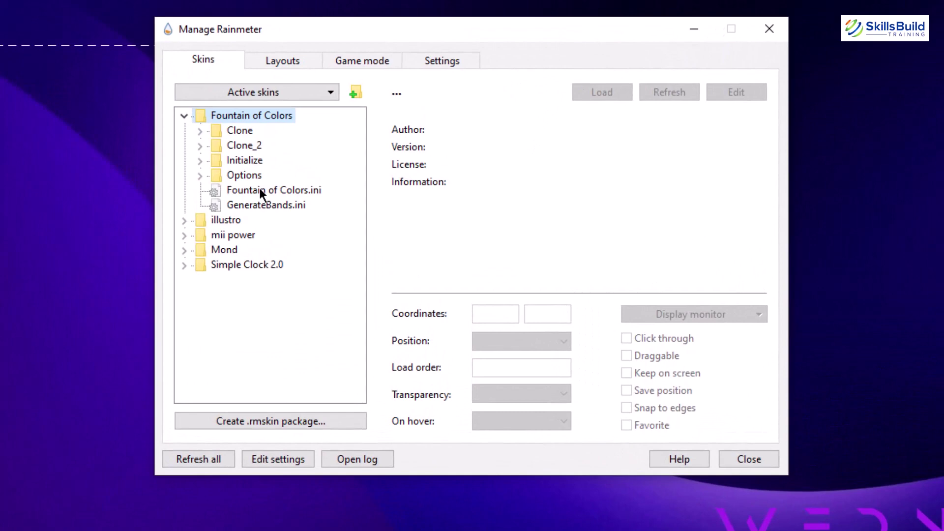
{"action": "left_click", "coordinate": [261, 192]}
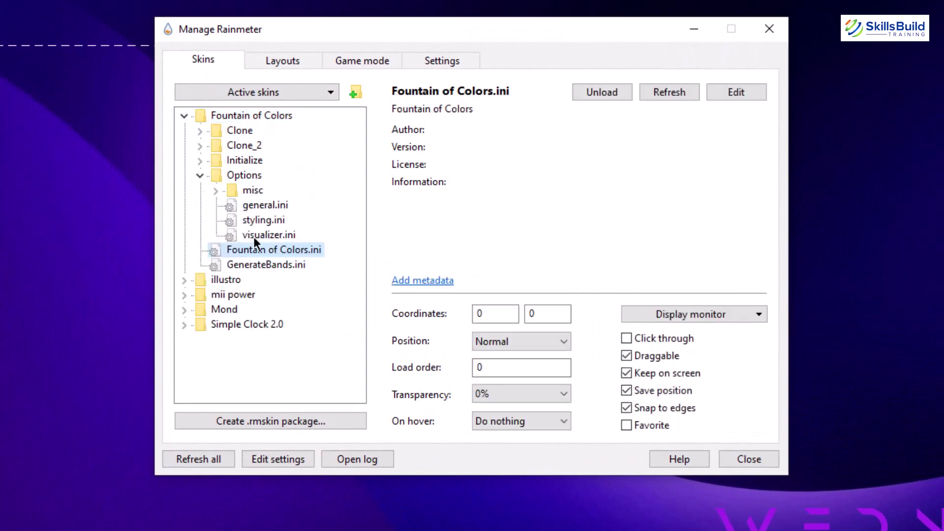
{"action": "left_click", "coordinate": [255, 219]}
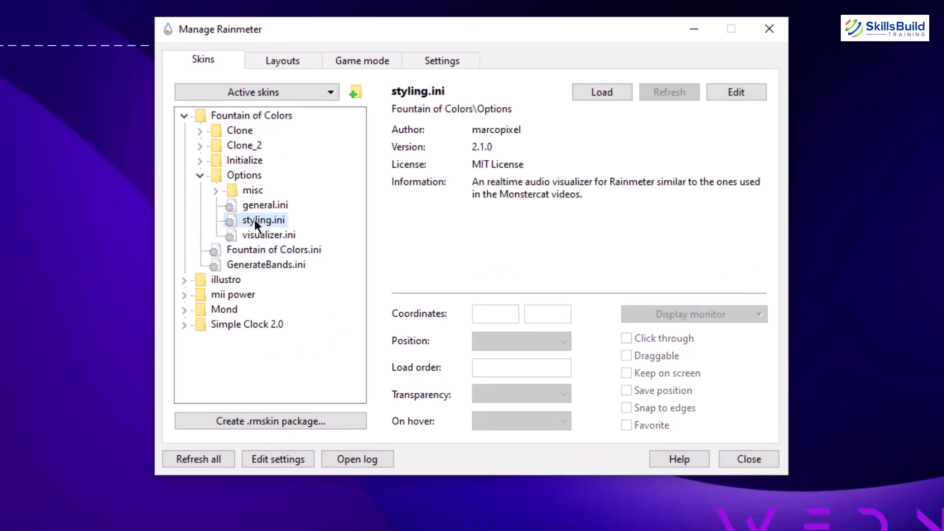
{"action": "right_click", "coordinate": [256, 221]}
{"action": "left_click", "coordinate": [274, 232]}
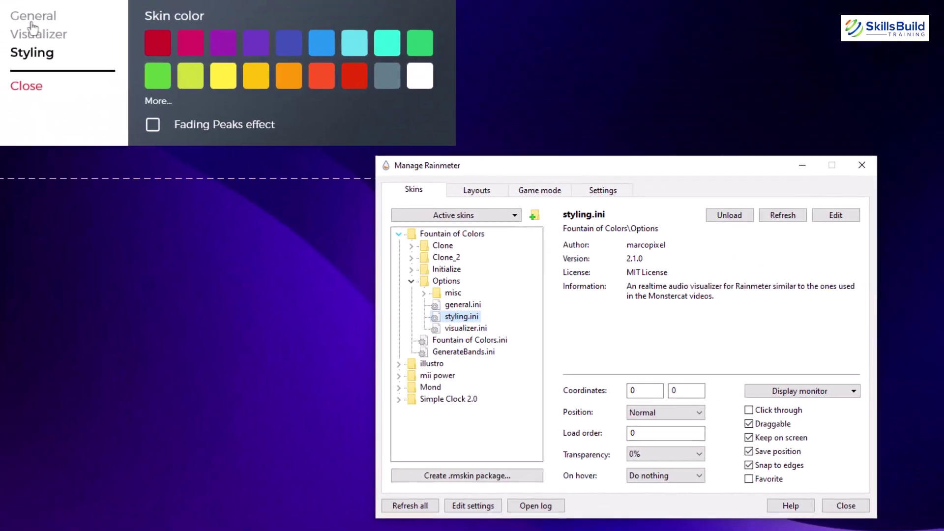
Step: Set the Fountain of Colors visualizer height to 110px, bar width to 7px and smoothing level to 3, and lower the sensitivity
{"action": "left_click", "coordinate": [35, 21]}
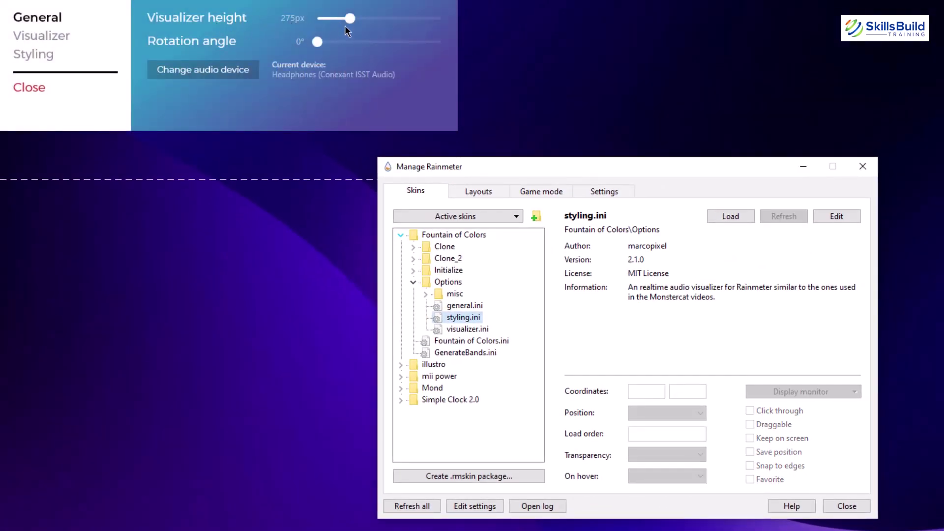
{"action": "left_click_drag", "start_coordinate": [345, 27], "coordinate": [337, 25]}
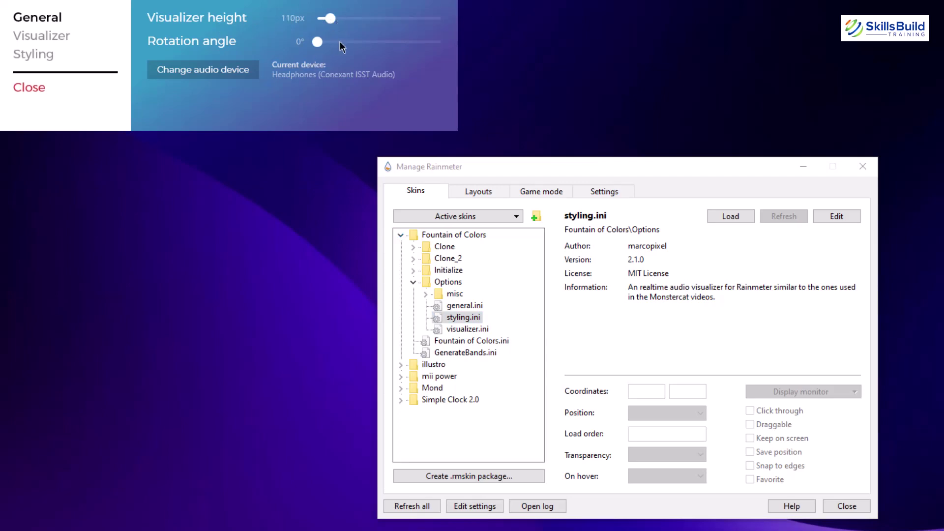
{"action": "left_click", "coordinate": [41, 36]}
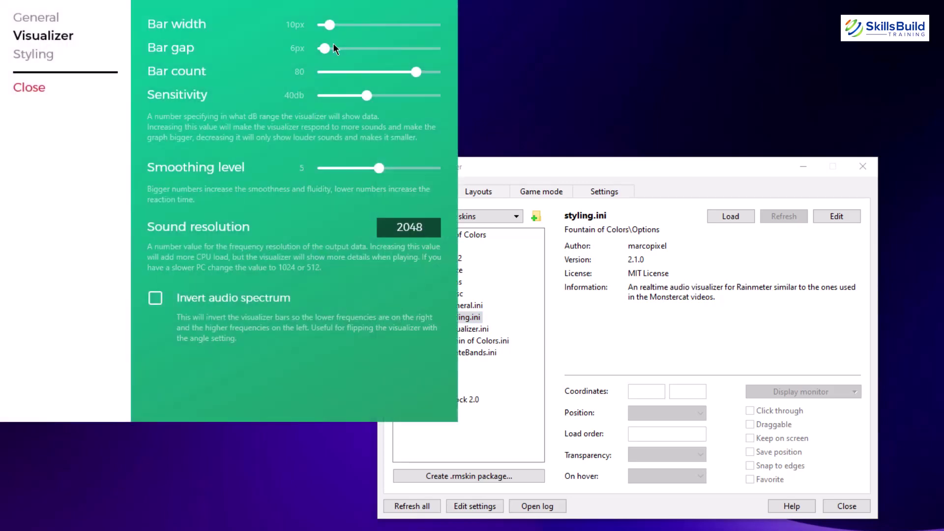
{"action": "left_click", "coordinate": [38, 22]}
{"action": "left_click_drag", "start_coordinate": [328, 27], "coordinate": [335, 30]}
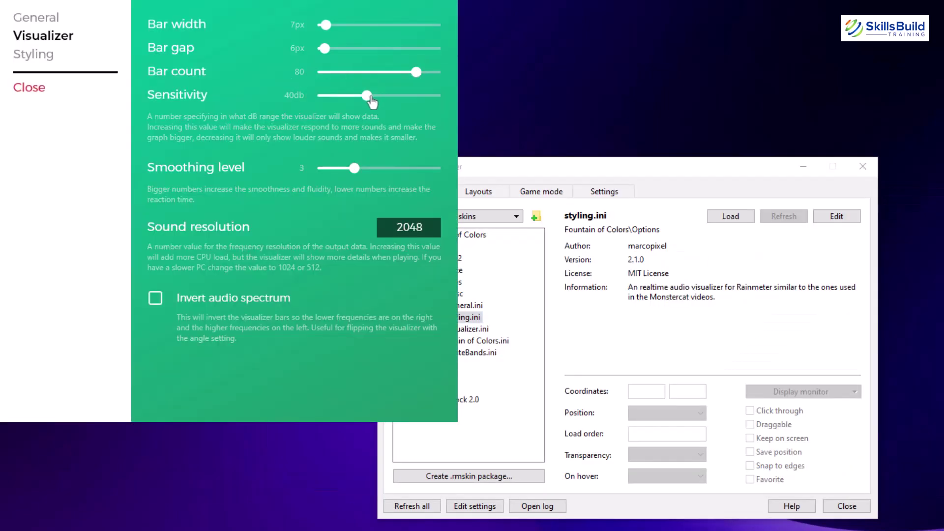
{"action": "left_click_drag", "start_coordinate": [369, 96], "coordinate": [346, 96]}
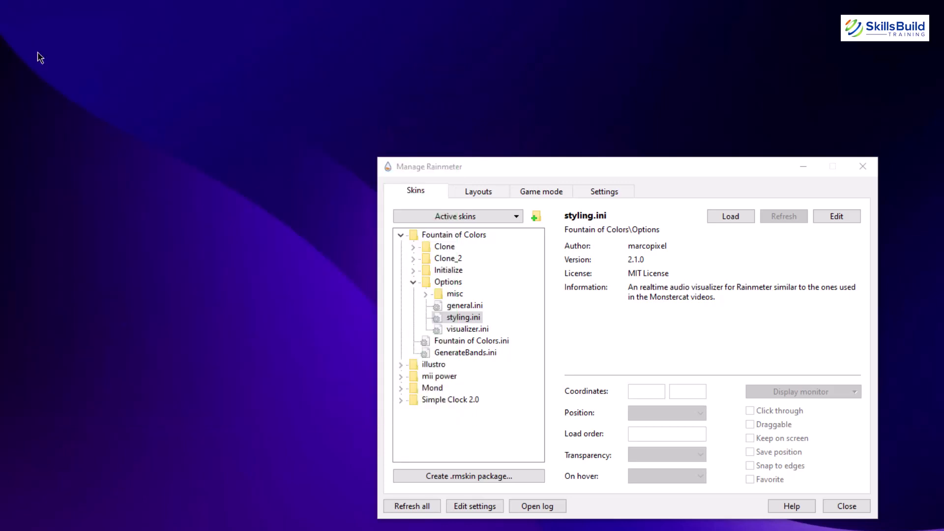
Step: Load the Fountain of Colors styling.ini options, set a custom skin color of RGB 160, 40, 240, and minimize the Rainmeter manager
{"action": "double_click", "coordinate": [464, 319]}
{"action": "left_click", "coordinate": [161, 102]}
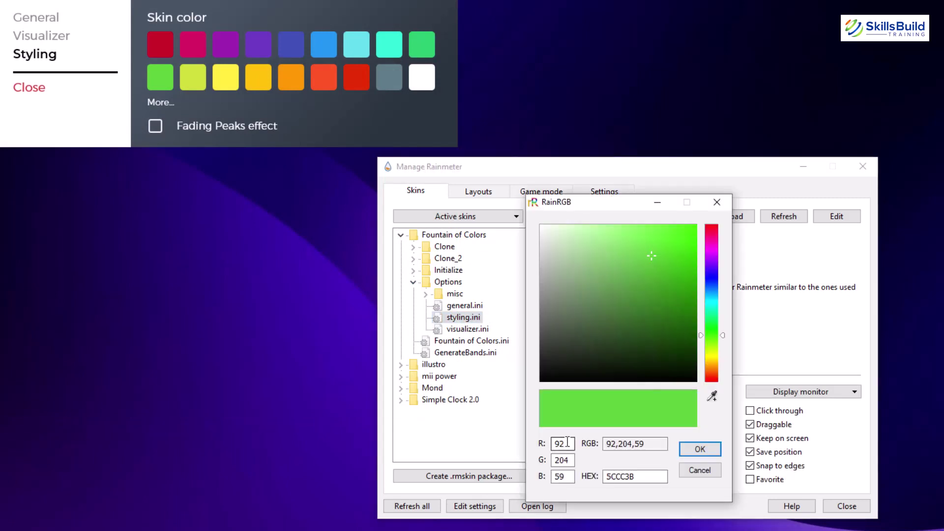
{"action": "double_click", "coordinate": [567, 443]}
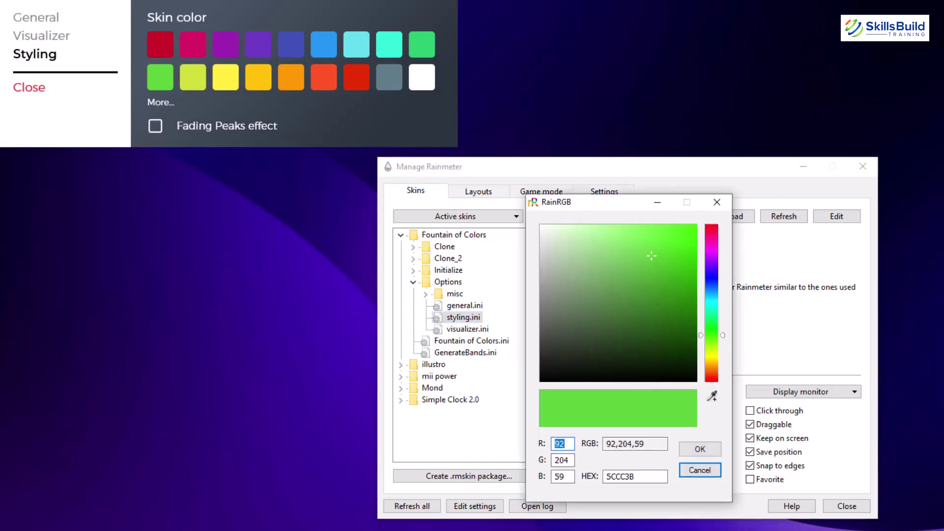
{"action": "type", "text": "160"}
{"action": "key", "text": "Tab"}
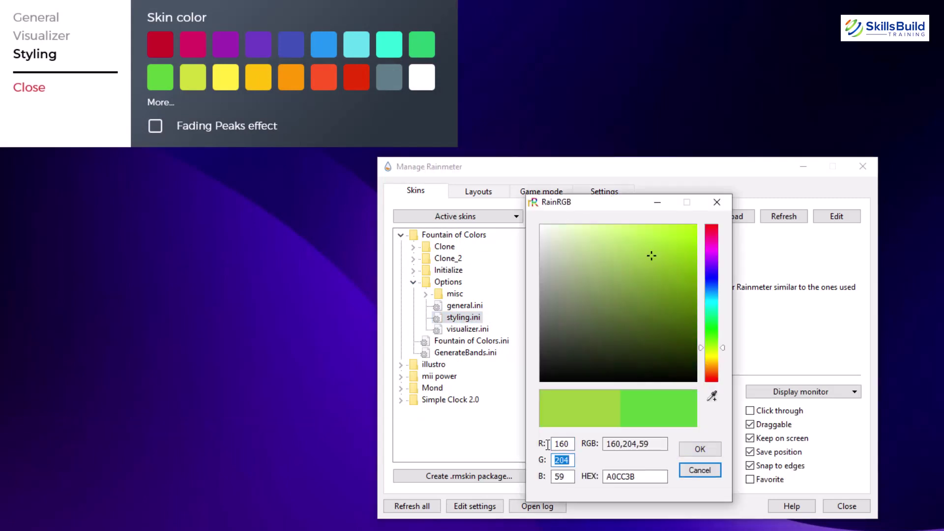
{"action": "type", "text": "40,"}
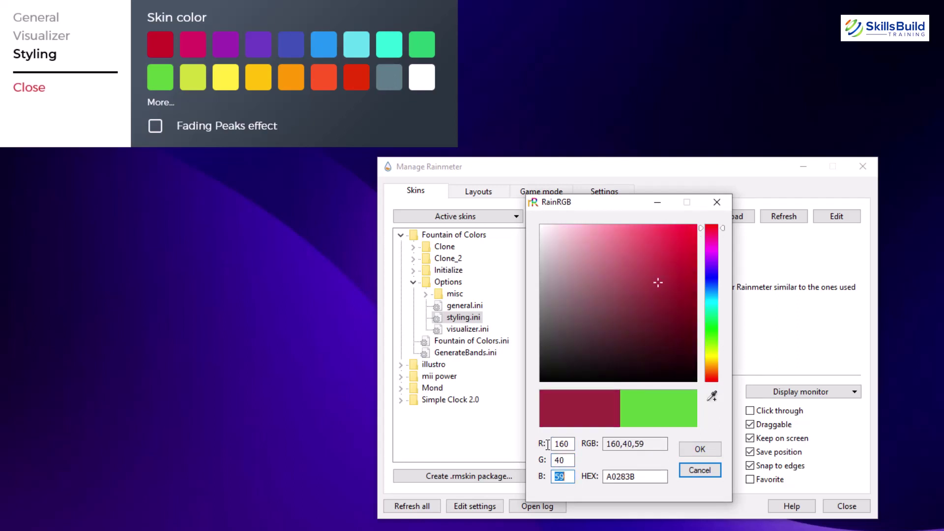
{"action": "type", "text": "240"}
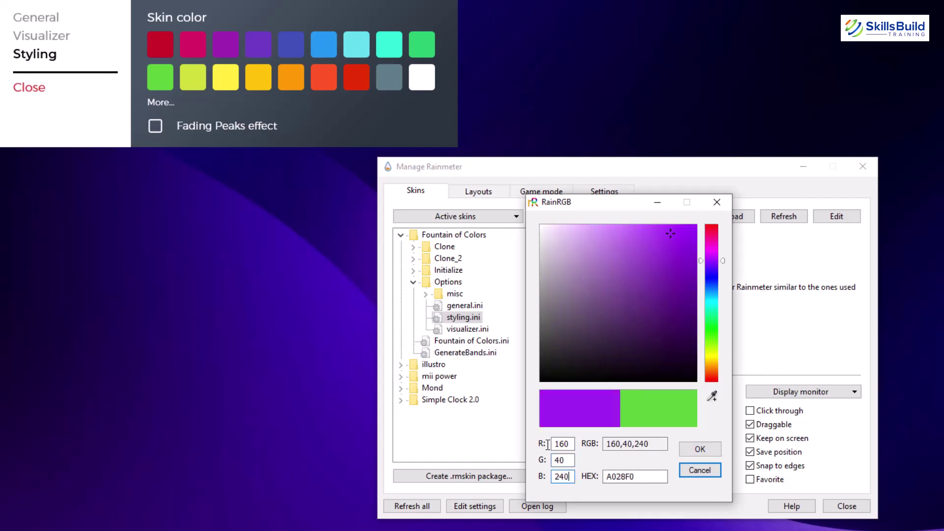
{"action": "left_click", "coordinate": [700, 449]}
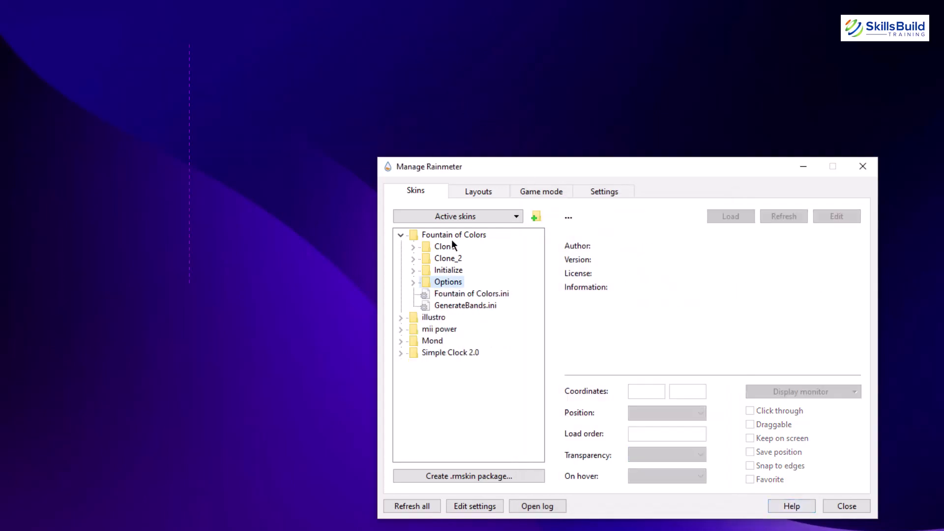
{"action": "left_click", "coordinate": [803, 167]}
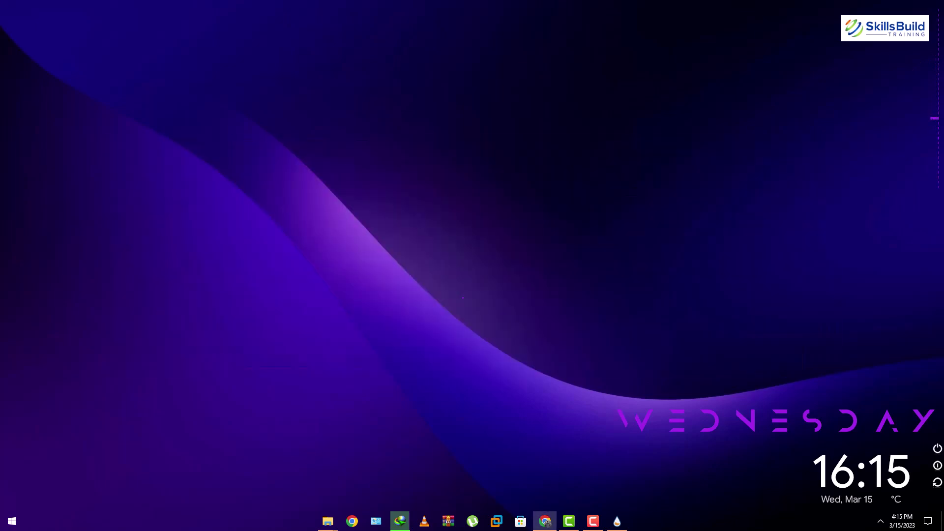
Step: Run the downloaded lively_setup_x86_full_v2061_2.exe and install Lively Wallpaper with English setup, a desktop shortcut and automatic start
{"action": "left_click", "coordinate": [545, 521]}
{"action": "key", "text": "super+d"}
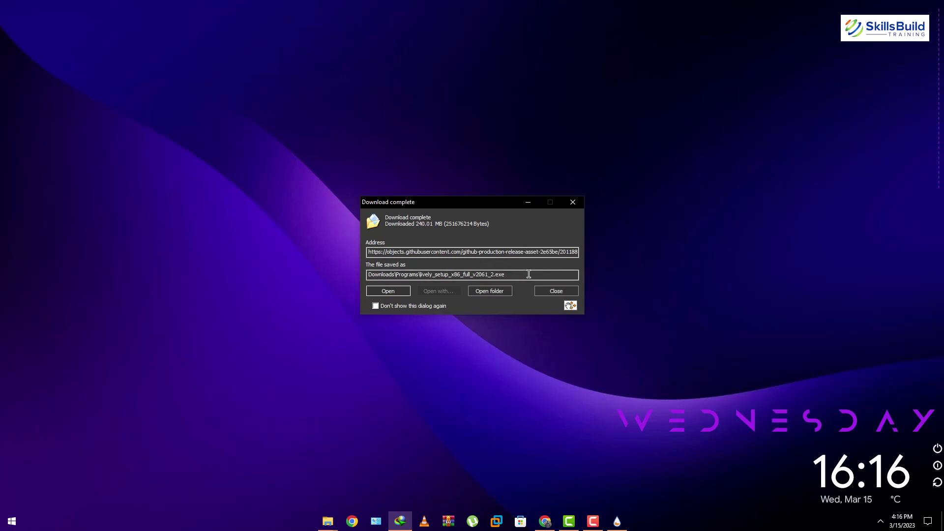
{"action": "left_click", "coordinate": [388, 292]}
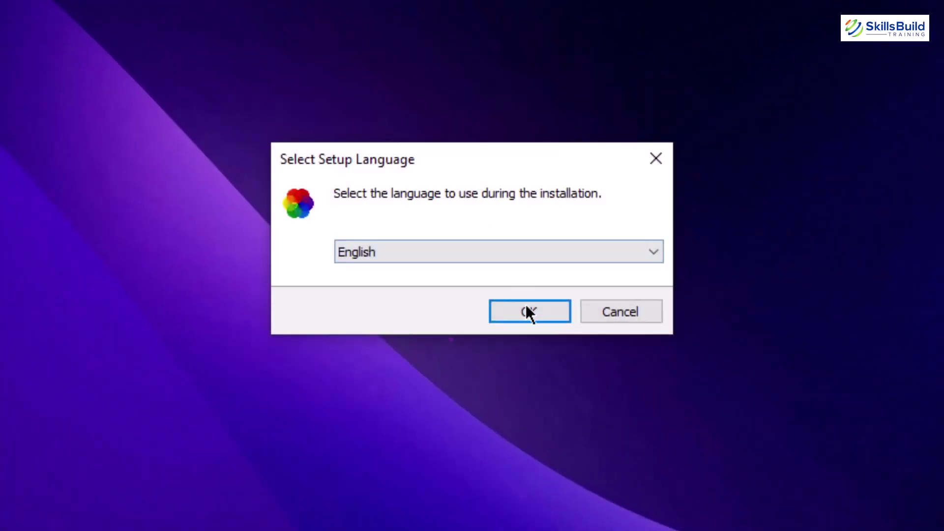
{"action": "left_click", "coordinate": [526, 306]}
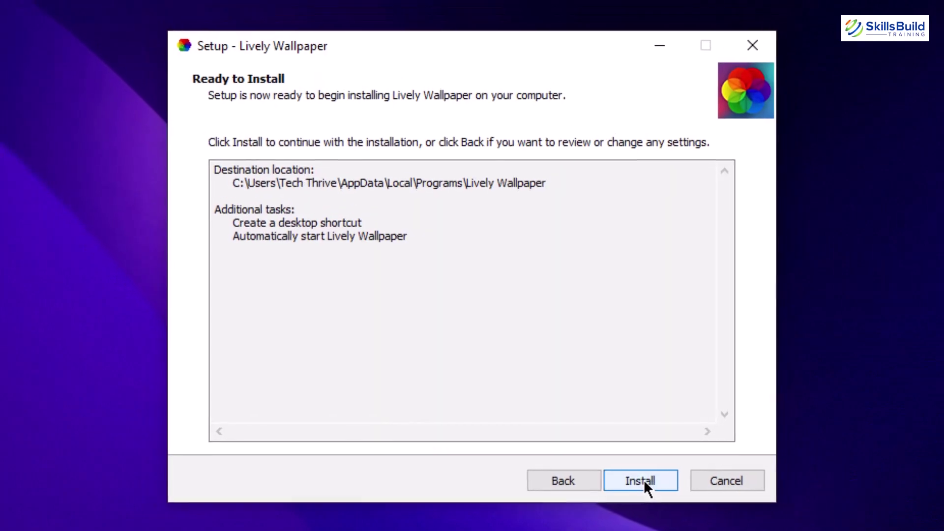
{"action": "left_click", "coordinate": [643, 480]}
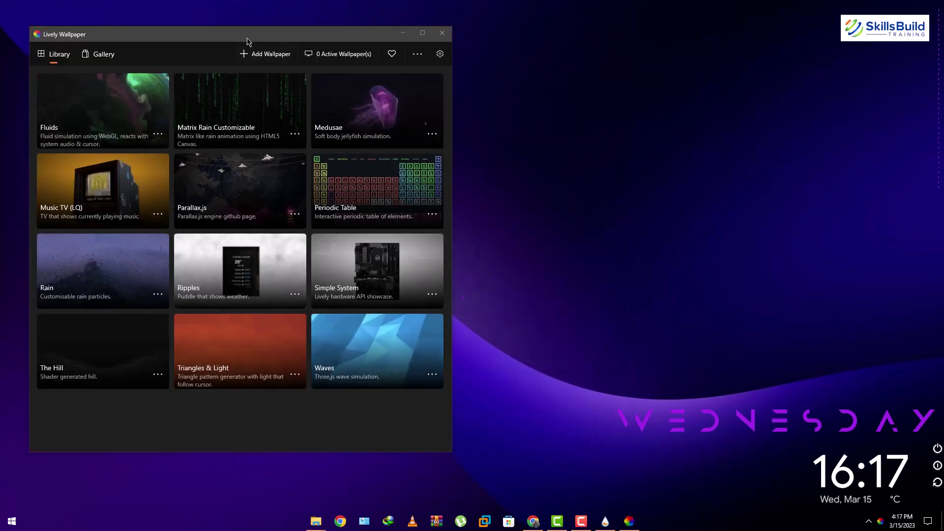
Step: Move the Lively Wallpaper window toward the middle of the desktop and apply the Periodic Table wallpaper
{"action": "left_click_drag", "start_coordinate": [248, 42], "coordinate": [428, 44]}
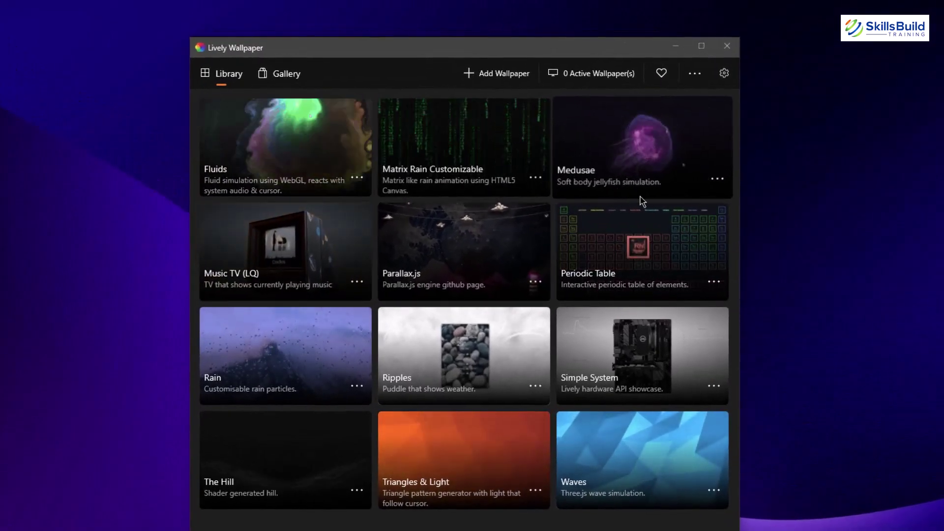
{"action": "left_click", "coordinate": [640, 244]}
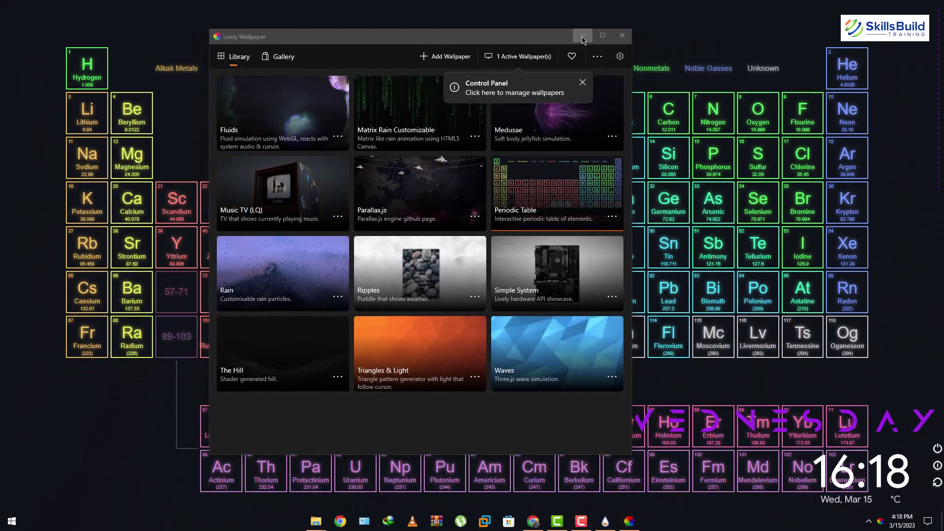
{"action": "left_click", "coordinate": [622, 36]}
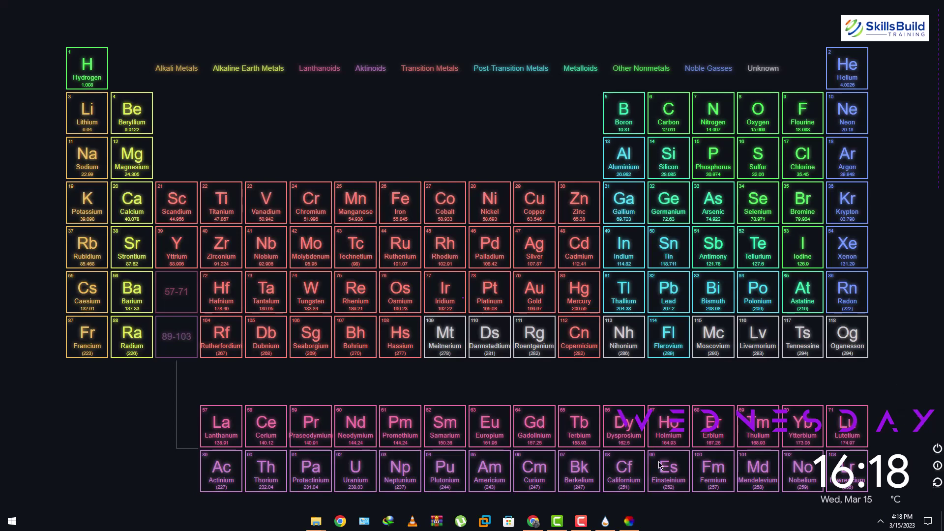
Step: Apply the Rain wallpaper in Lively and customise its image to city-lights-under-night-sky-771881.jpg
{"action": "left_click", "coordinate": [629, 522]}
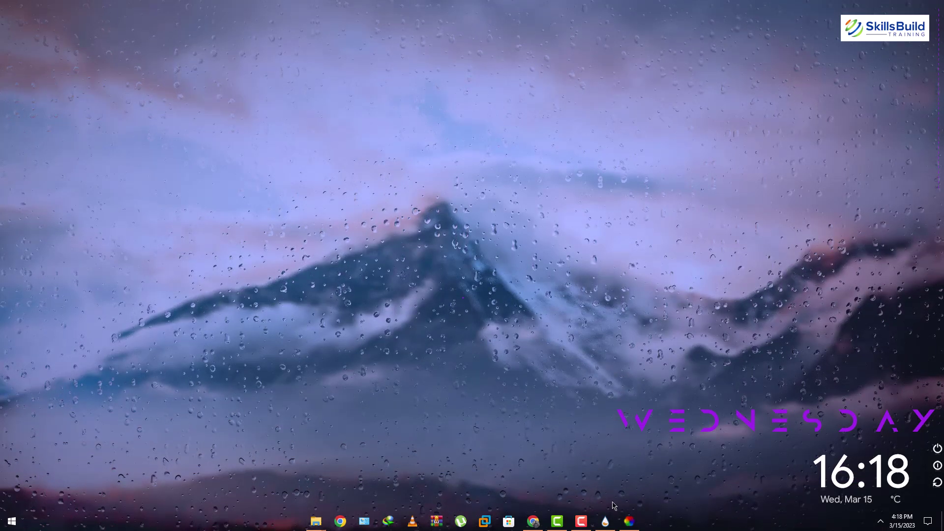
{"action": "left_click", "coordinate": [629, 521]}
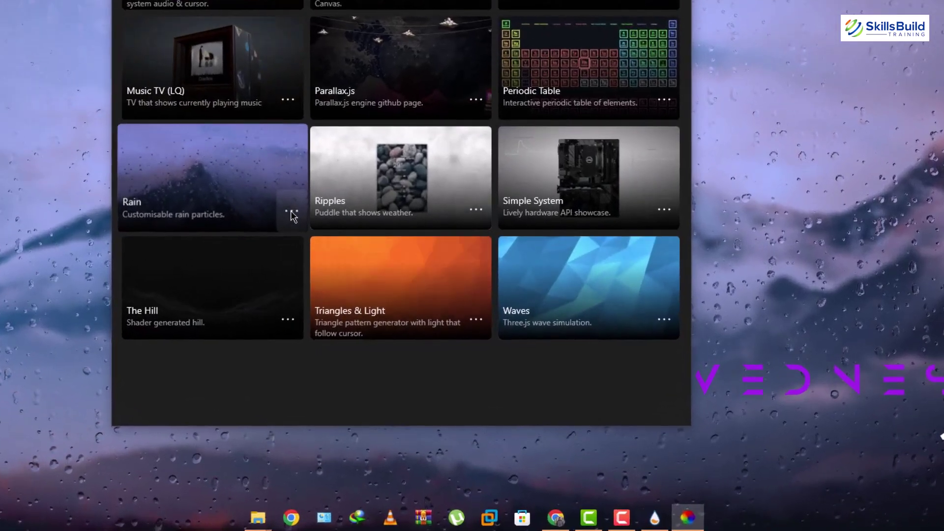
{"action": "left_click", "coordinate": [292, 214]}
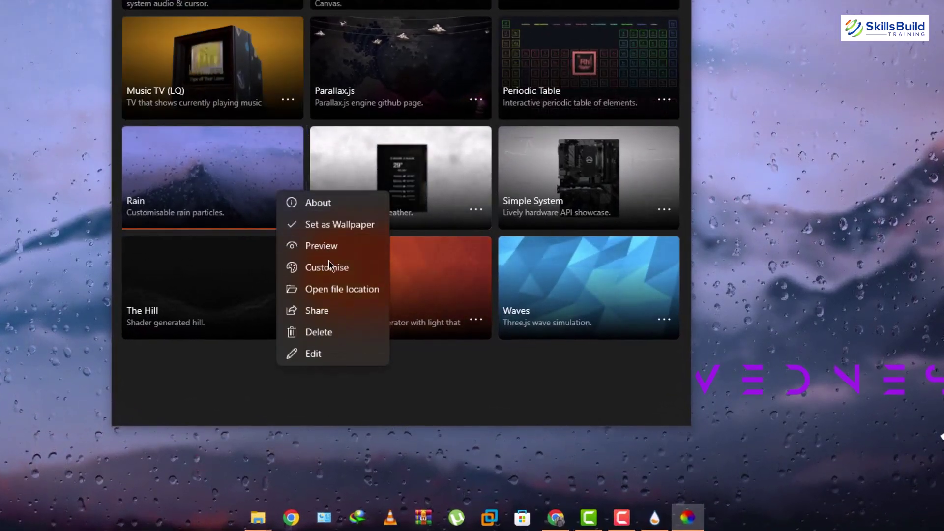
{"action": "left_click", "coordinate": [328, 267]}
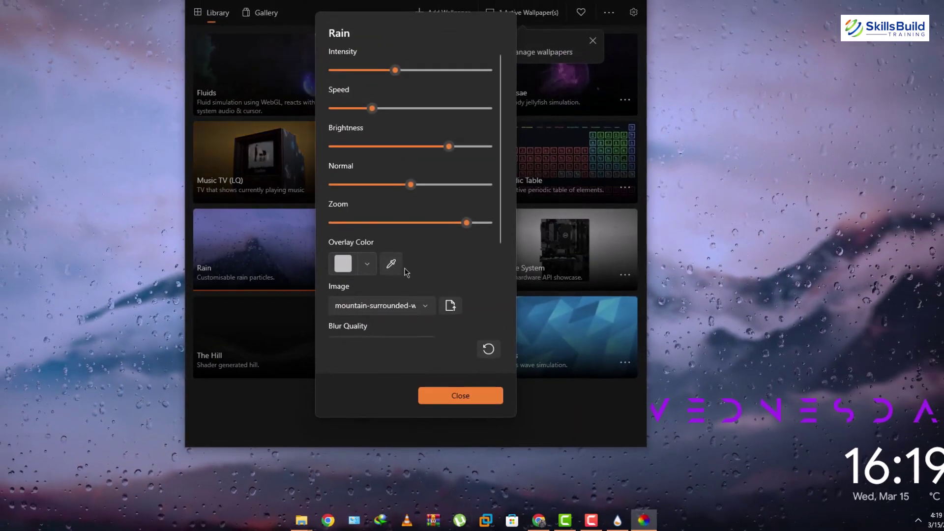
{"action": "left_click", "coordinate": [424, 306]}
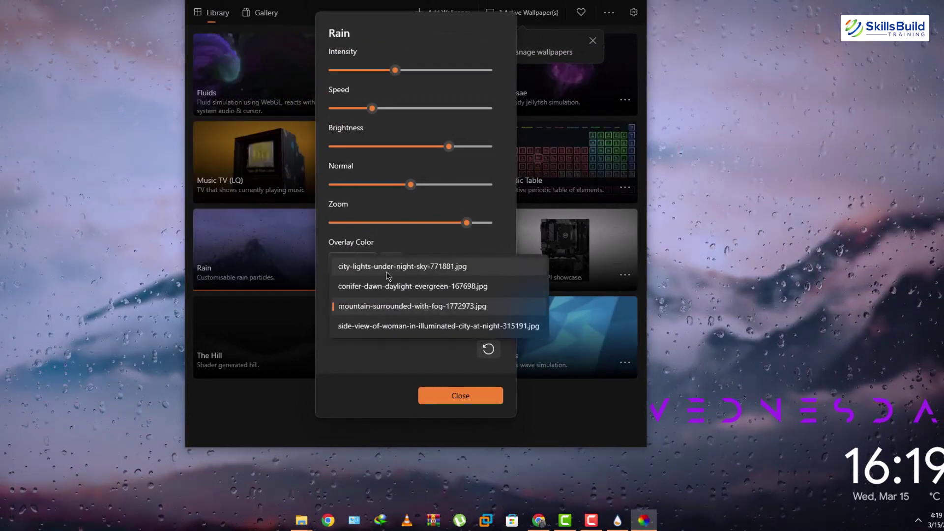
{"action": "left_click", "coordinate": [453, 401]}
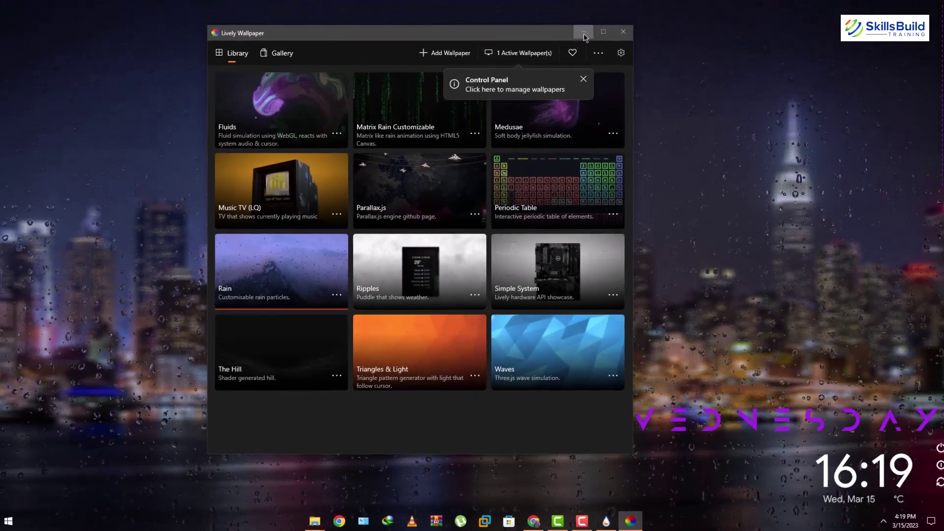
{"action": "left_click", "coordinate": [650, 0]}
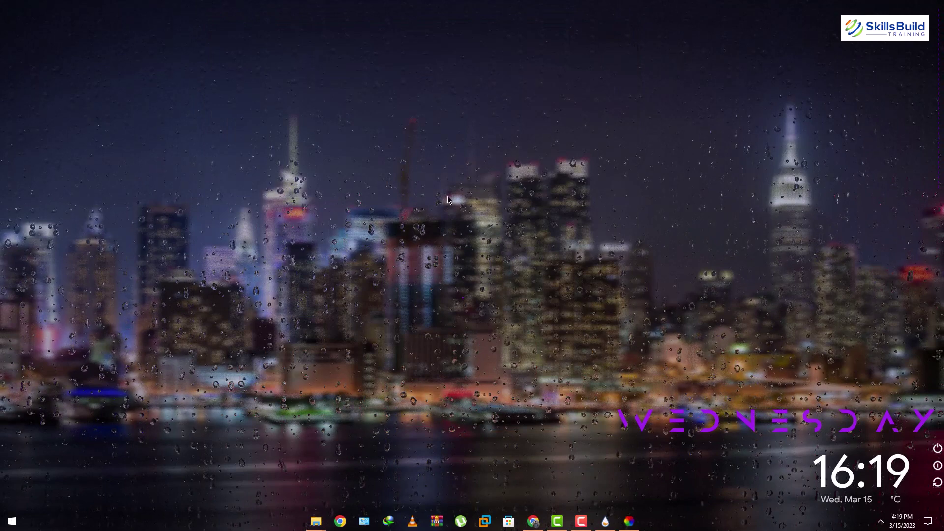
Step: Apply the Fluids wallpaper from the Lively library, view it on the desktop and bring the library back up
{"action": "left_click", "coordinate": [629, 523]}
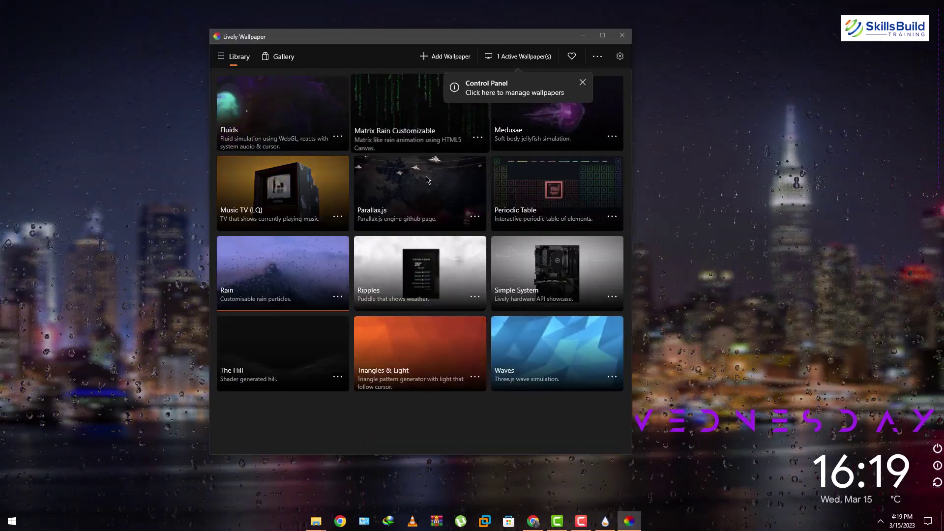
{"action": "left_click", "coordinate": [285, 111]}
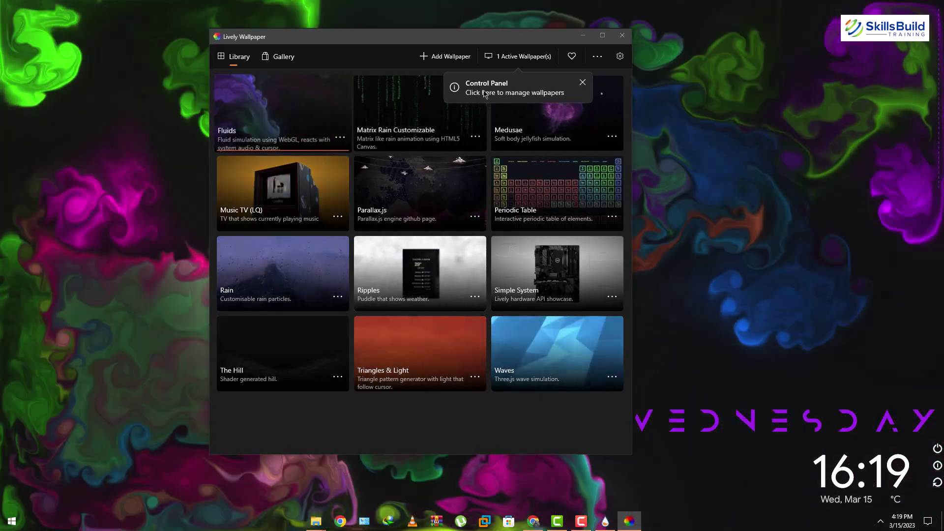
{"action": "left_click", "coordinate": [623, 35]}
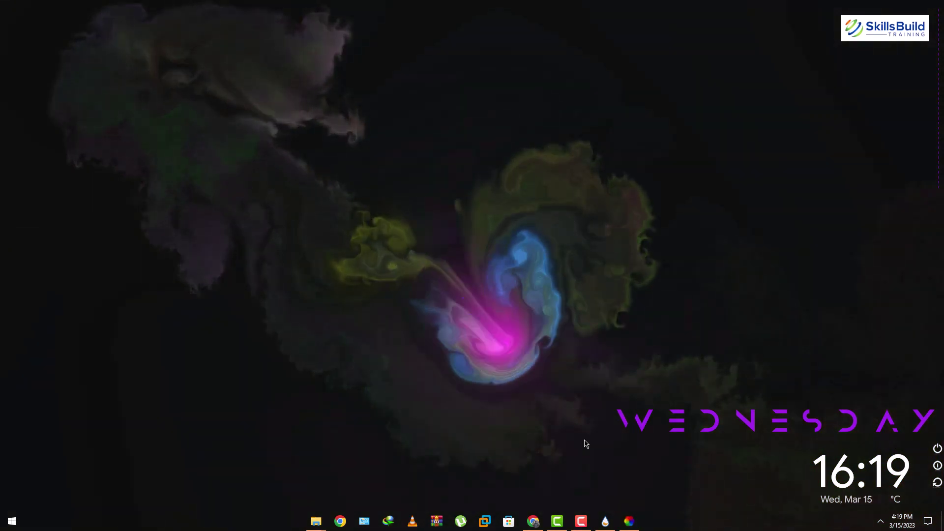
{"action": "left_click", "coordinate": [629, 521]}
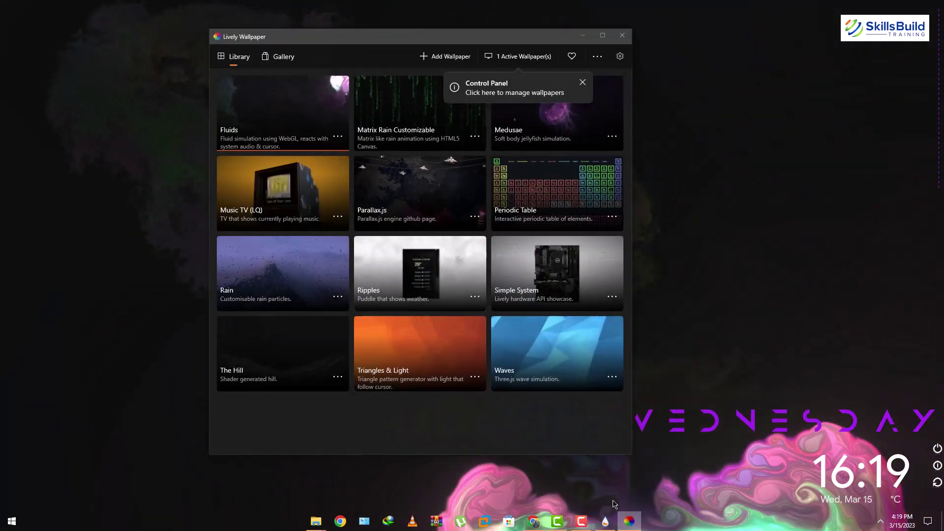